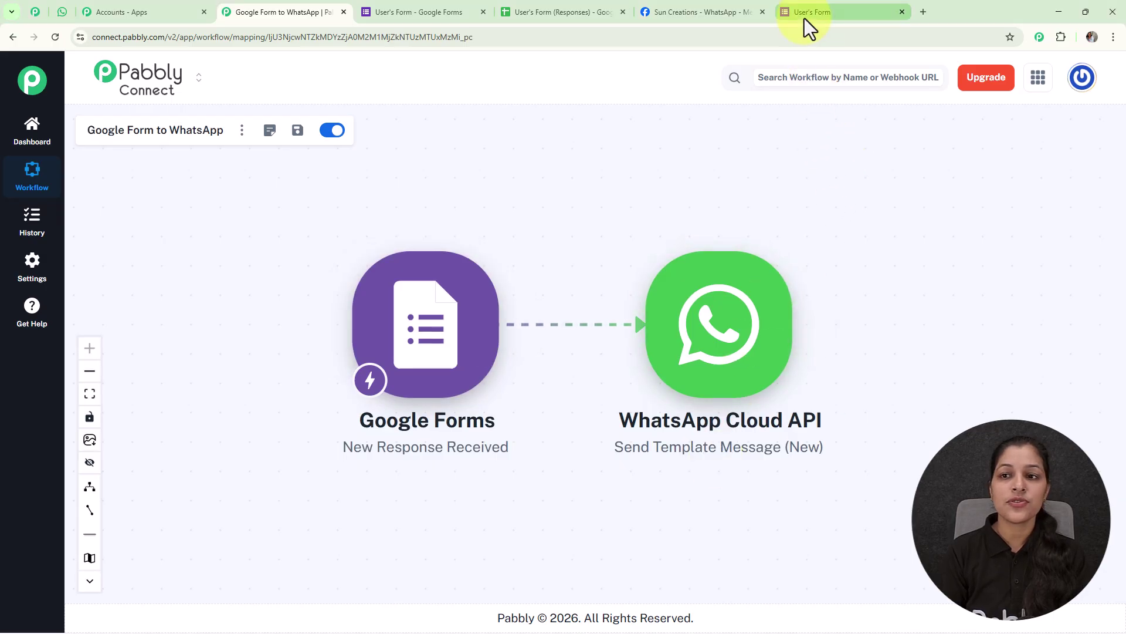
- Fill in the User's Form with a test first name, last name and the saved email address
{"action": "left_click", "coordinate": [804, 17]}
{"action": "left_click", "coordinate": [417, 255]}
{"action": "type", "text": "Smart"}
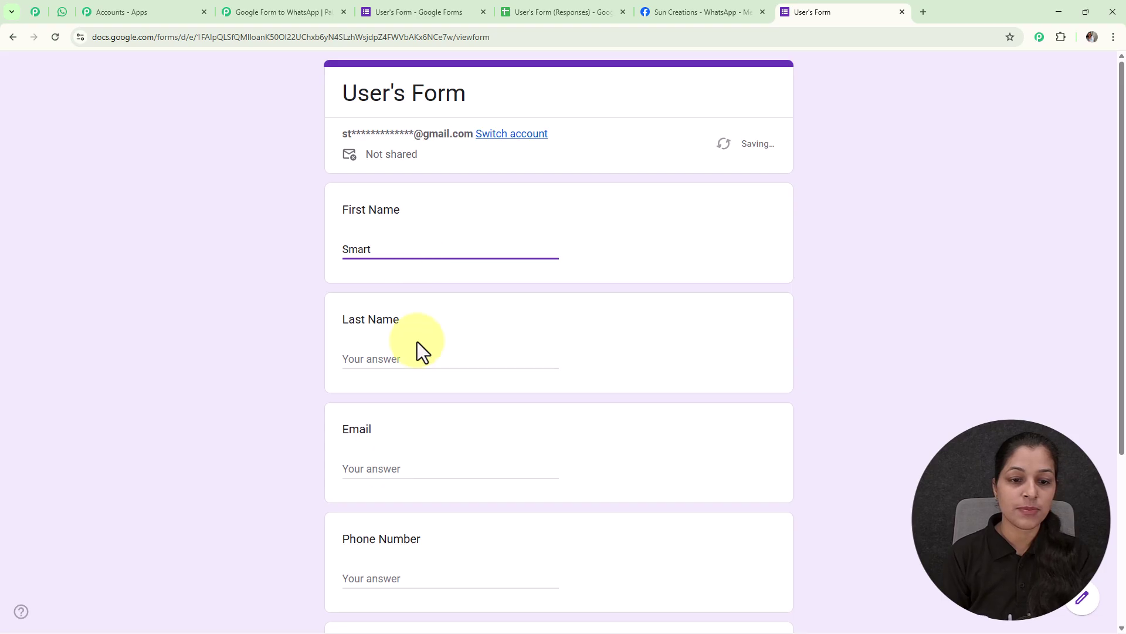
{"action": "left_click", "coordinate": [416, 359]}
{"action": "type", "text": "User"}
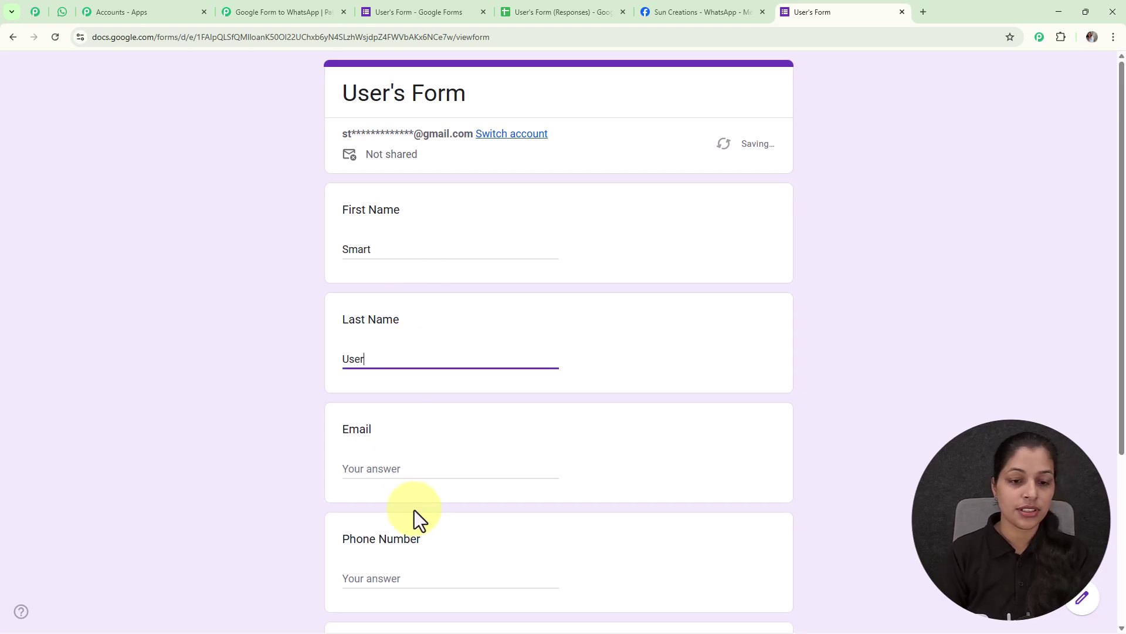
{"action": "left_click", "coordinate": [402, 467]}
{"action": "type", "text": "s"}
{"action": "left_click", "coordinate": [439, 498]}
- Add the saved phone number and the message 'Xyz', then submit the response
{"action": "scroll", "coordinate": [490, 408], "scroll_direction": "down", "scroll_amount": 4}
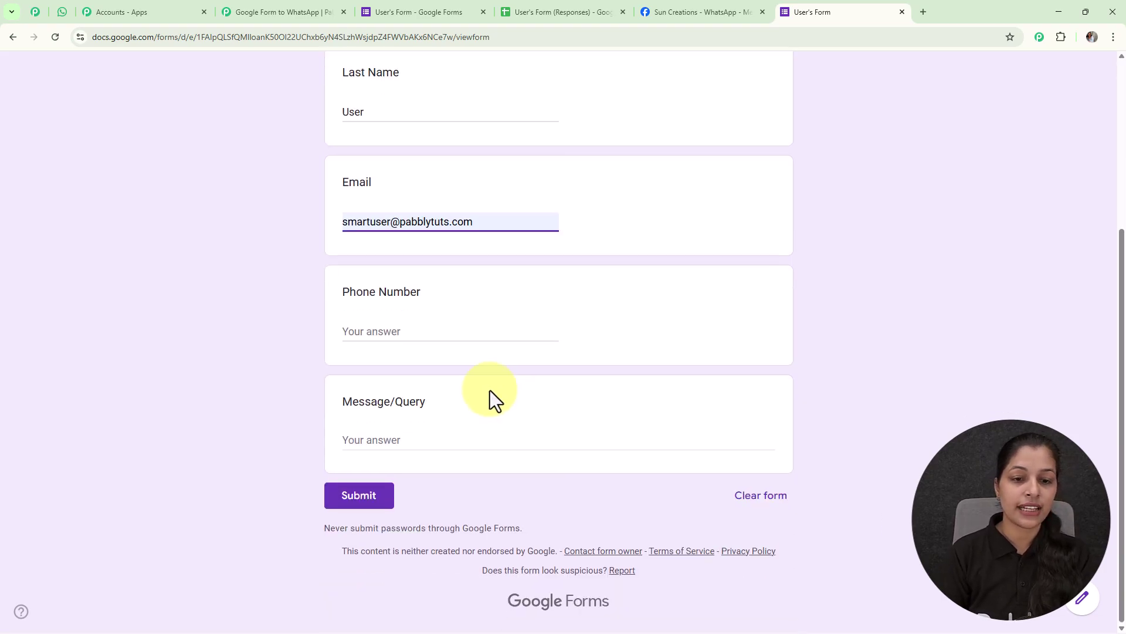
{"action": "left_click", "coordinate": [434, 330]}
{"action": "left_click", "coordinate": [443, 359]}
{"action": "left_click", "coordinate": [416, 443]}
{"action": "type", "text": "Xyz"}
{"action": "left_click", "coordinate": [356, 506]}
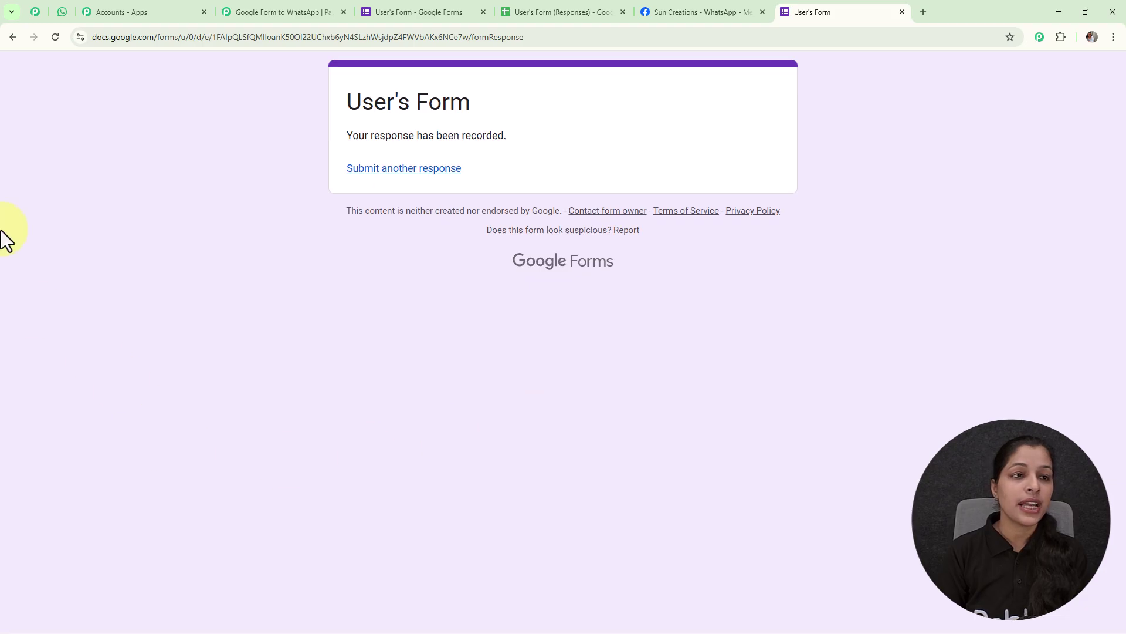
- Check the Test Number chat in WhatsApp Web for the thank-you template greeting
{"action": "left_click", "coordinate": [66, 19]}
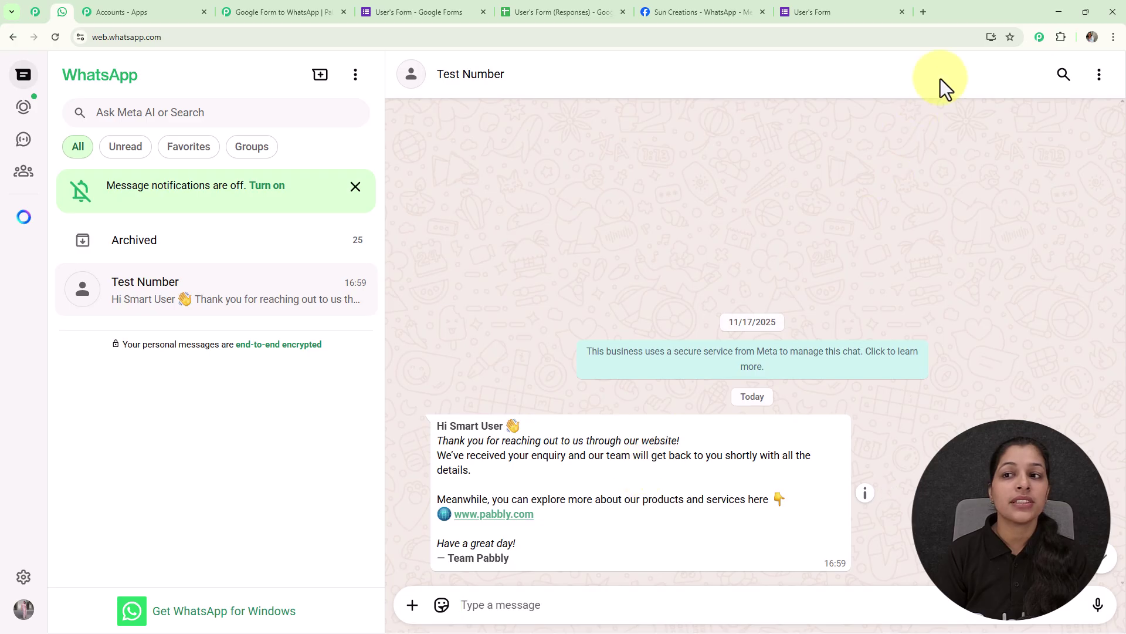
- Load pabbly.com/connect in a new Chrome tab
{"action": "left_click", "coordinate": [930, 16]}
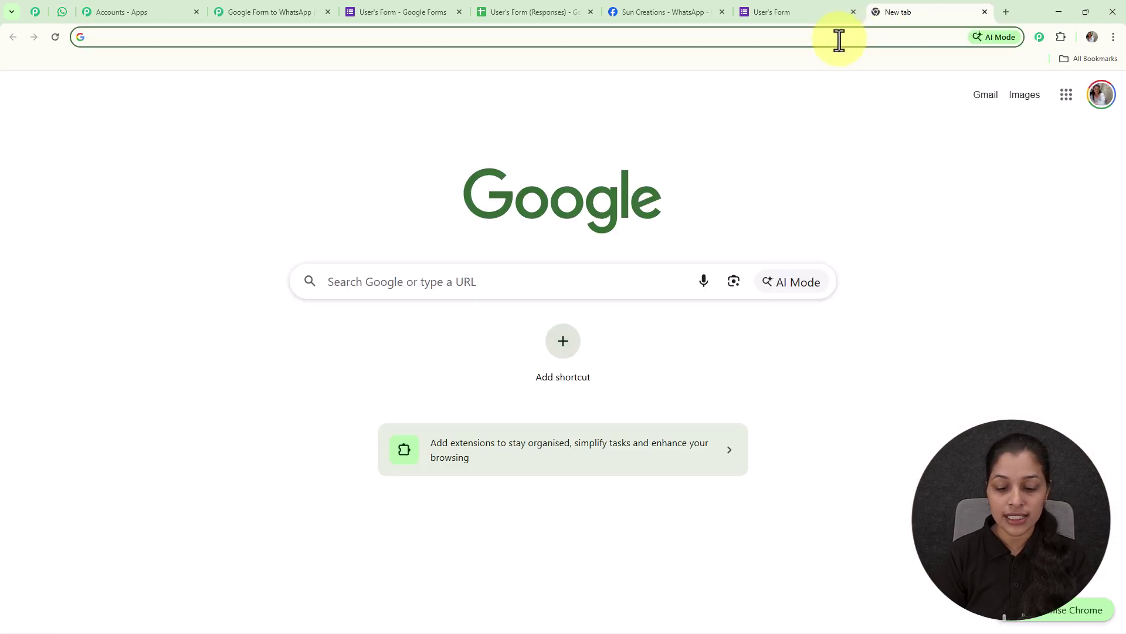
{"action": "left_click", "coordinate": [839, 41]}
{"action": "type", "text": "p"}
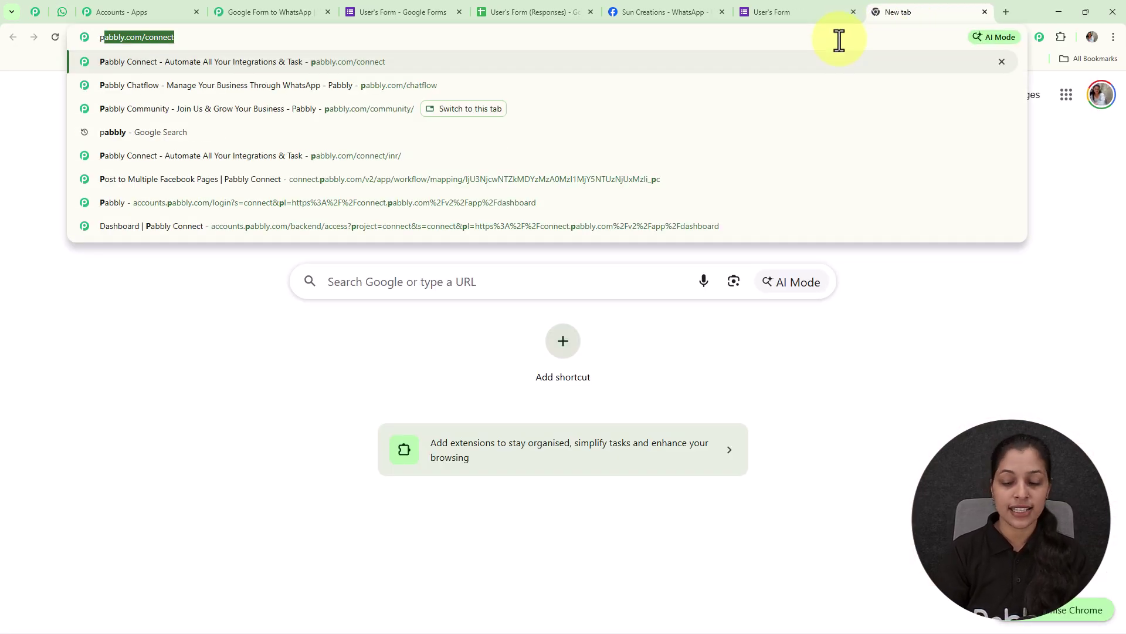
{"action": "key", "text": "Return"}
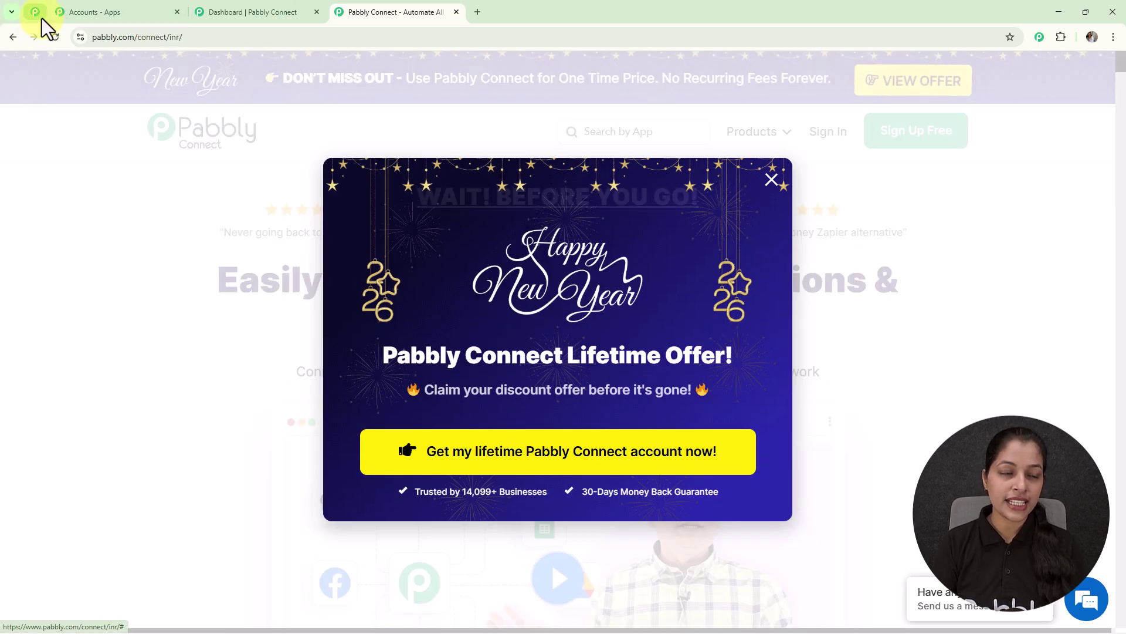
- Scroll through the Pabbly community page
{"action": "left_click", "coordinate": [38, 14]}
{"action": "scroll", "coordinate": [905, 326], "scroll_direction": "down", "scroll_amount": 2}
{"action": "scroll", "coordinate": [908, 336], "scroll_direction": "down", "scroll_amount": 4}
{"action": "scroll", "coordinate": [910, 335], "scroll_direction": "down", "scroll_amount": 5}
{"action": "scroll", "coordinate": [908, 325], "scroll_direction": "down", "scroll_amount": 6}
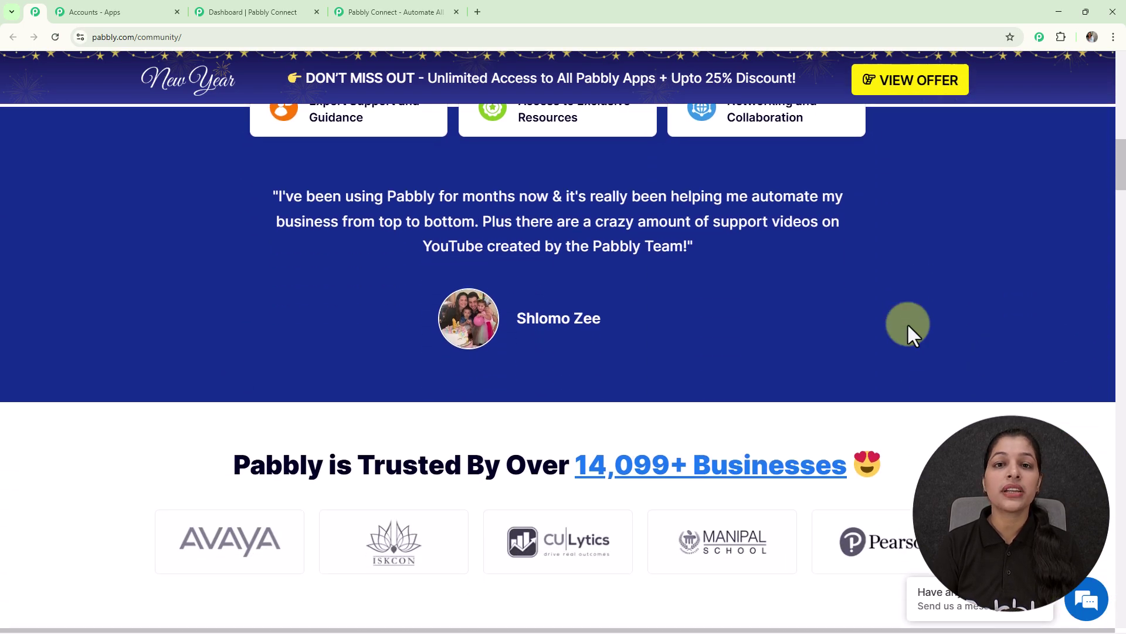
{"action": "scroll", "coordinate": [907, 323], "scroll_direction": "down", "scroll_amount": 4}
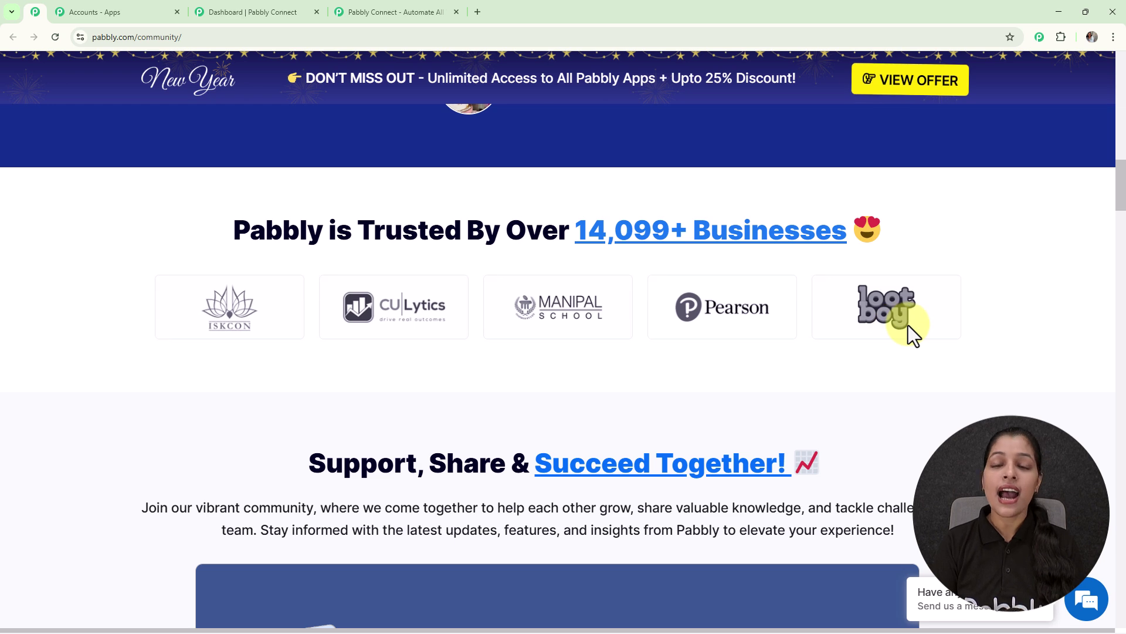
{"action": "scroll", "coordinate": [909, 325], "scroll_direction": "down", "scroll_amount": 10}
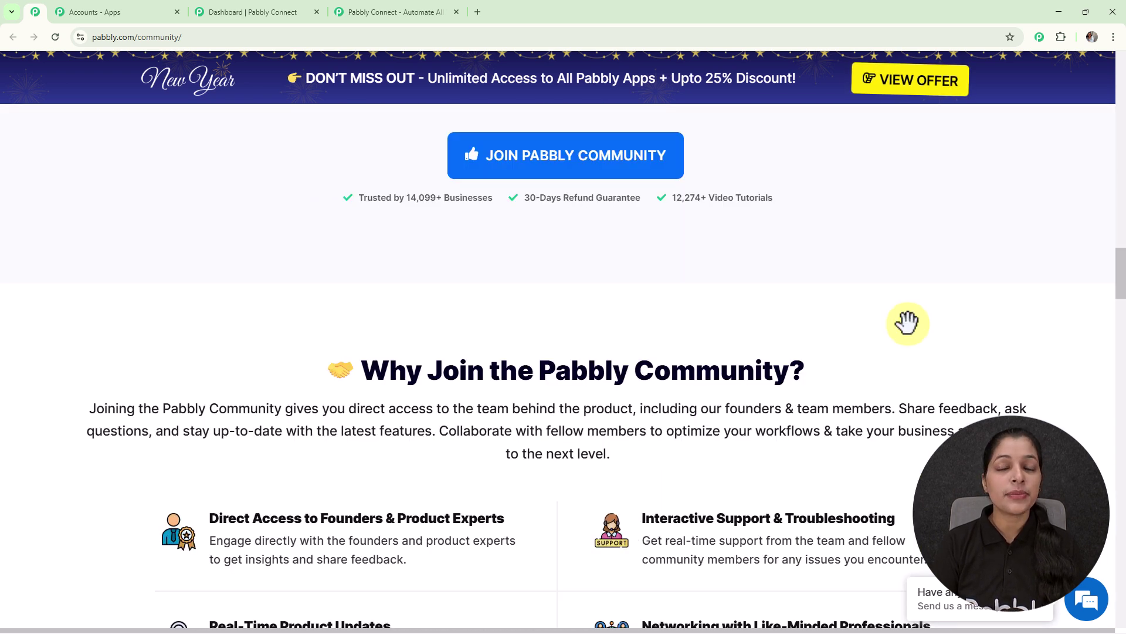
{"action": "scroll", "coordinate": [908, 325], "scroll_direction": "down", "scroll_amount": 6}
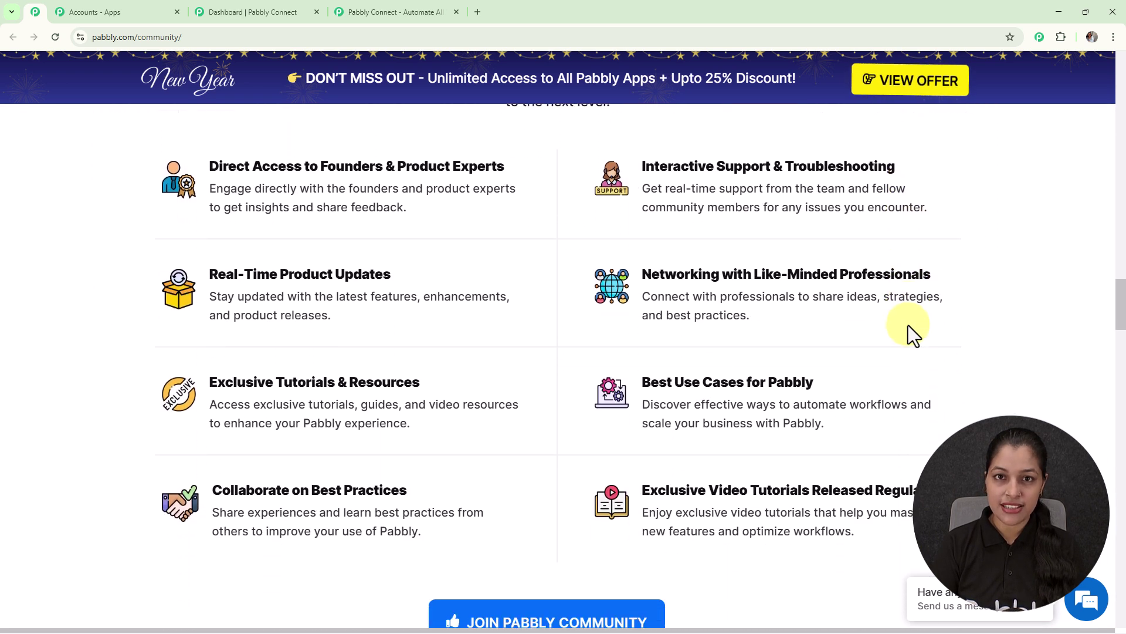
{"action": "scroll", "coordinate": [909, 325], "scroll_direction": "down", "scroll_amount": 7}
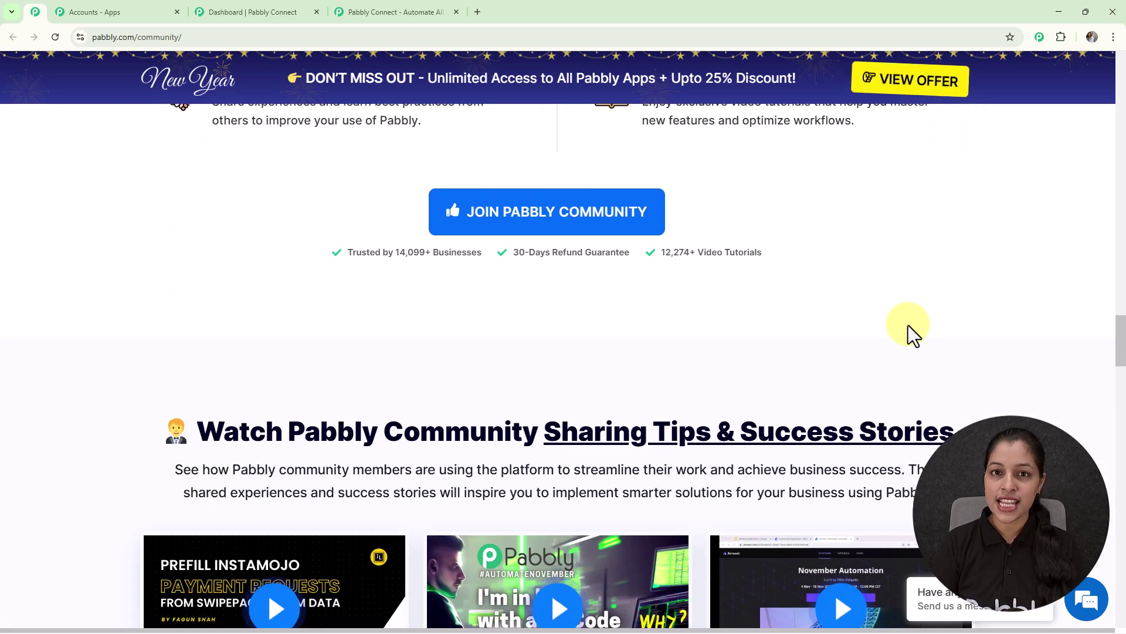
{"action": "scroll", "coordinate": [908, 325], "scroll_direction": "down", "scroll_amount": 4}
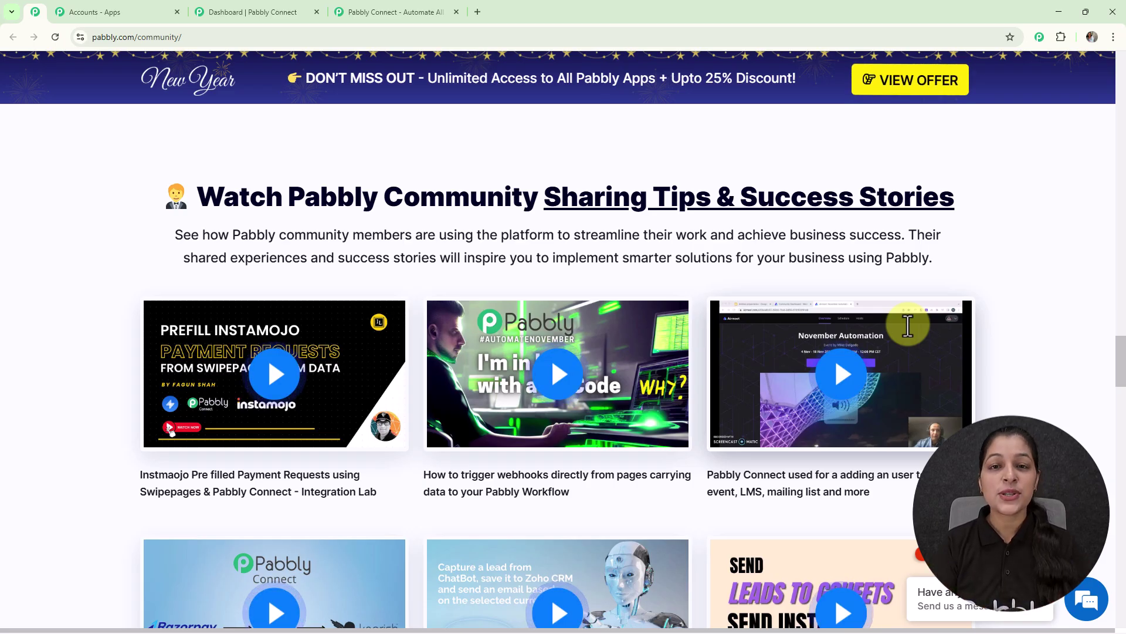
{"action": "scroll", "coordinate": [908, 325], "scroll_direction": "down", "scroll_amount": 4}
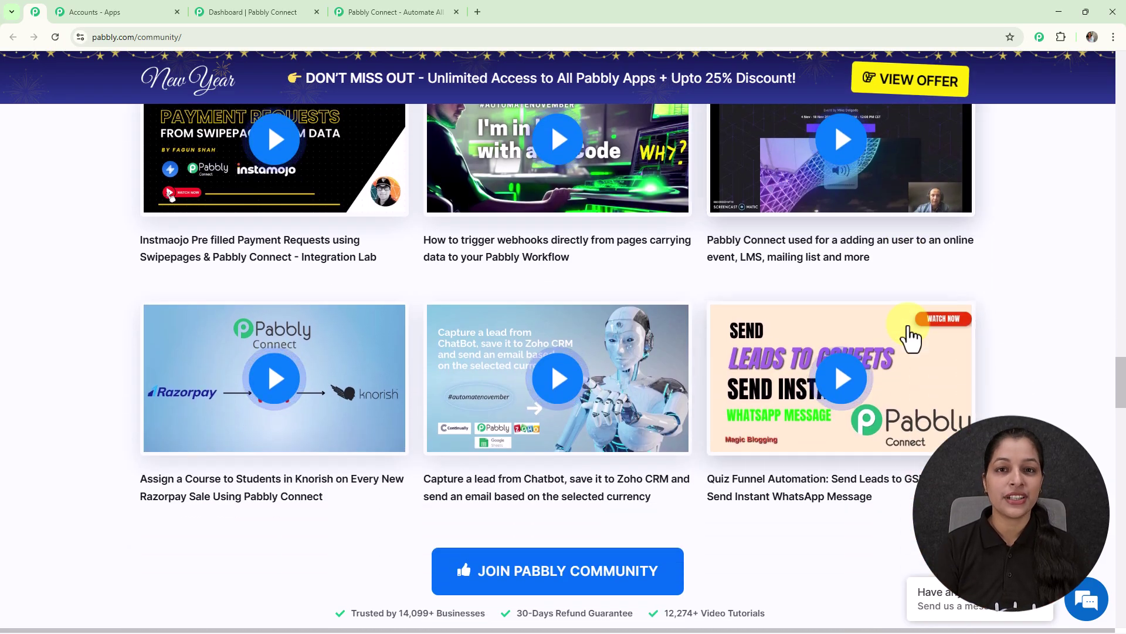
- Close the New Year offer on the Pabbly Connect site and sign in
{"action": "left_click", "coordinate": [368, 17]}
{"action": "left_click", "coordinate": [770, 180]}
{"action": "left_click", "coordinate": [813, 136]}
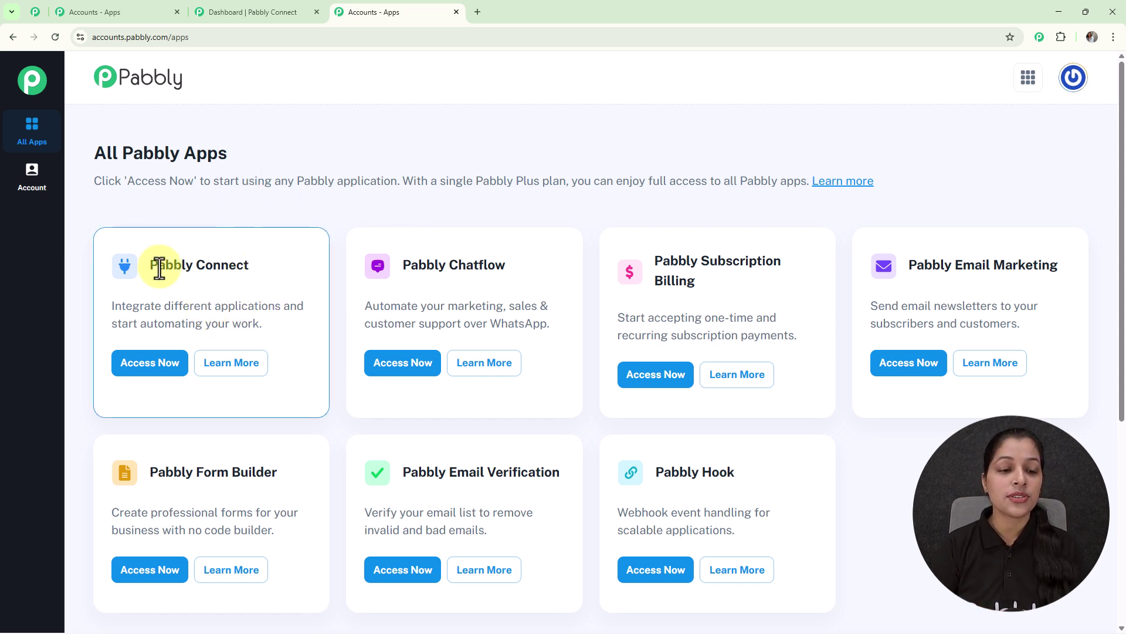
- Launch Pabbly Connect with Access Now from the All Pabbly Apps list
{"action": "left_click", "coordinate": [152, 366]}
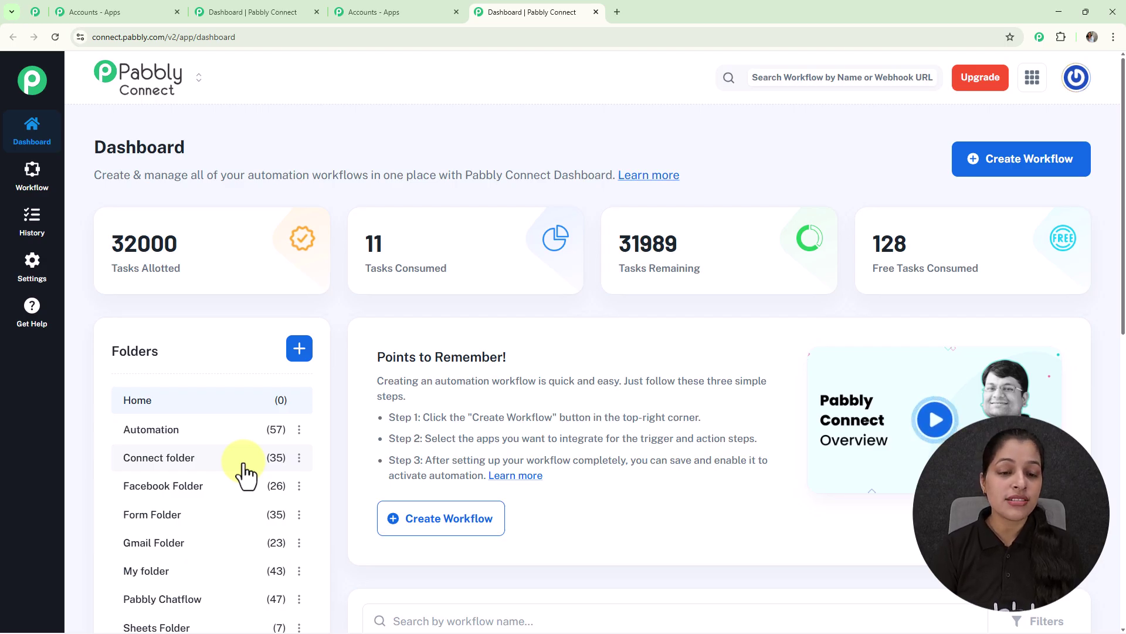
- Cancel the new-folder dialog and choose Create Workflow instead
{"action": "left_click", "coordinate": [298, 349]}
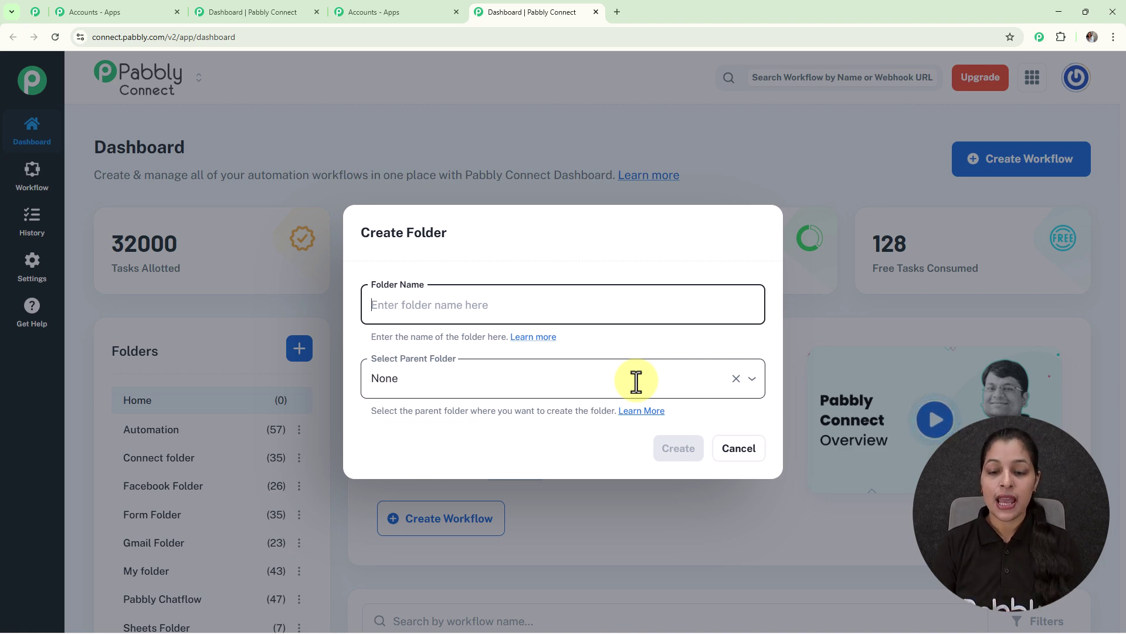
{"action": "left_click", "coordinate": [743, 457]}
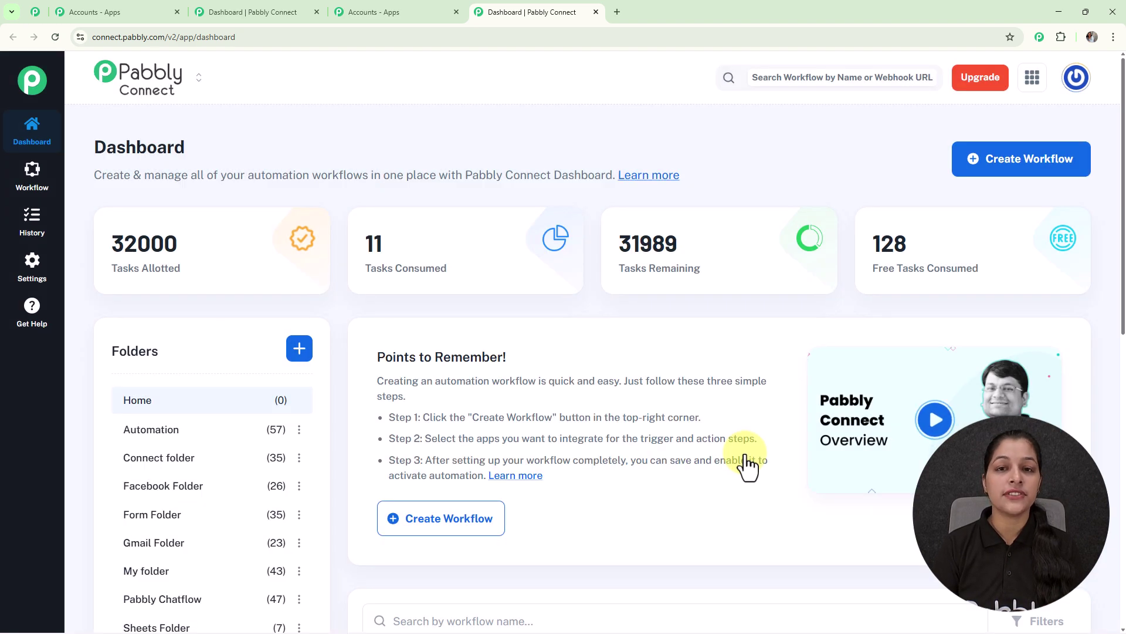
{"action": "left_click", "coordinate": [990, 171]}
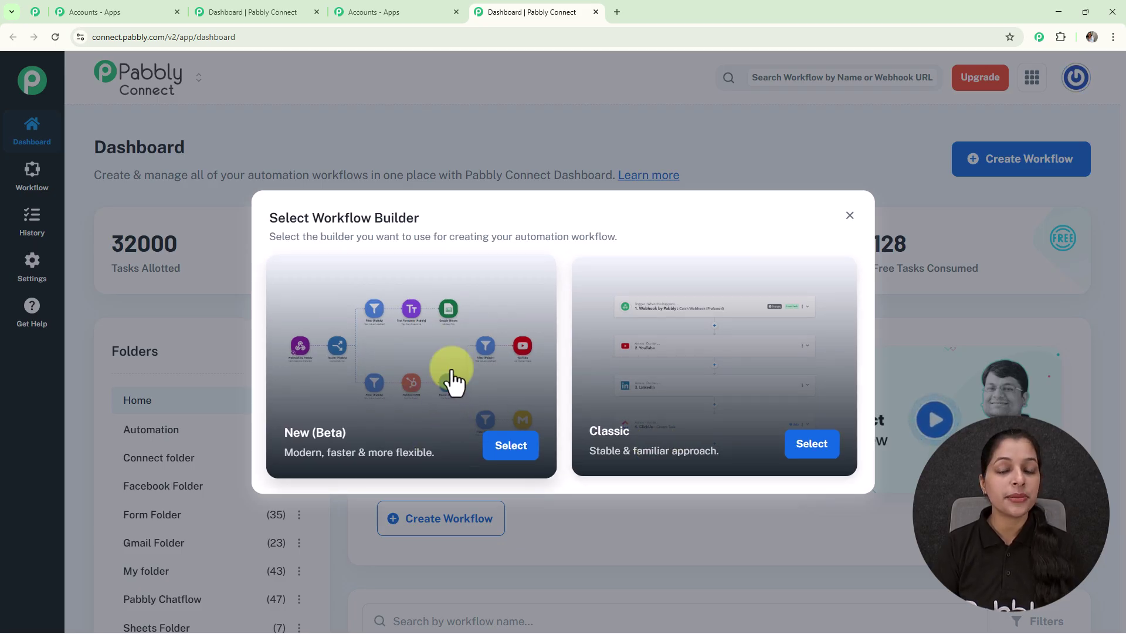
- Create 'Send WhatsApp Messages to Google Form Leads' in the New (Beta) builder, filed under Automation
{"action": "left_click", "coordinate": [511, 448]}
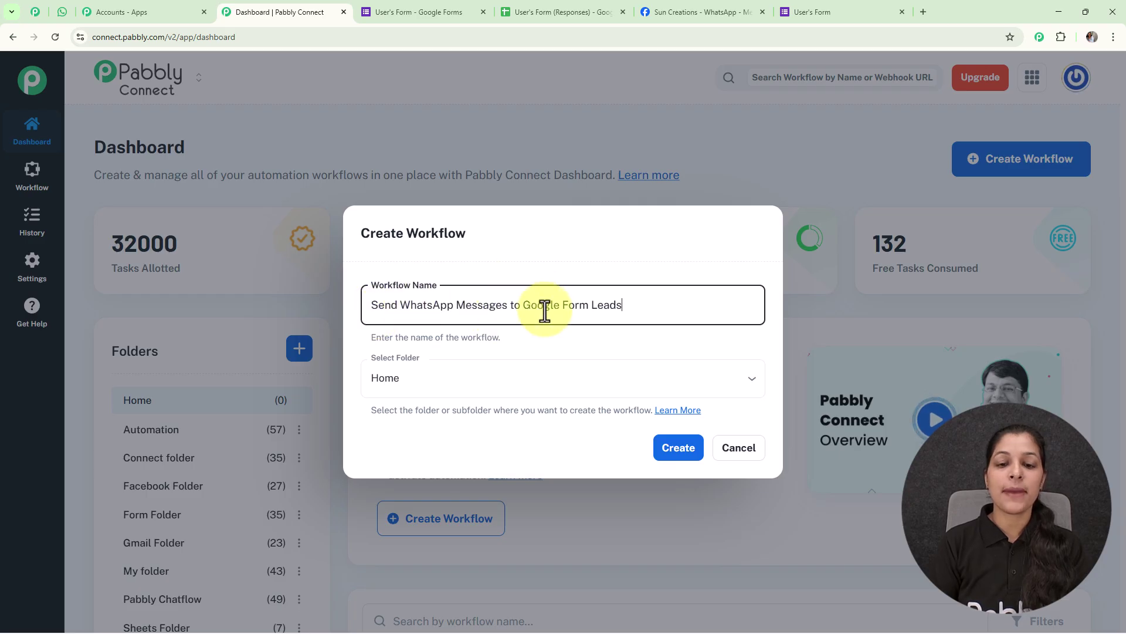
{"action": "left_click", "coordinate": [751, 382]}
{"action": "left_click", "coordinate": [452, 170]}
{"action": "left_click", "coordinate": [679, 452]}
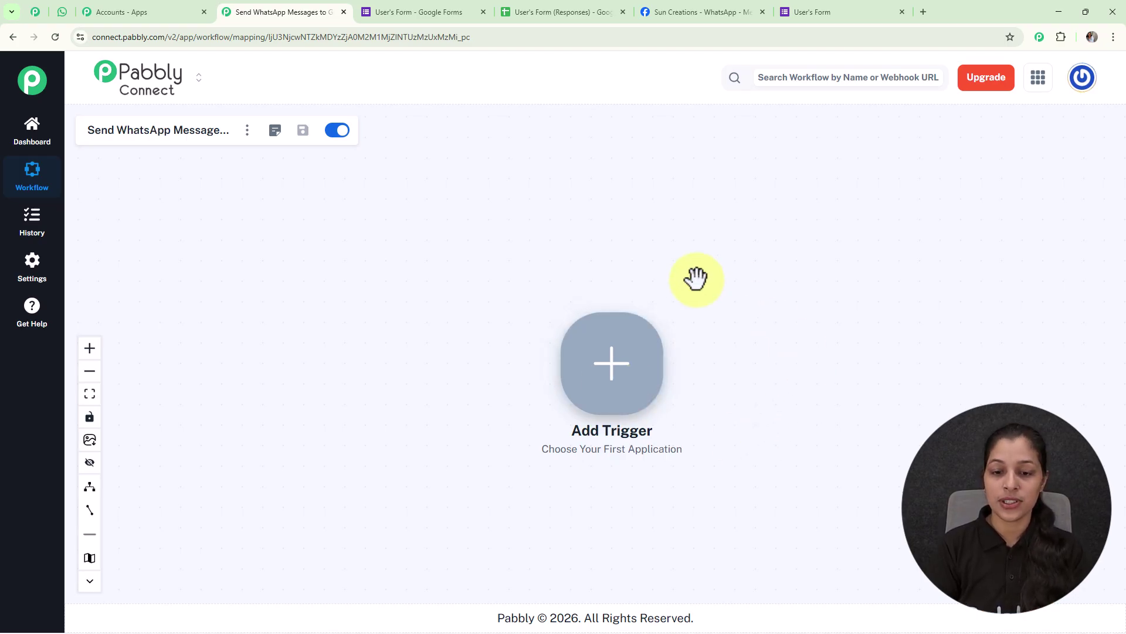
- Set the trigger to Google Forms with the New Response Received event
{"action": "left_click", "coordinate": [610, 375]}
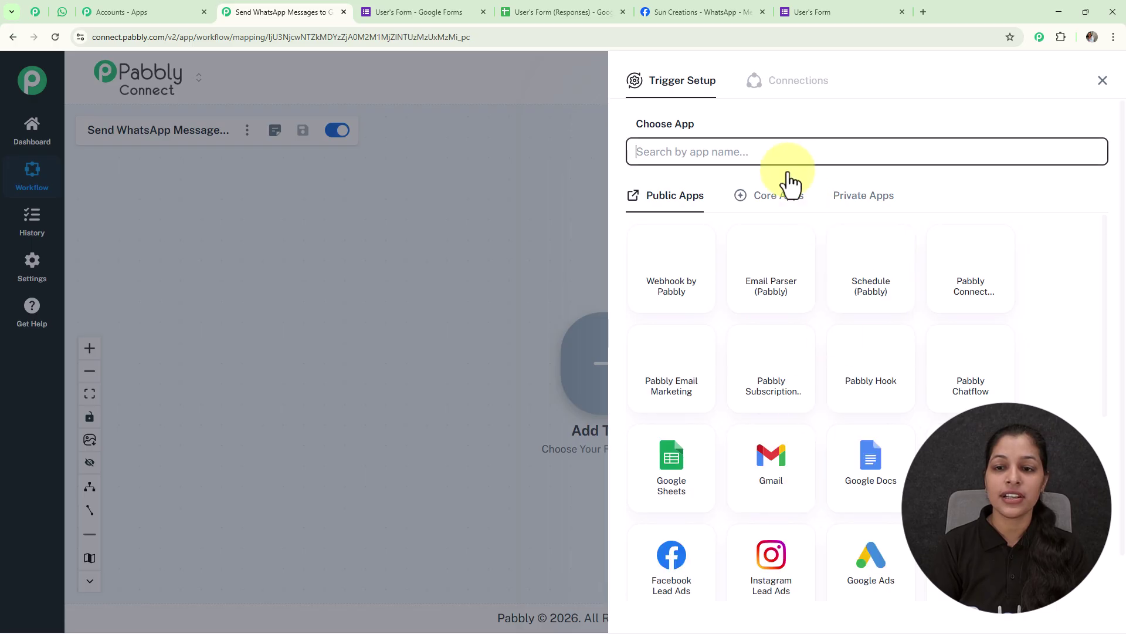
{"action": "left_click", "coordinate": [783, 154]}
{"action": "type", "text": "G"}
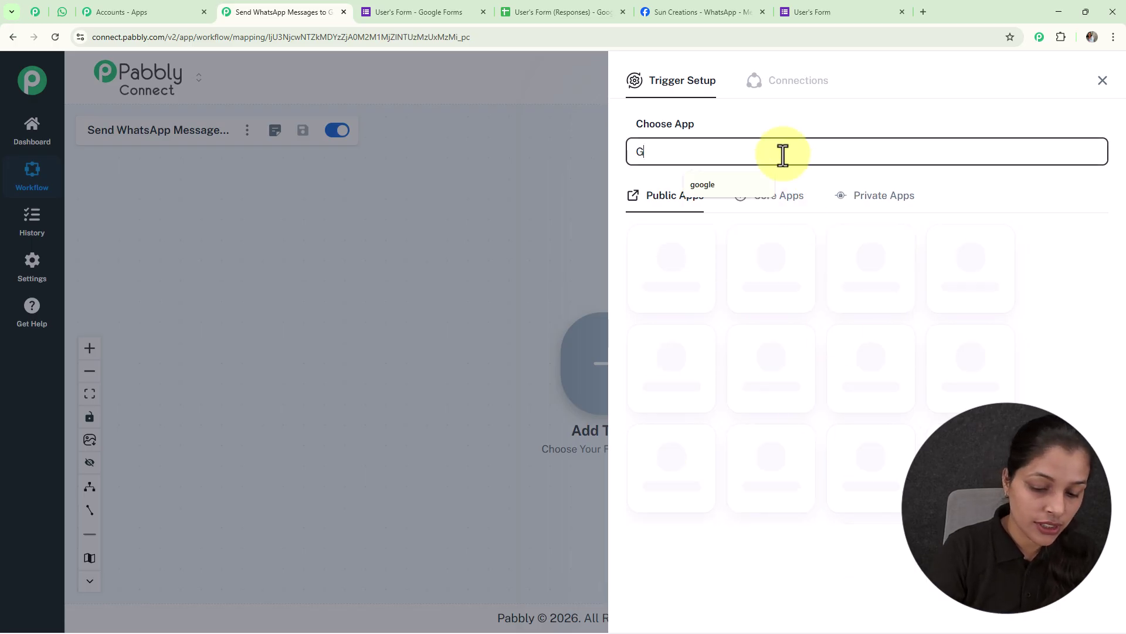
{"action": "type", "text": "oogle Forms"}
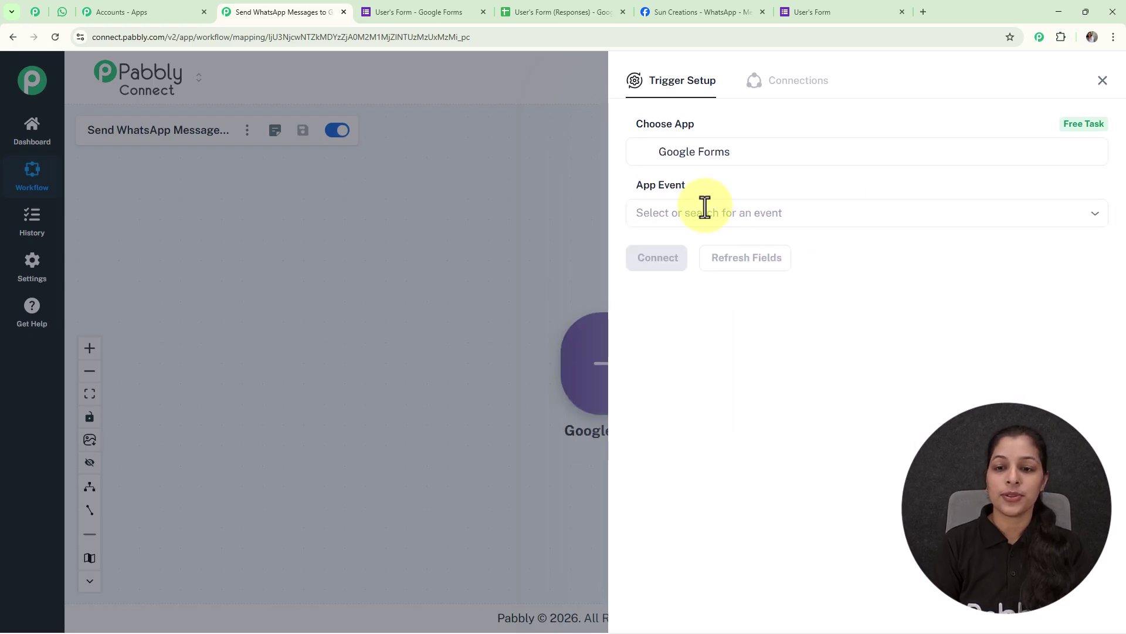
{"action": "left_click", "coordinate": [659, 210]}
{"action": "left_click", "coordinate": [746, 264]}
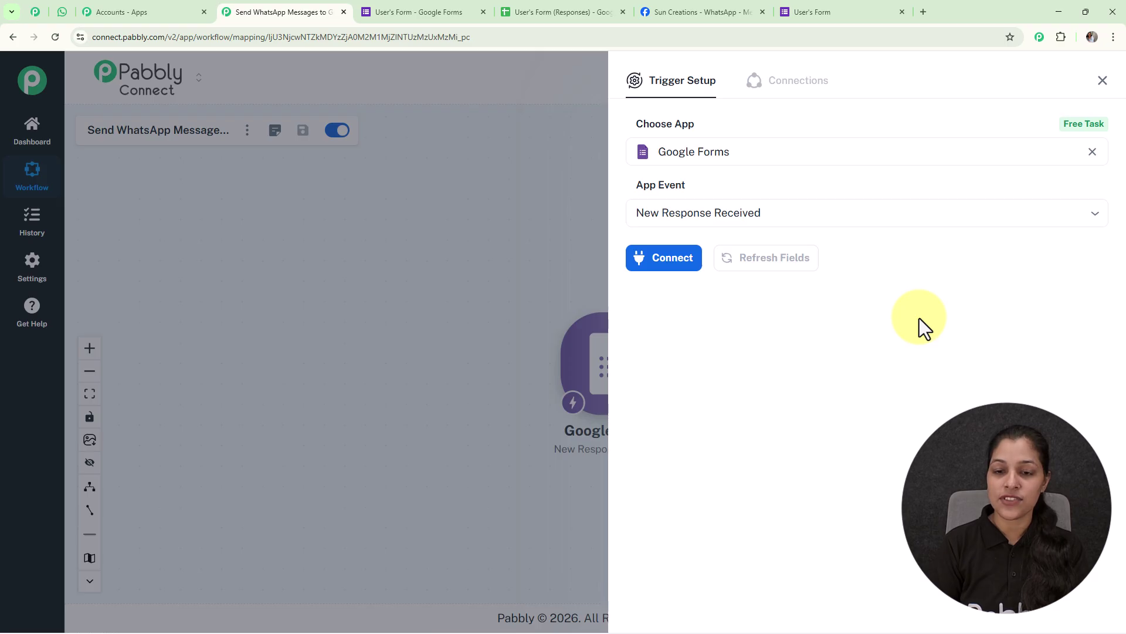
- Connect the trigger and copy its webhook URL
{"action": "left_click", "coordinate": [653, 261]}
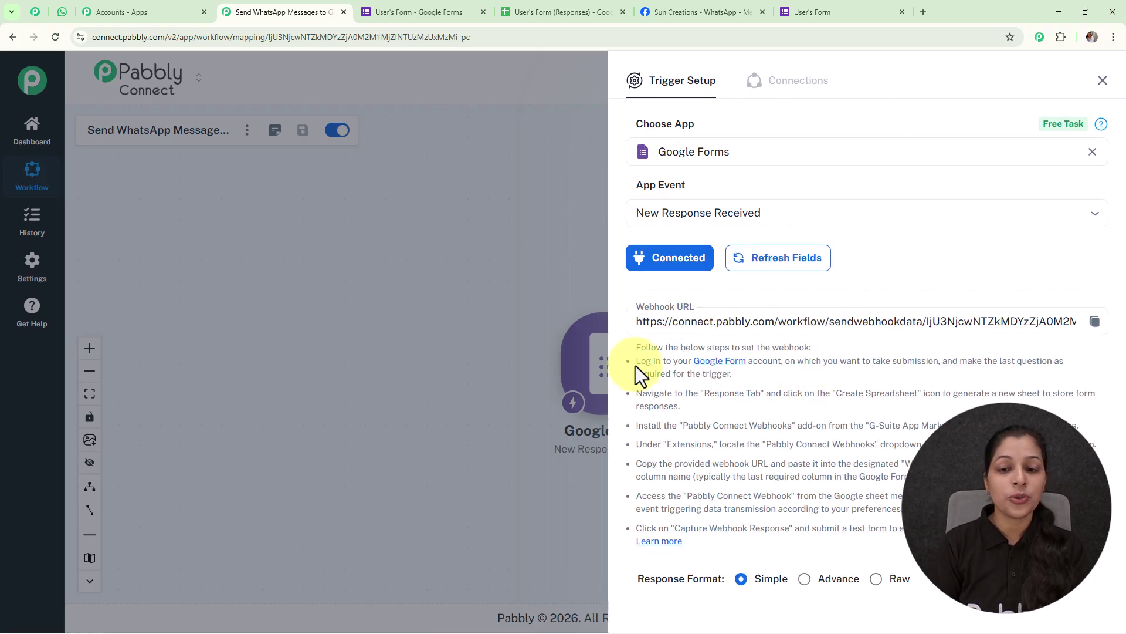
{"action": "left_click_drag", "start_coordinate": [637, 346], "coordinate": [719, 528]}
{"action": "left_click", "coordinate": [718, 522]}
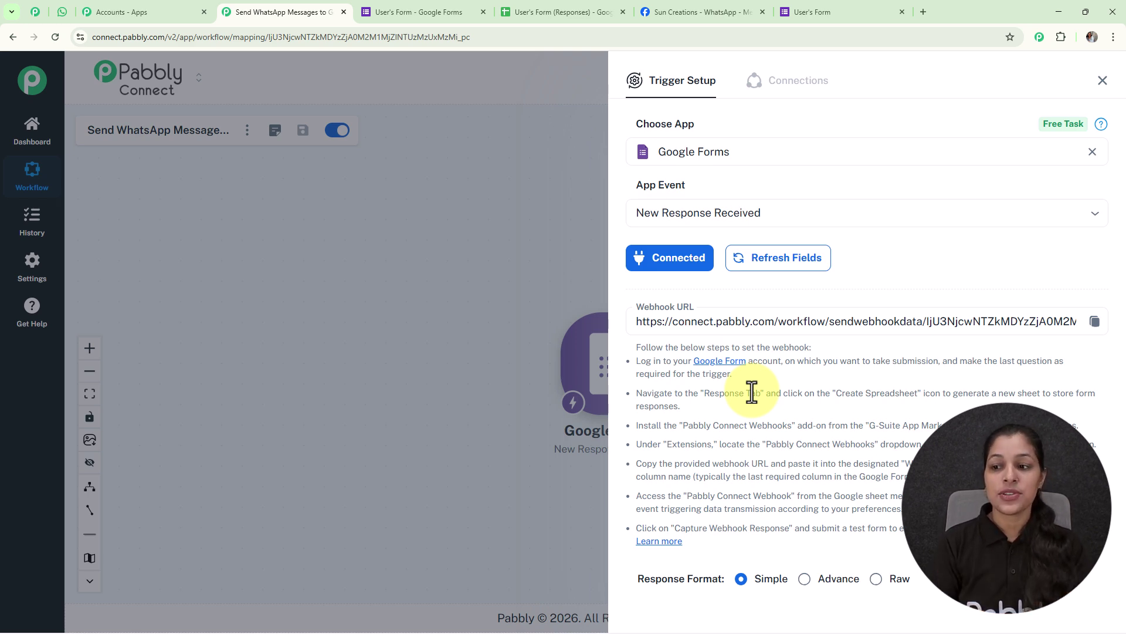
{"action": "left_click", "coordinate": [1095, 321]}
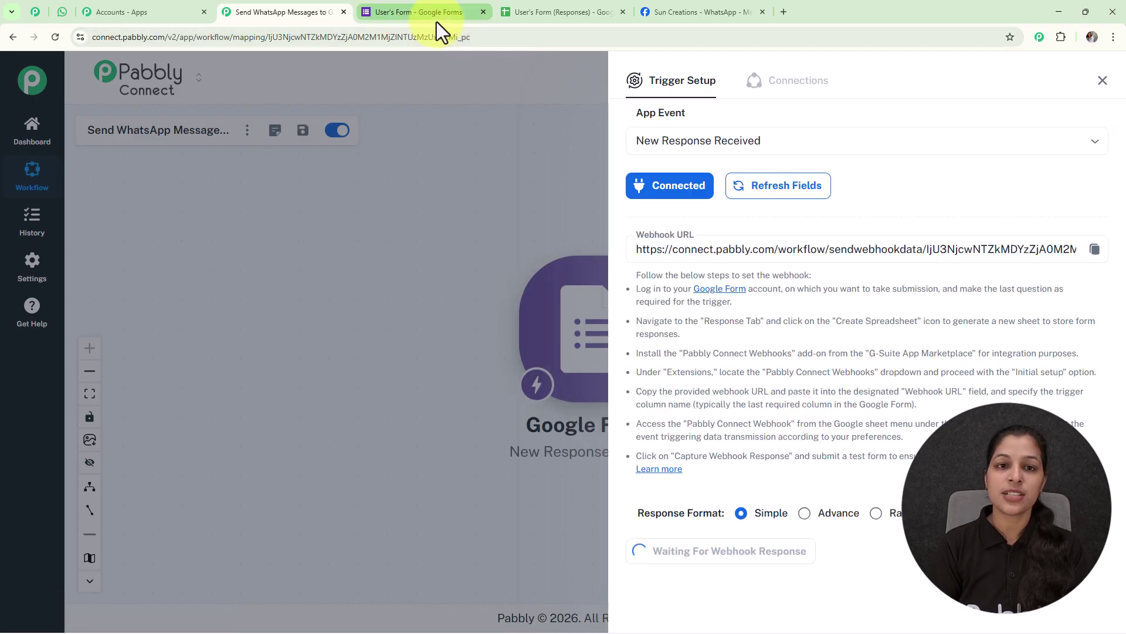
- Open the 'User's Form (Responses)' spreadsheet from the form's Responses tab
{"action": "left_click", "coordinate": [436, 23]}
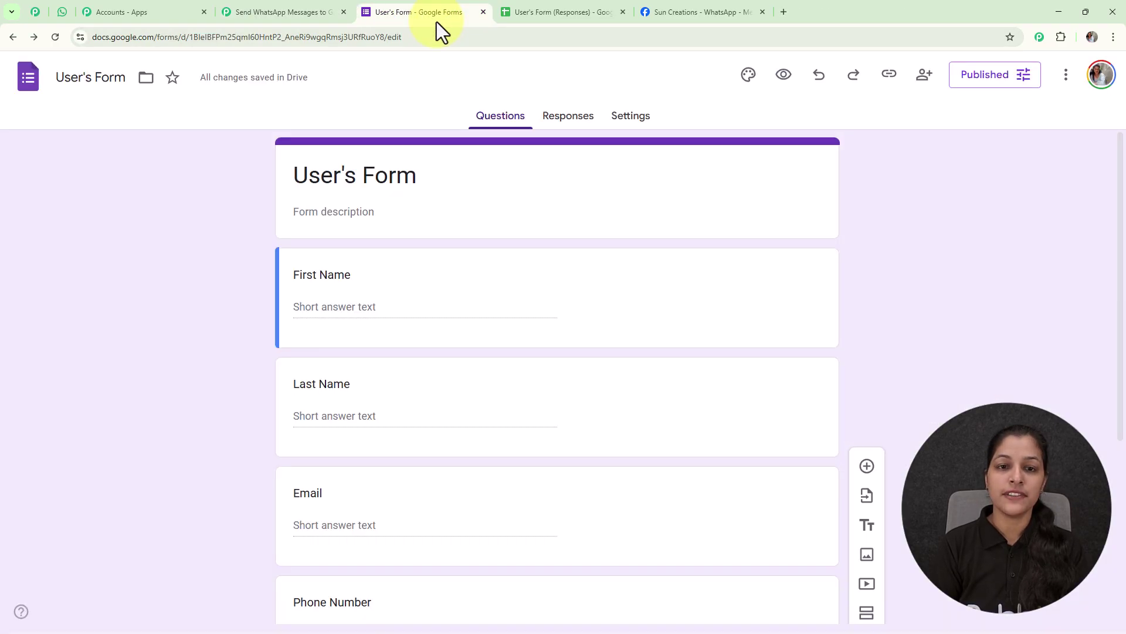
{"action": "left_click", "coordinate": [581, 120]}
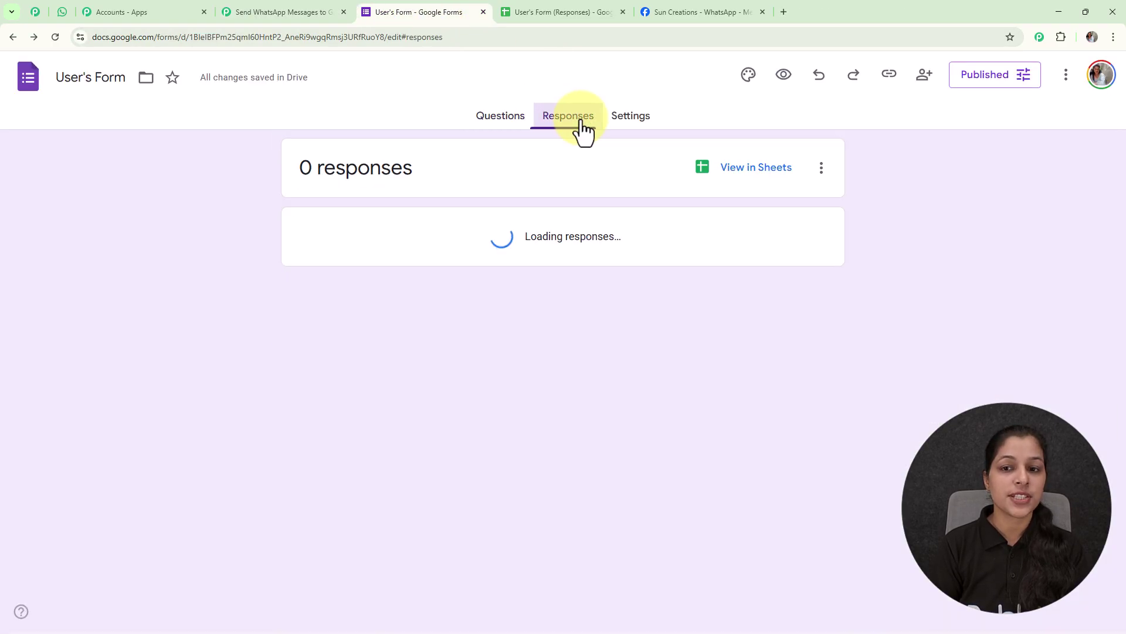
{"action": "left_click", "coordinate": [761, 173]}
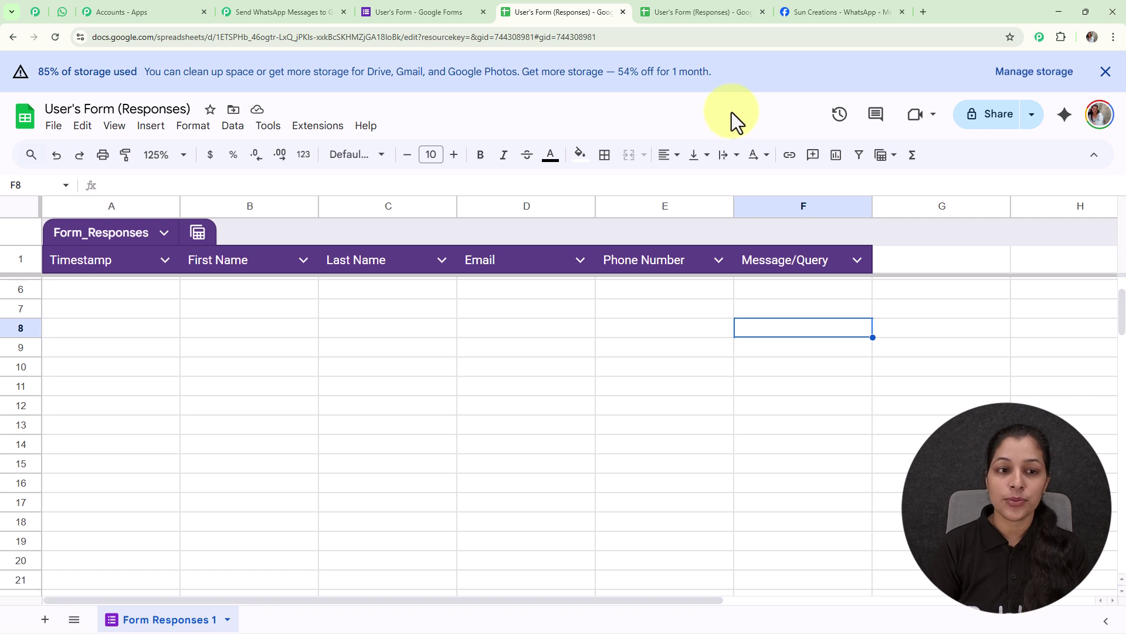
- Find Pabbly Connect Webhooks in Get add-ons, then show its submenu under Extensions
{"action": "left_click", "coordinate": [319, 126]}
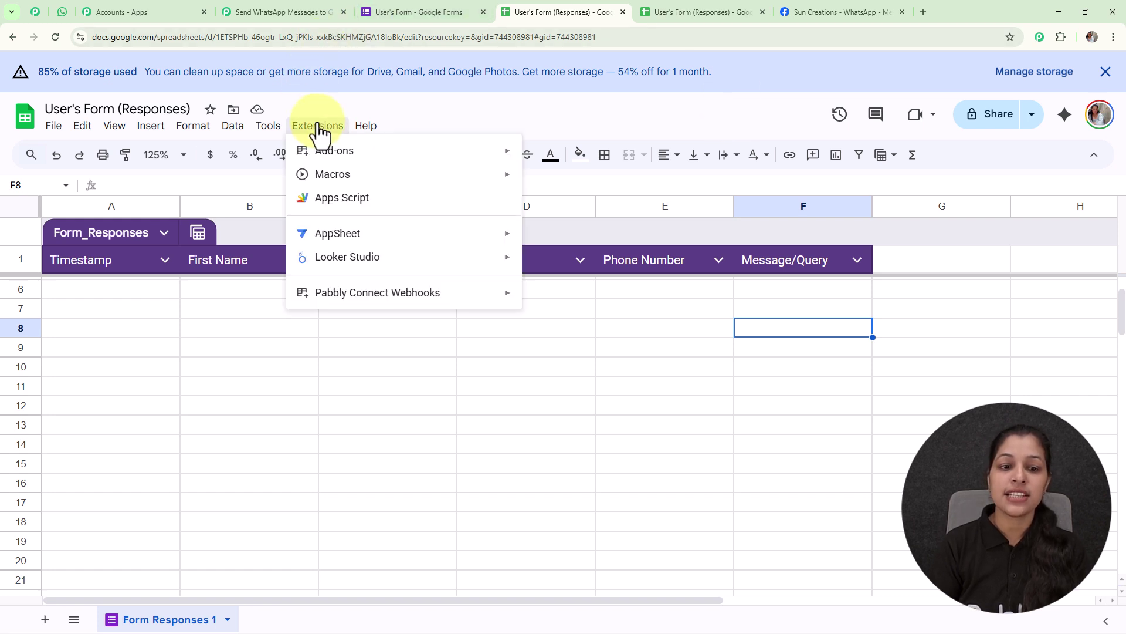
{"action": "mouse_move", "coordinate": [324, 156]}
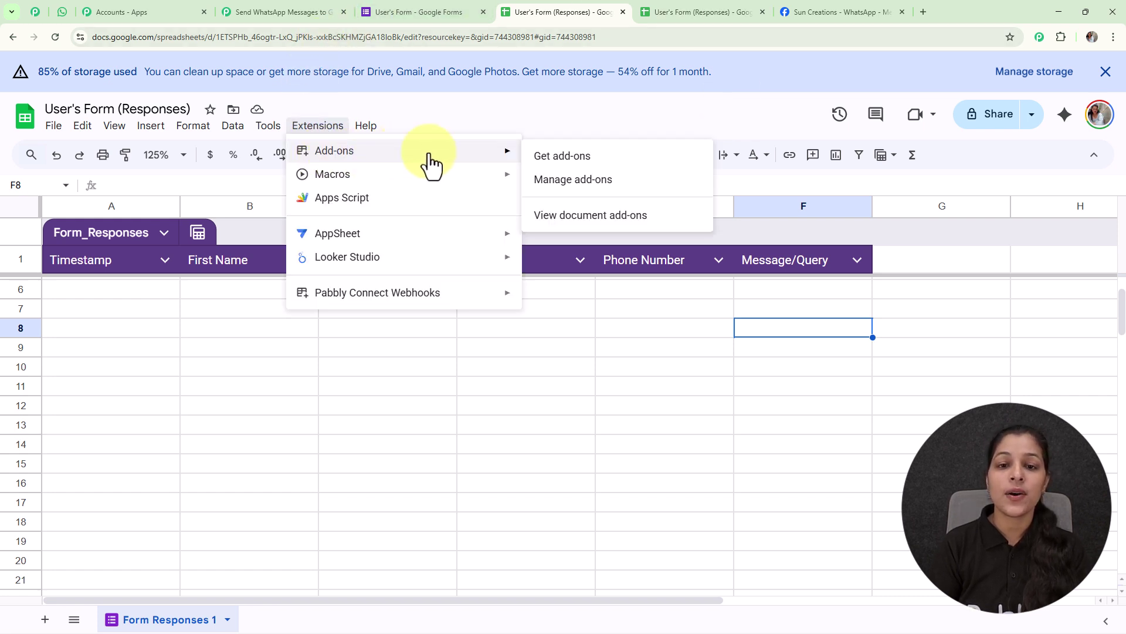
{"action": "left_click", "coordinate": [556, 159]}
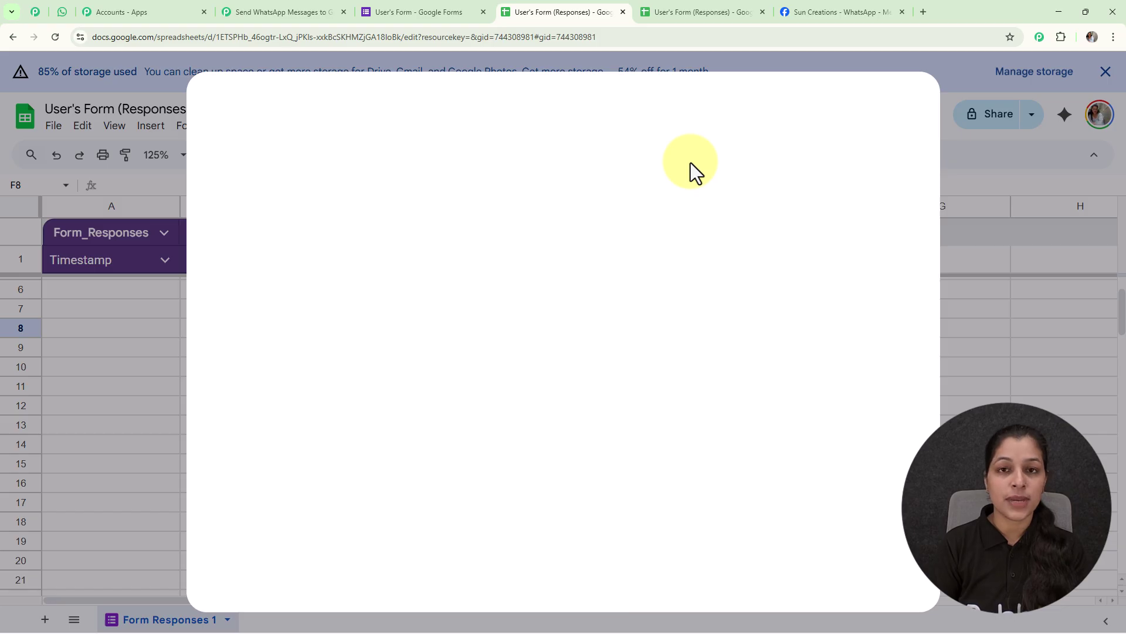
{"action": "left_click", "coordinate": [651, 120]}
{"action": "type", "text": "pa"}
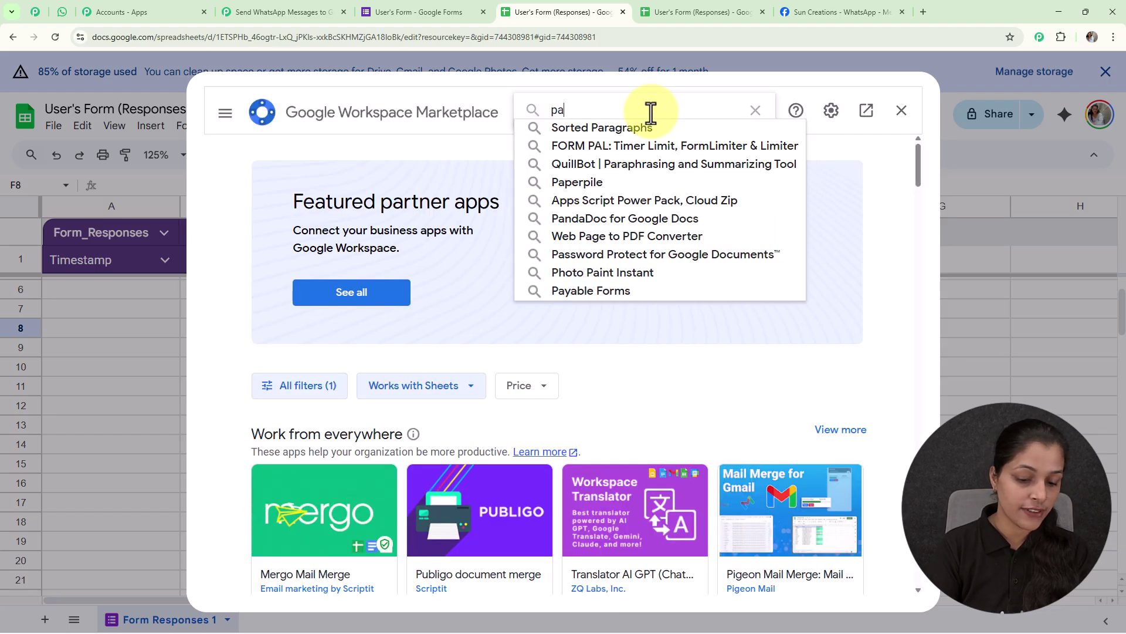
{"action": "type", "text": "bb"}
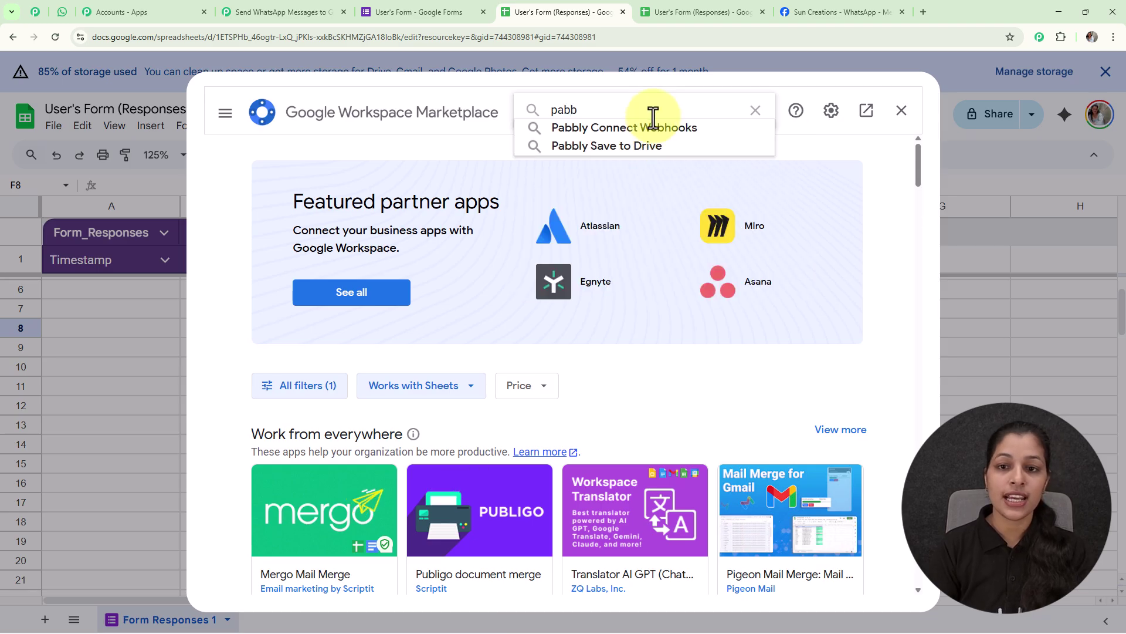
{"action": "left_click", "coordinate": [654, 129]}
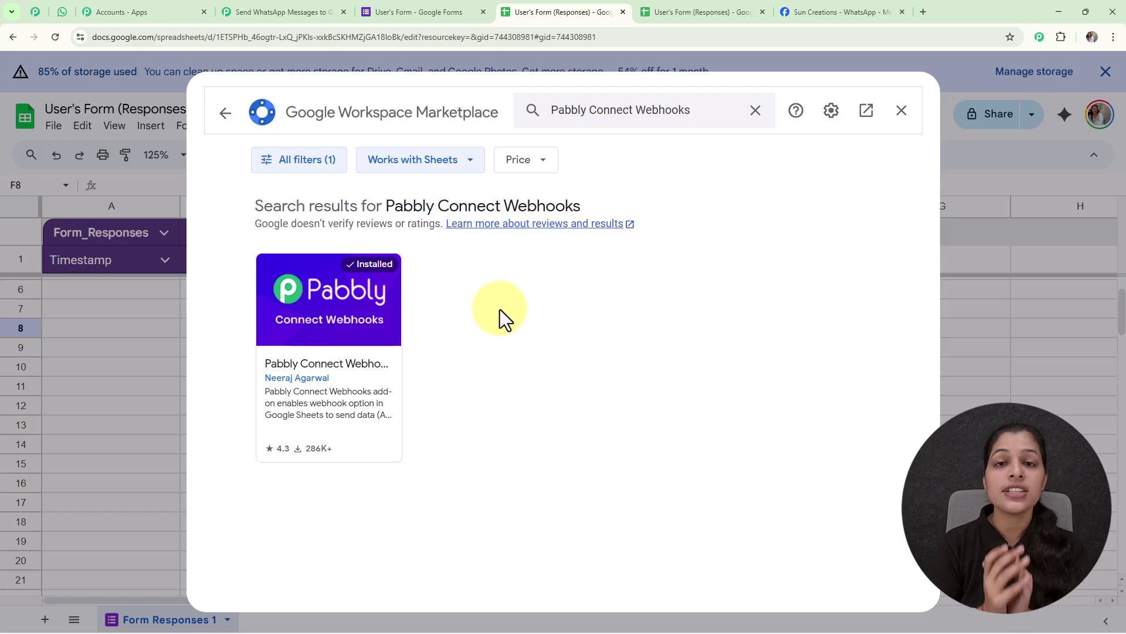
{"action": "left_click", "coordinate": [901, 112]}
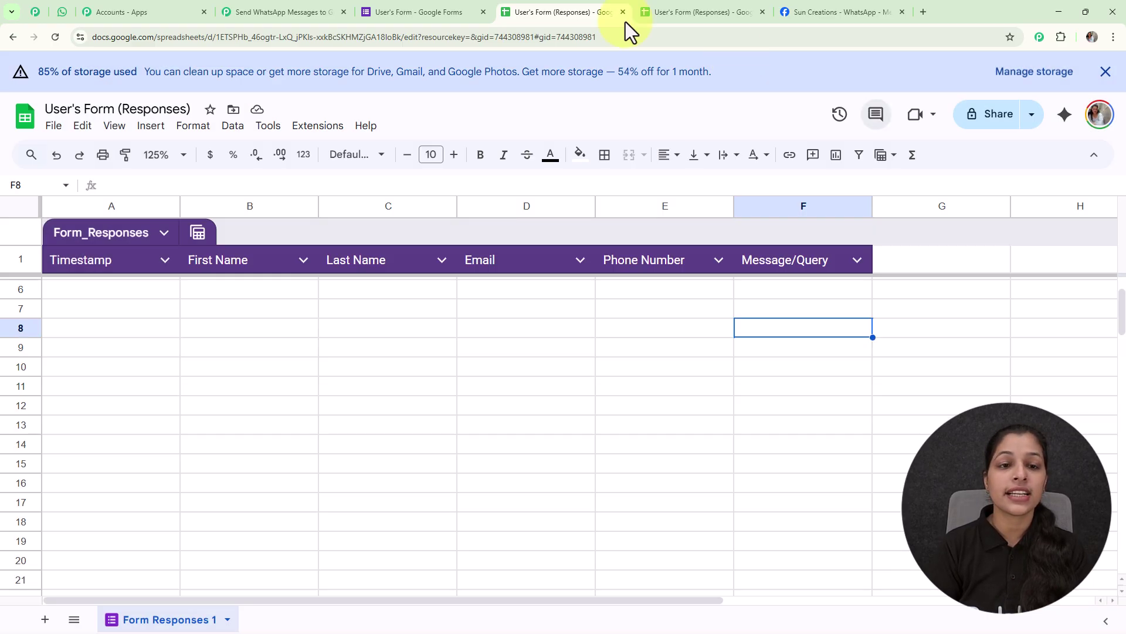
{"action": "left_click", "coordinate": [319, 131]}
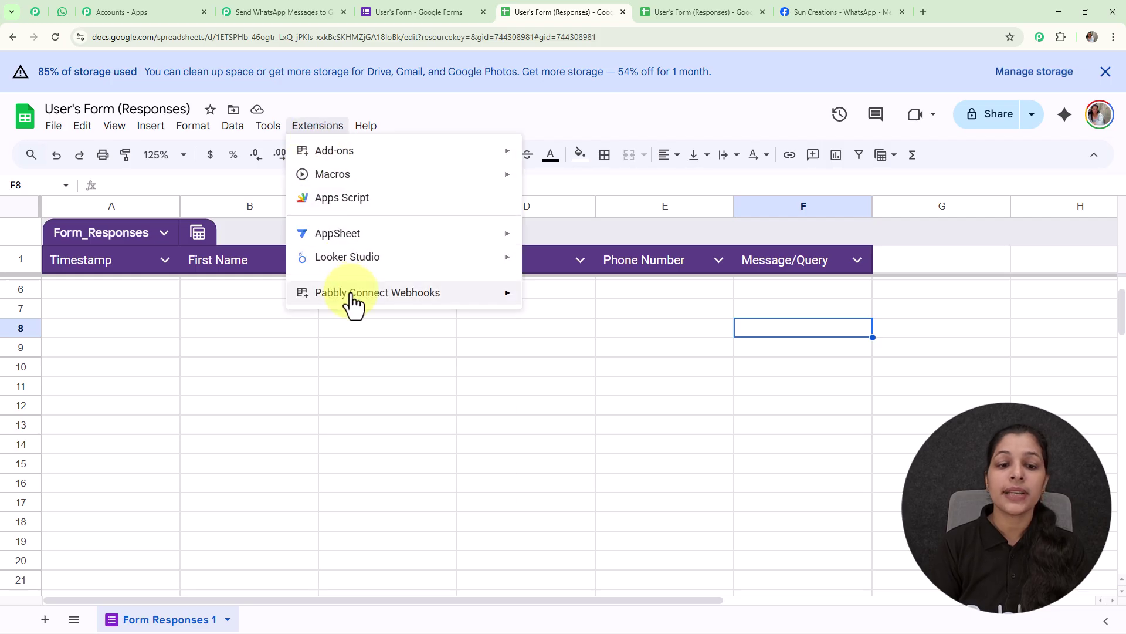
{"action": "mouse_move", "coordinate": [354, 302]}
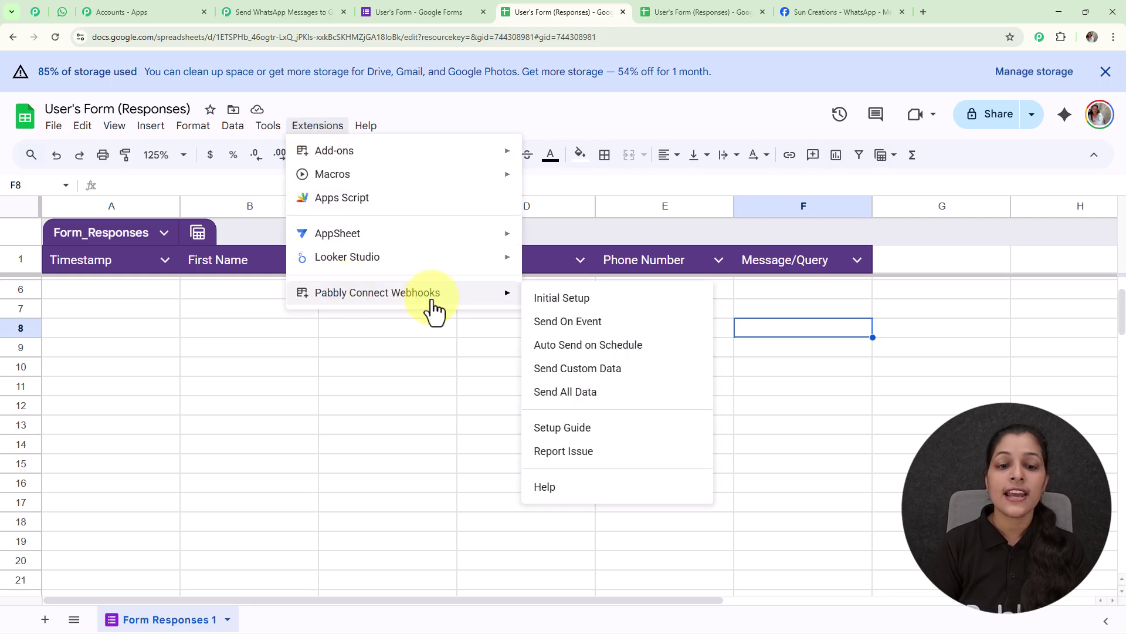
- Set up the Pabbly webhook on Form Responses 1 with the pasted URL and trigger column F
{"action": "left_click", "coordinate": [547, 301]}
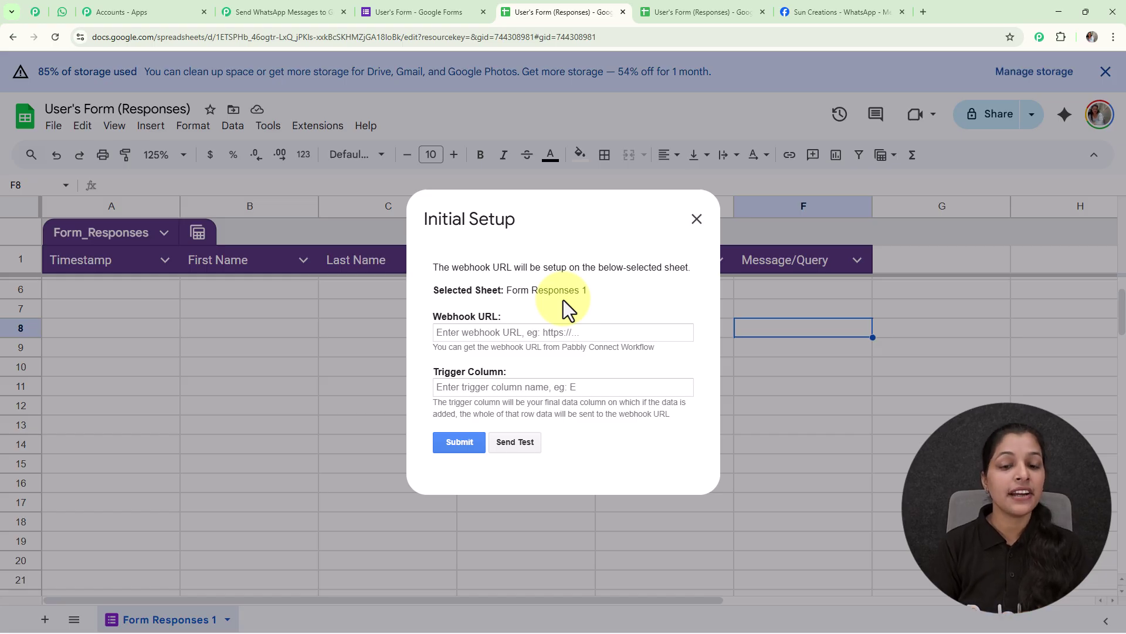
{"action": "left_click", "coordinate": [558, 333]}
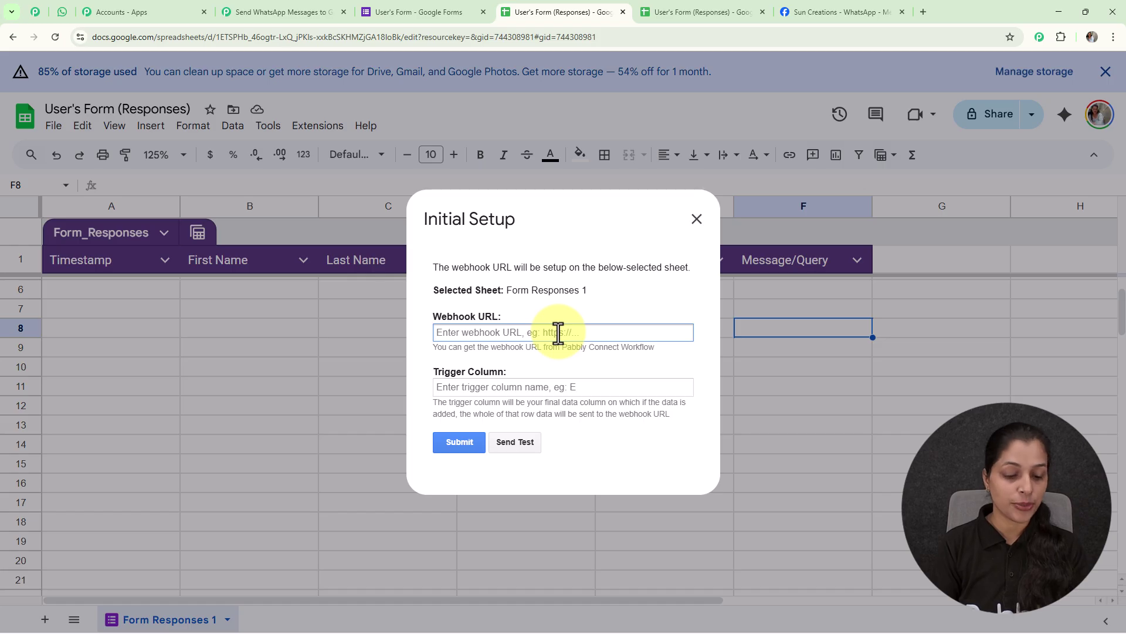
{"action": "key", "text": "ctrl+v"}
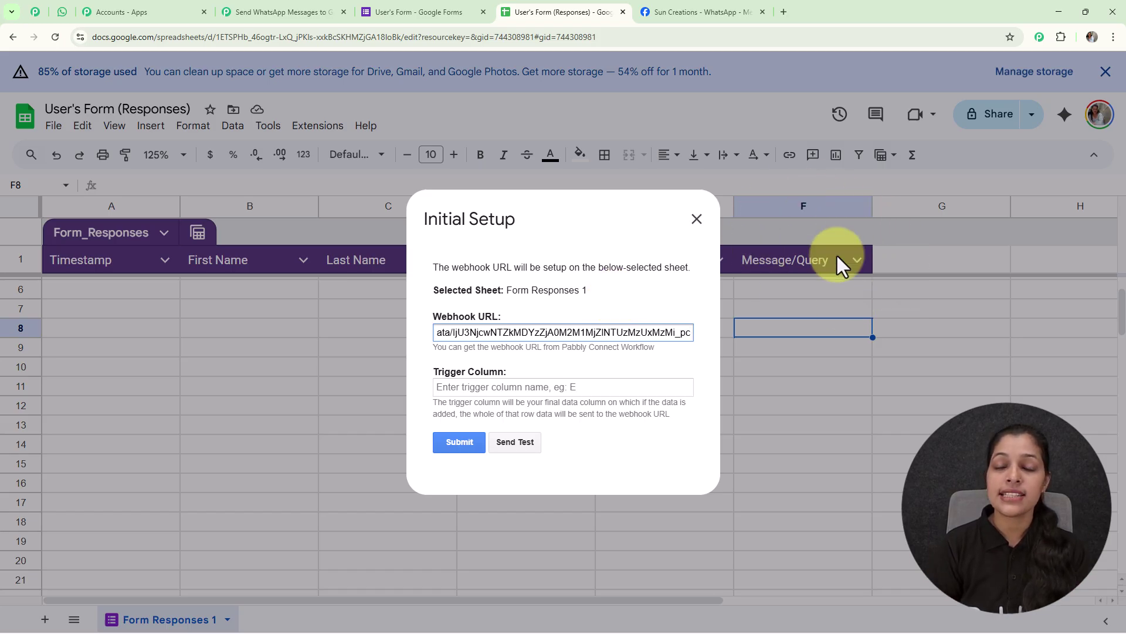
{"action": "left_click", "coordinate": [519, 388]}
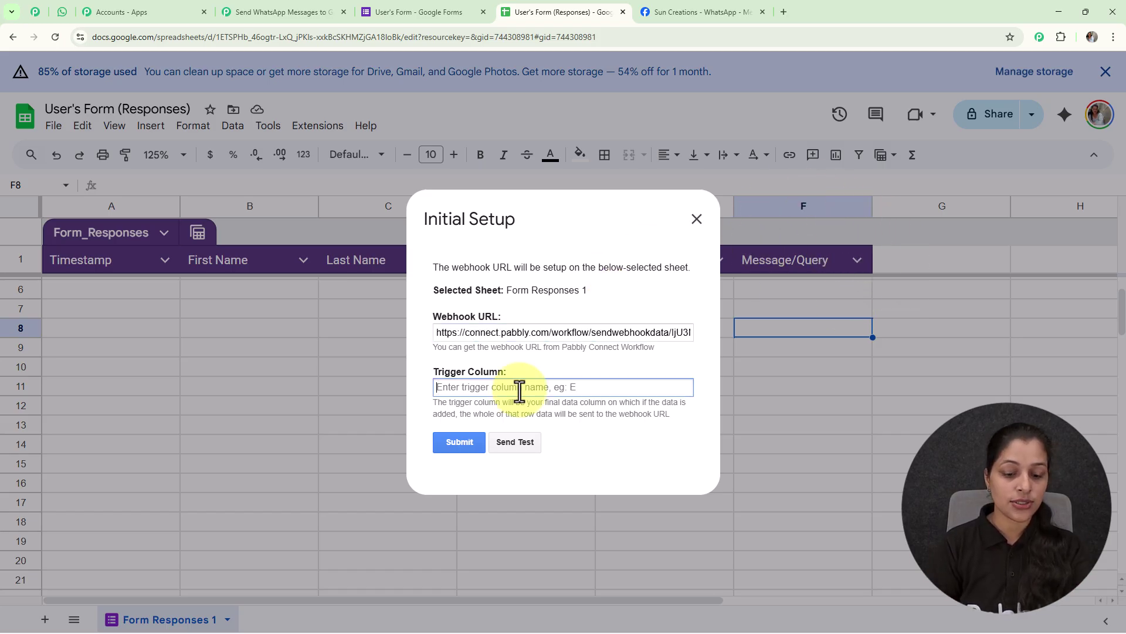
{"action": "type", "text": "F"}
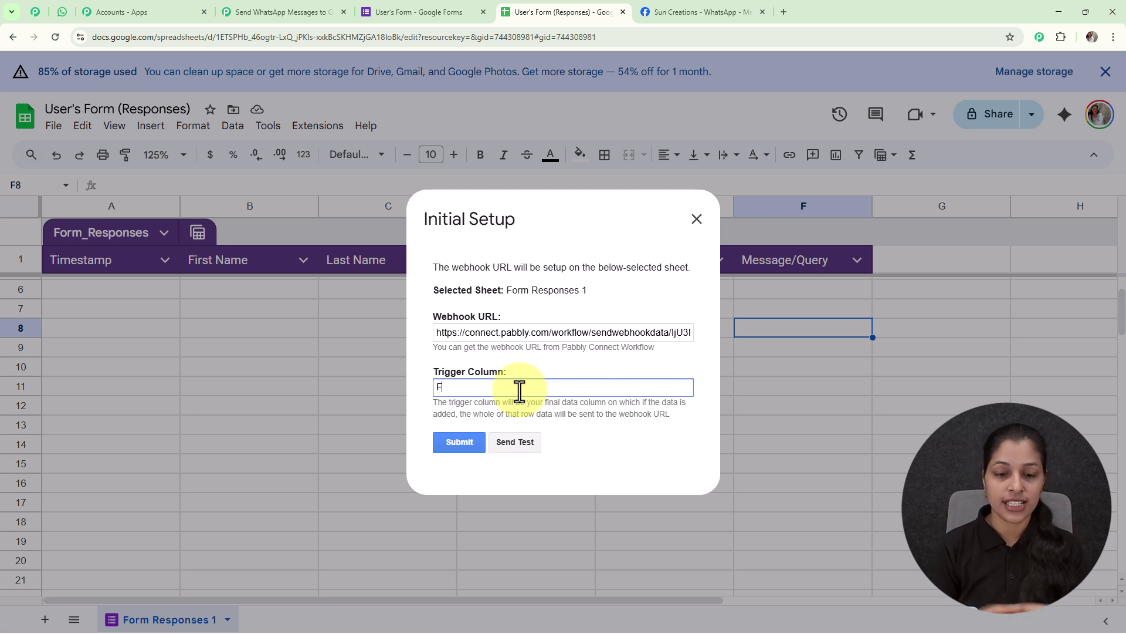
{"action": "left_click", "coordinate": [473, 448]}
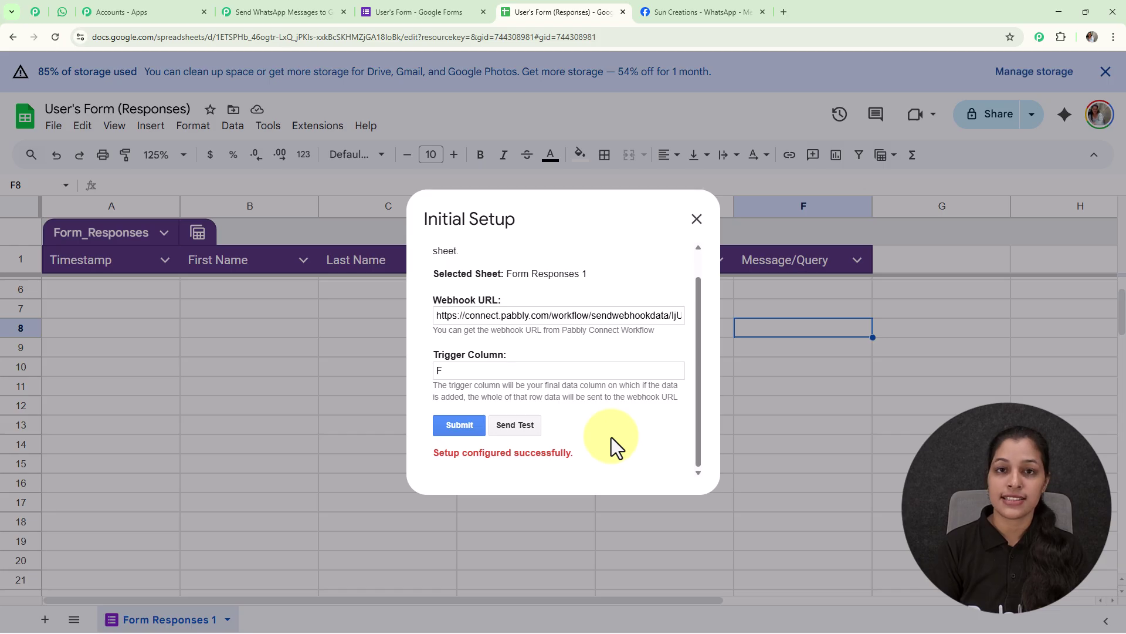
{"action": "left_click", "coordinate": [252, 13]}
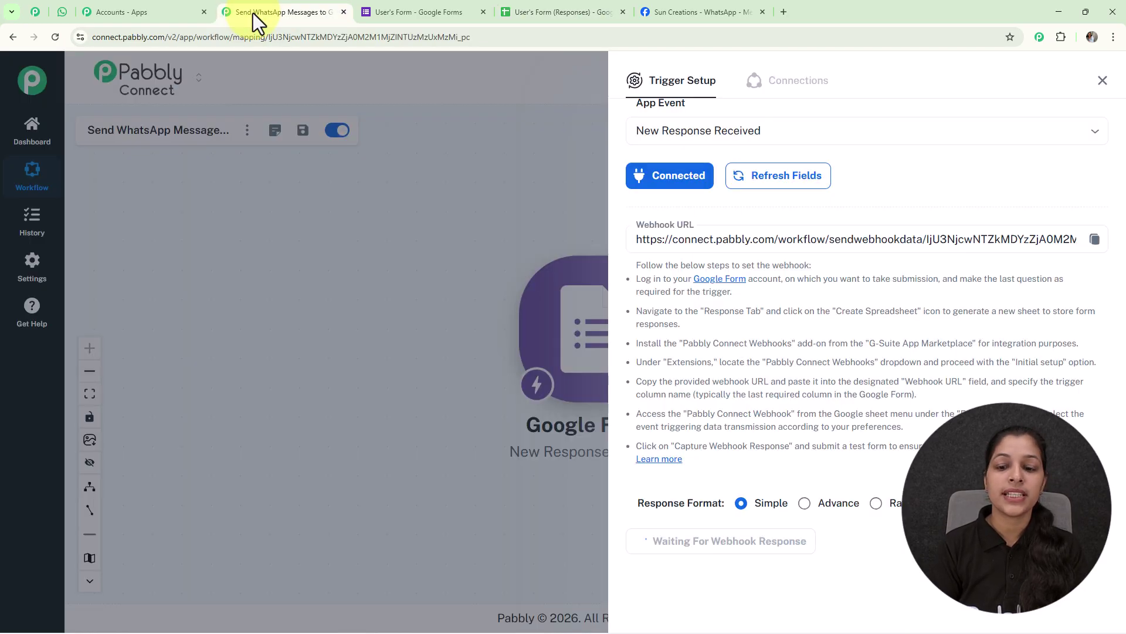
{"action": "left_click", "coordinate": [562, 17]}
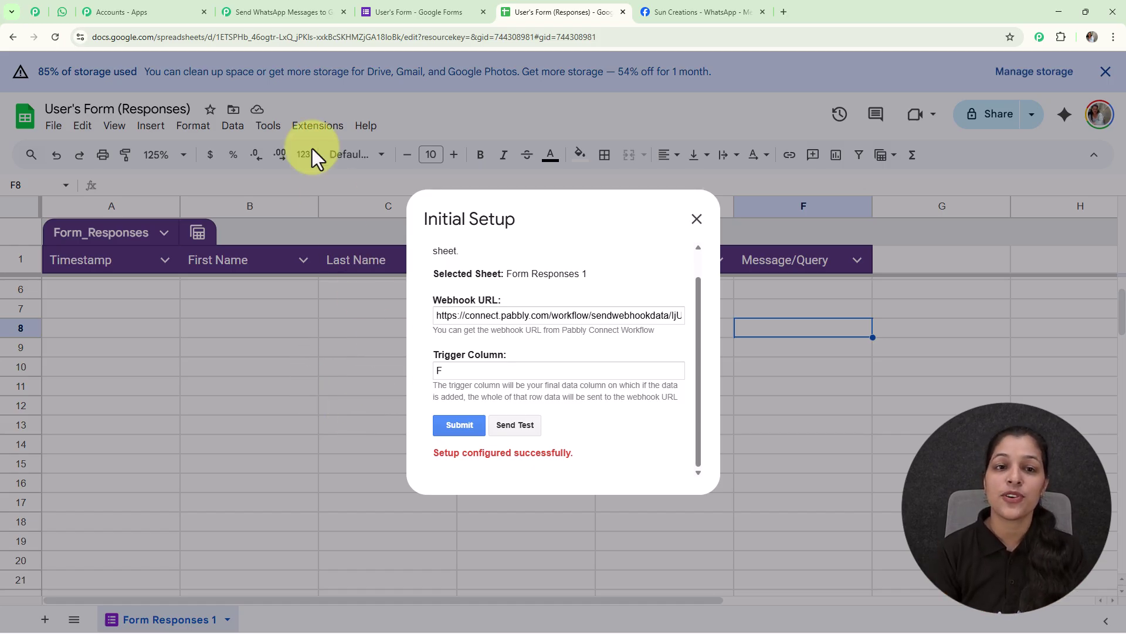
- Copy the User's Form responder link and load the live form in a new tab
{"action": "left_click", "coordinate": [434, 10]}
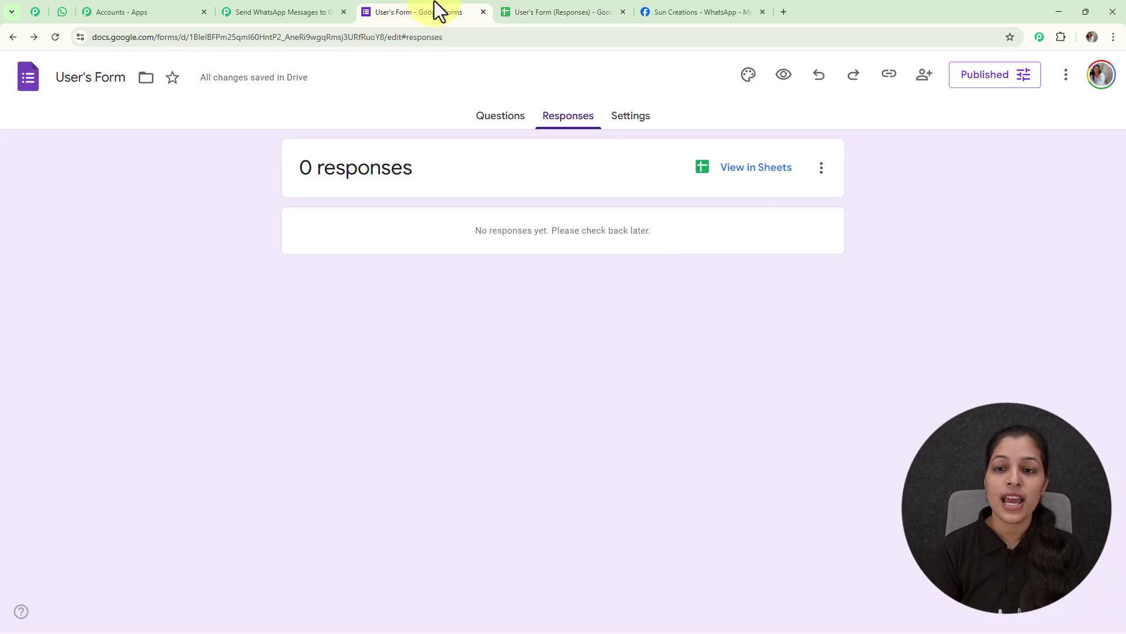
{"action": "left_click", "coordinate": [890, 83]}
{"action": "left_click", "coordinate": [1082, 169]}
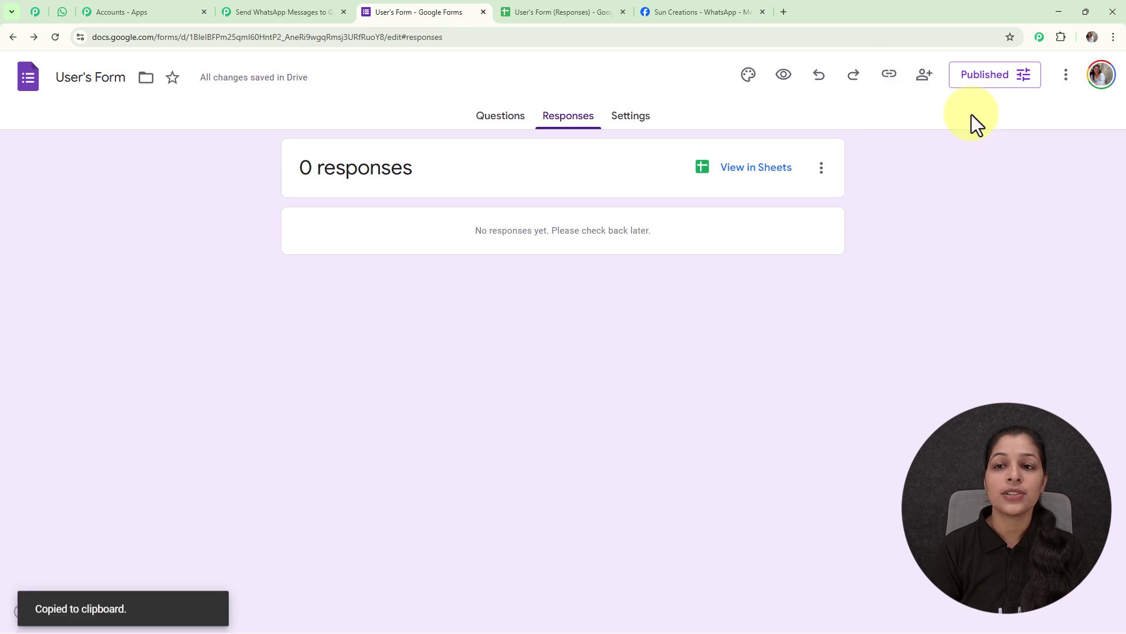
{"action": "left_click", "coordinate": [783, 11]}
{"action": "key", "text": "ctrl+v"}
{"action": "key", "text": "Return"}
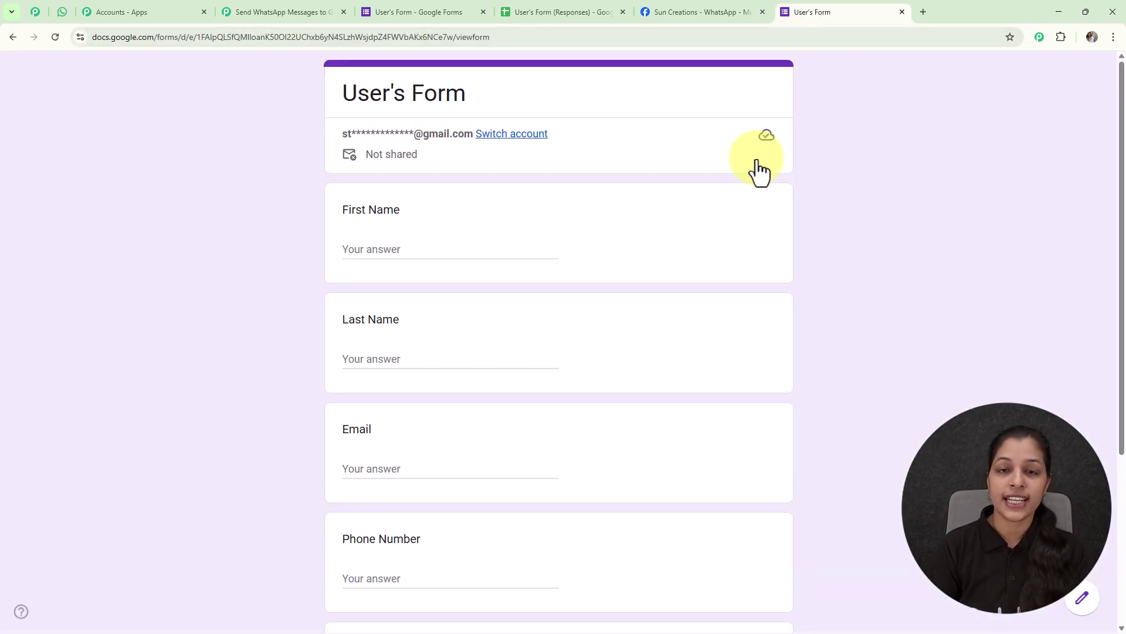
- Fill in the form's First Name answer and submit the test response
{"action": "scroll", "coordinate": [528, 144], "scroll_direction": "down", "scroll_amount": 3}
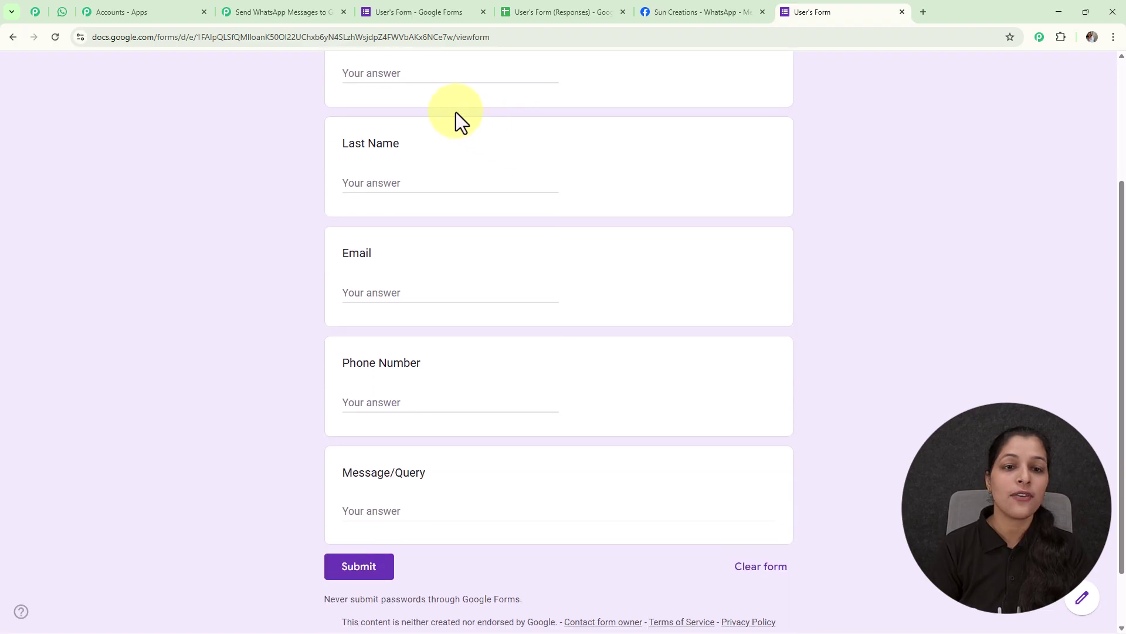
{"action": "scroll", "coordinate": [430, 146], "scroll_direction": "up", "scroll_amount": 2}
{"action": "left_click", "coordinate": [423, 191]}
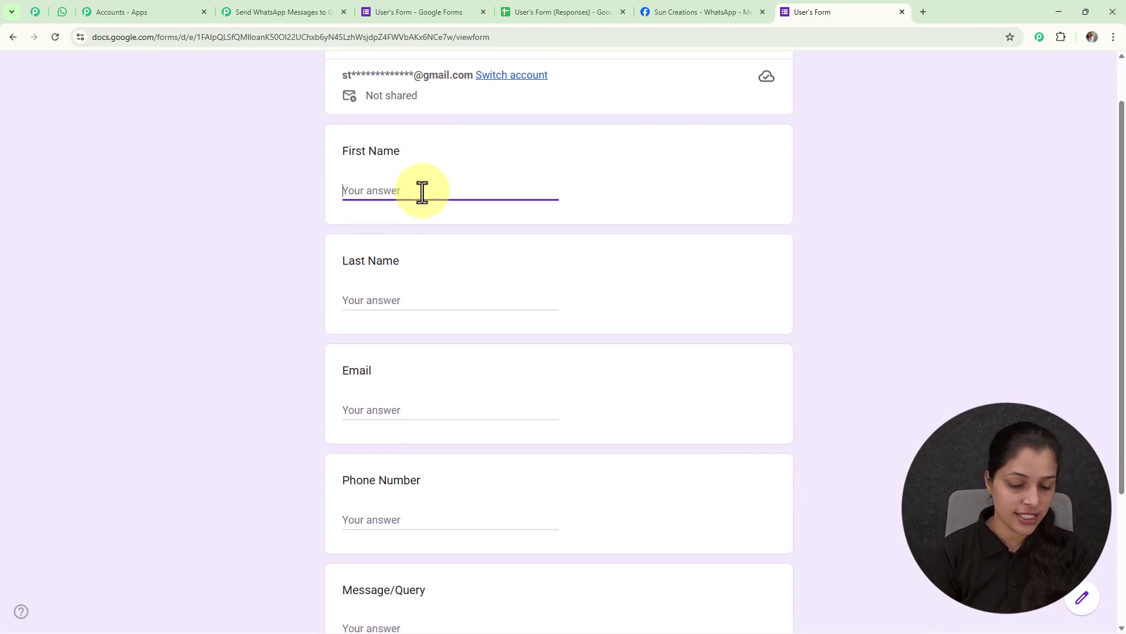
{"action": "type", "text": "Demo"}
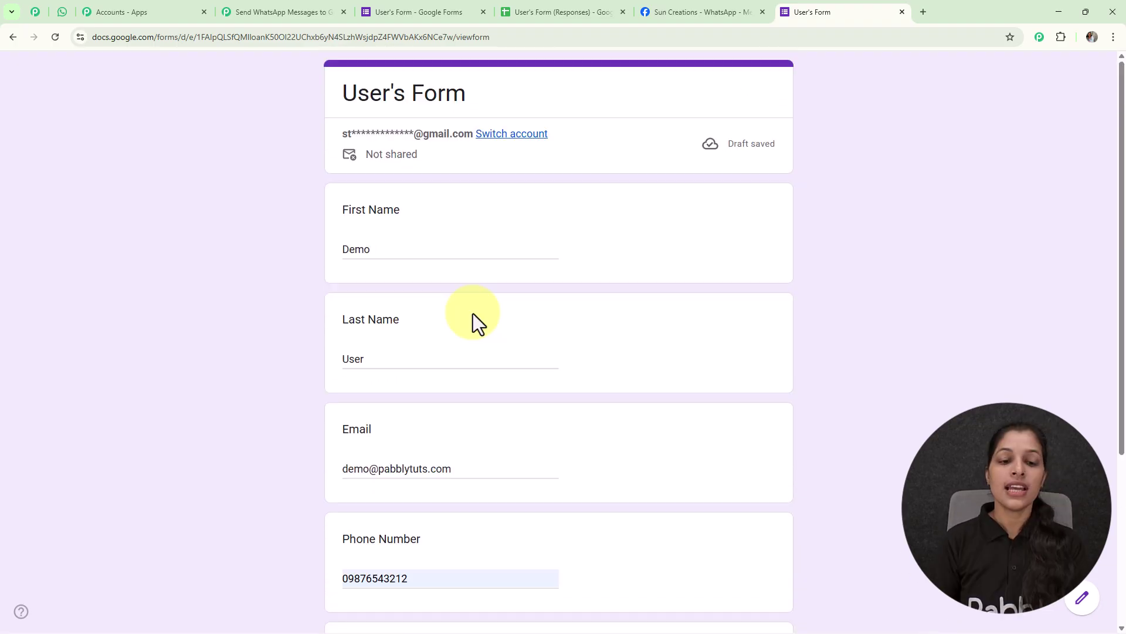
{"action": "scroll", "coordinate": [473, 317], "scroll_direction": "down", "scroll_amount": 1}
{"action": "scroll", "coordinate": [381, 387], "scroll_direction": "down", "scroll_amount": 1}
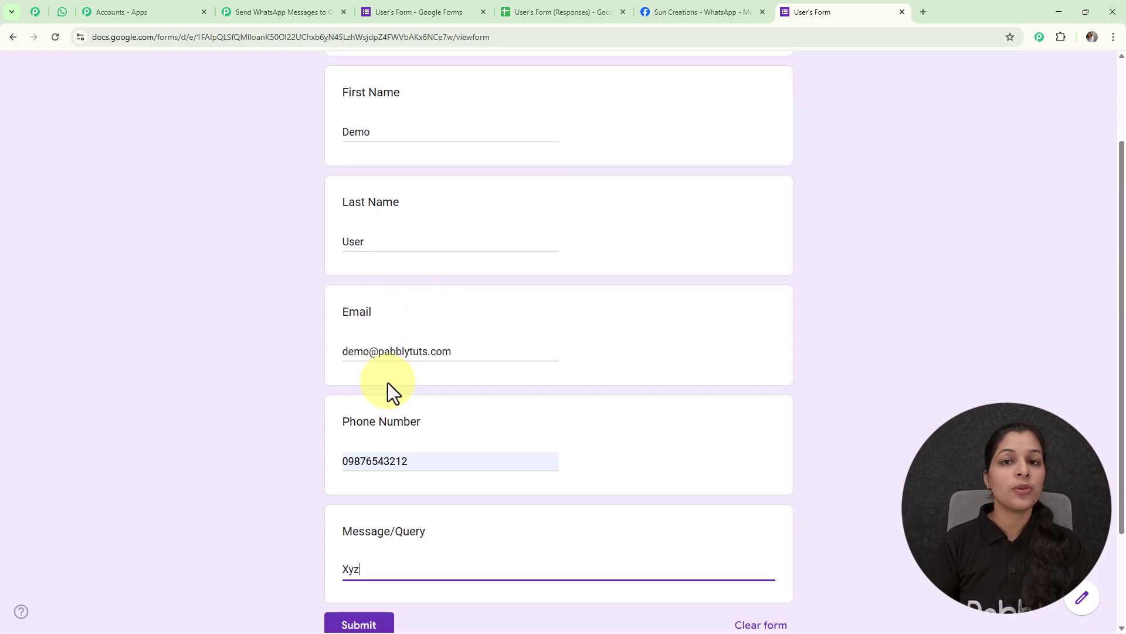
{"action": "scroll", "coordinate": [390, 390], "scroll_direction": "down", "scroll_amount": 2}
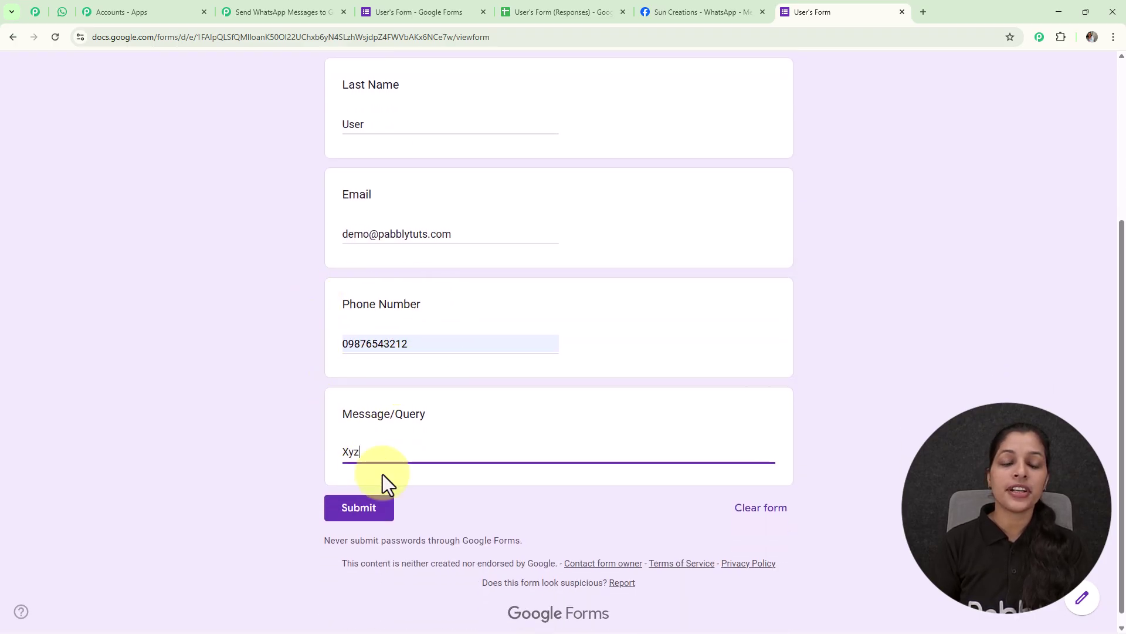
{"action": "left_click", "coordinate": [359, 510]}
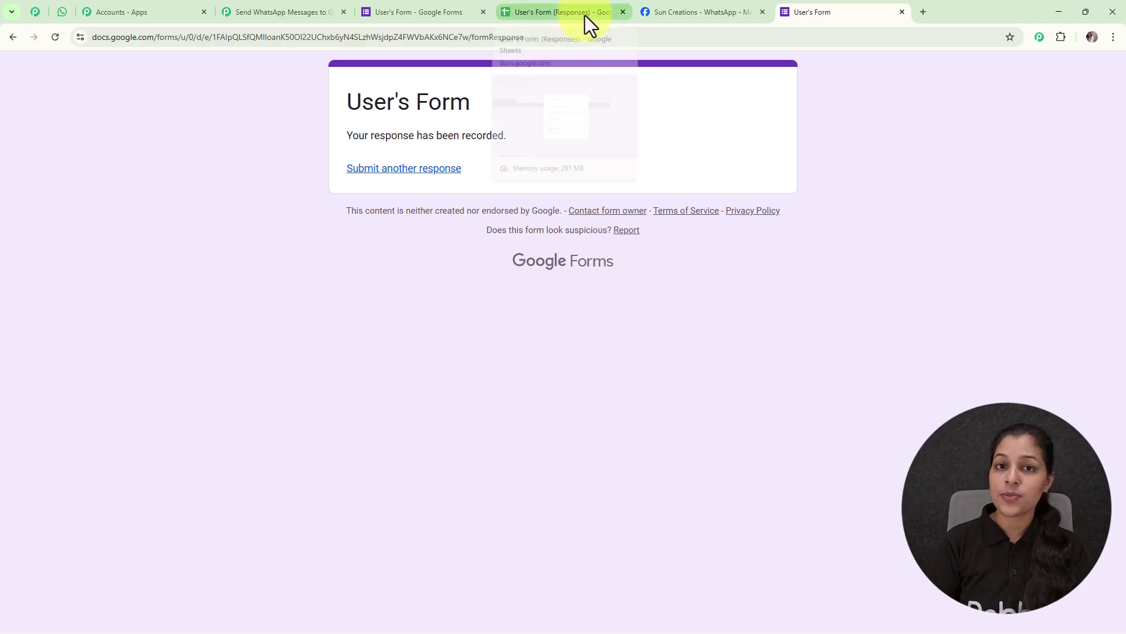
- Return to the User's Form (Responses) sheet and check the new row-2 response
{"action": "left_click", "coordinate": [530, 9]}
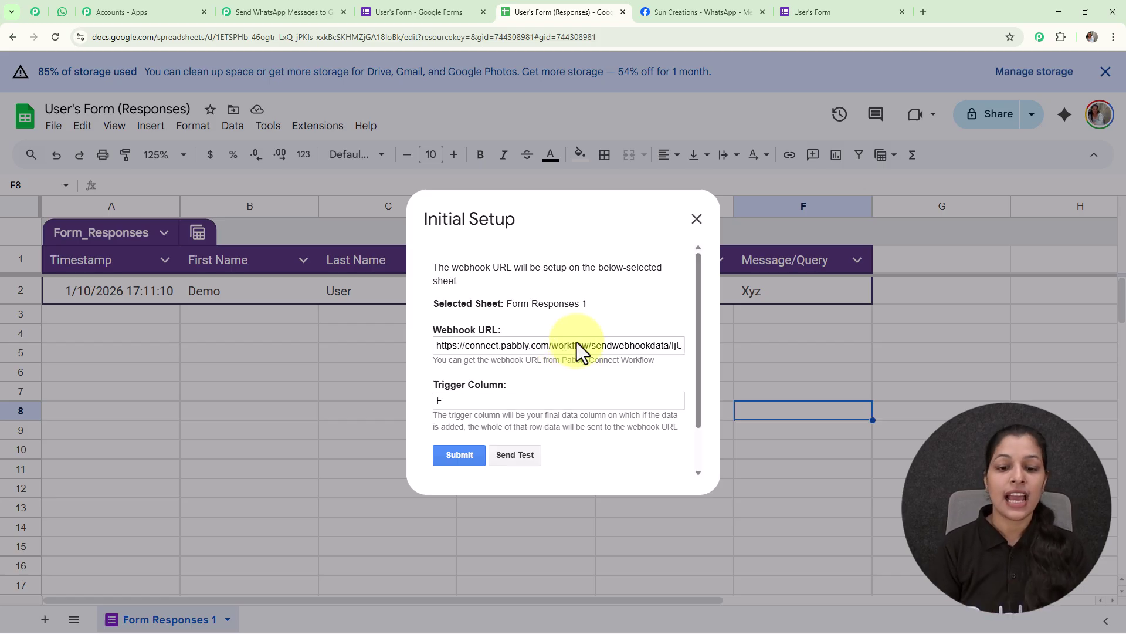
{"action": "scroll", "coordinate": [576, 343], "scroll_direction": "down", "scroll_amount": 1}
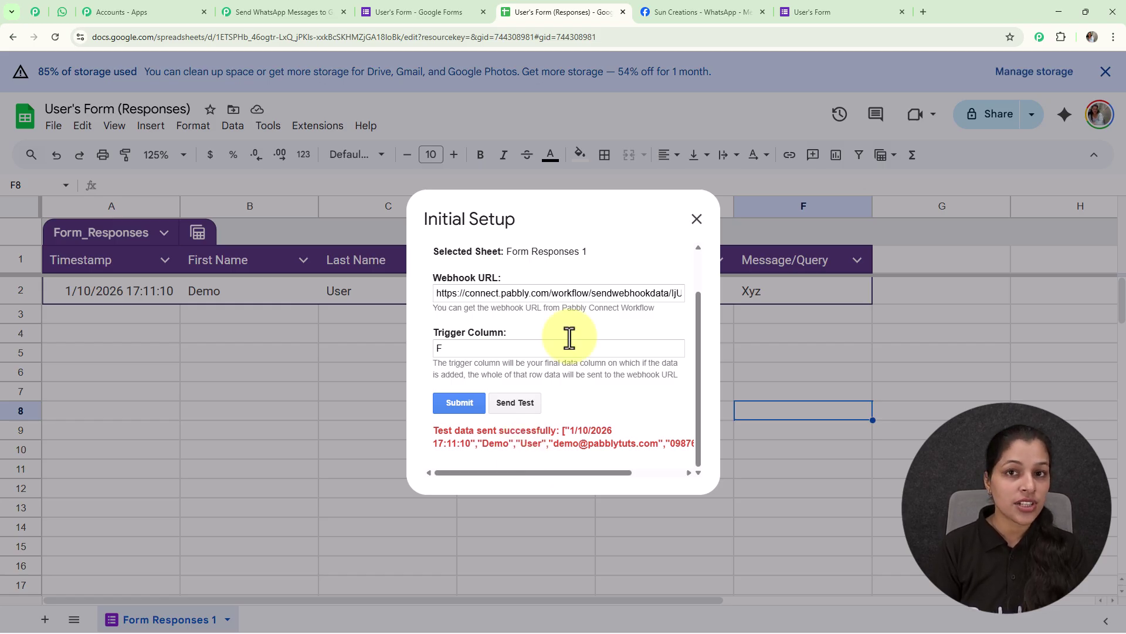
- Scroll Pabbly's Trigger Setup panel to review the captured row-2 test response
{"action": "left_click", "coordinate": [285, 13]}
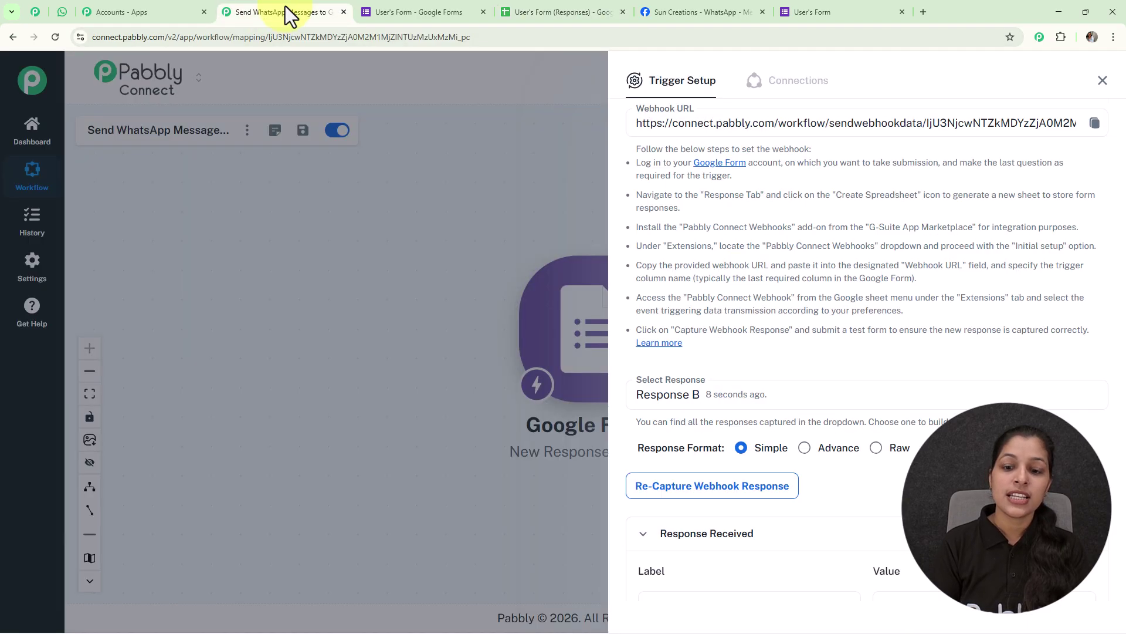
{"action": "scroll", "coordinate": [803, 305], "scroll_direction": "down", "scroll_amount": 5}
{"action": "scroll", "coordinate": [803, 305], "scroll_direction": "down", "scroll_amount": 2}
{"action": "scroll", "coordinate": [803, 305], "scroll_direction": "up", "scroll_amount": 2}
{"action": "scroll", "coordinate": [803, 305], "scroll_direction": "down", "scroll_amount": 2}
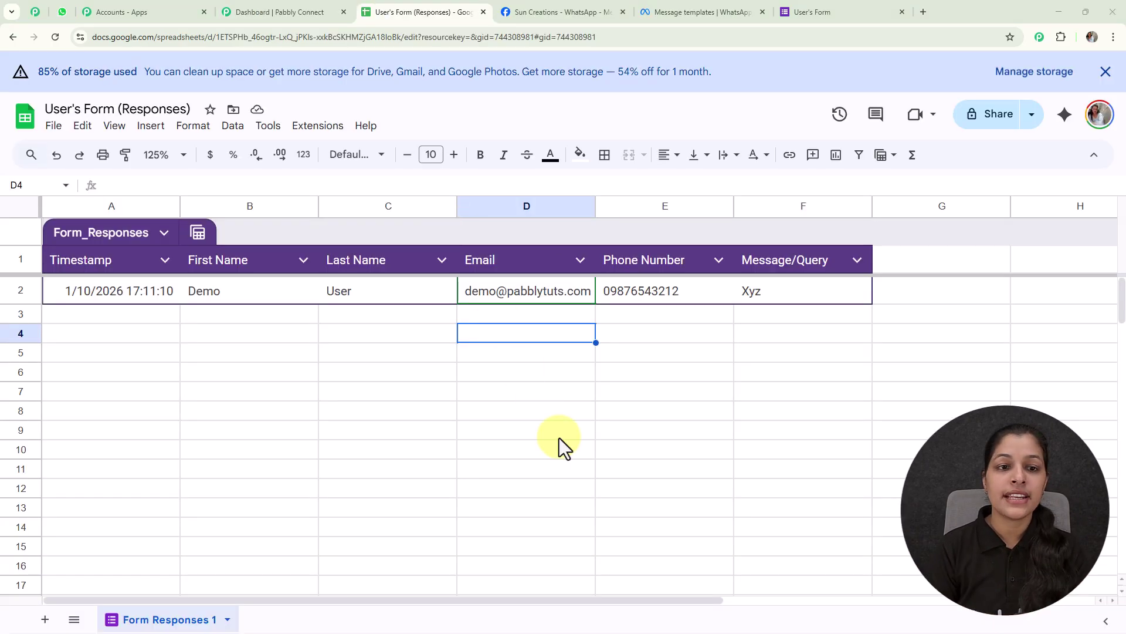
- Enable Send On Event under Extensions > Pabbly Connect Webhooks and confirm it is checked
{"action": "left_click", "coordinate": [332, 130]}
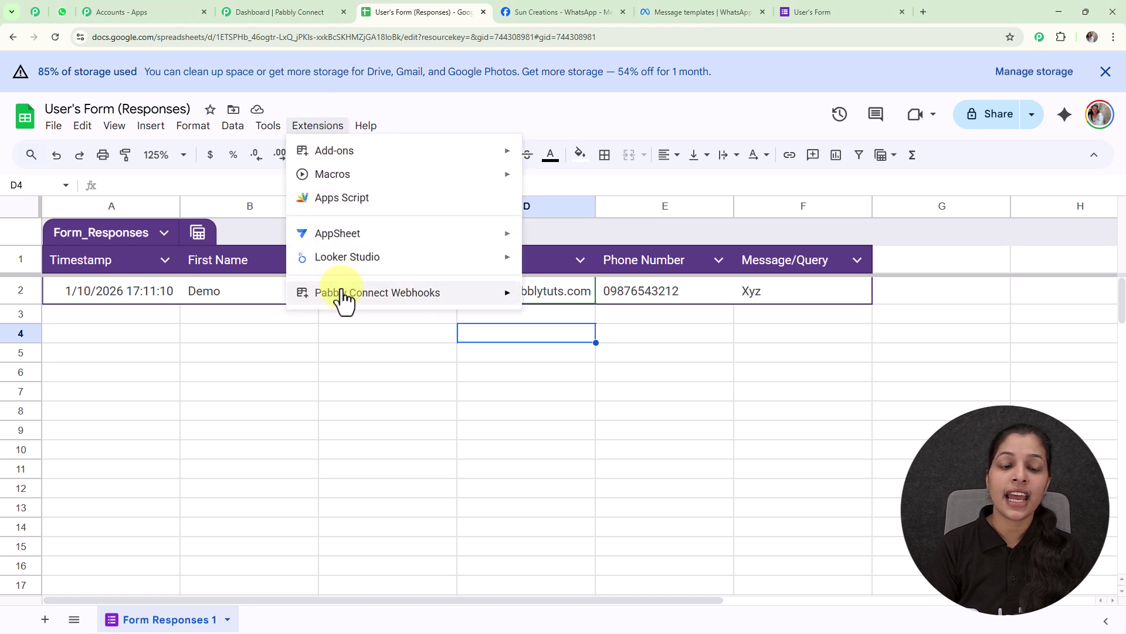
{"action": "mouse_move", "coordinate": [345, 299]}
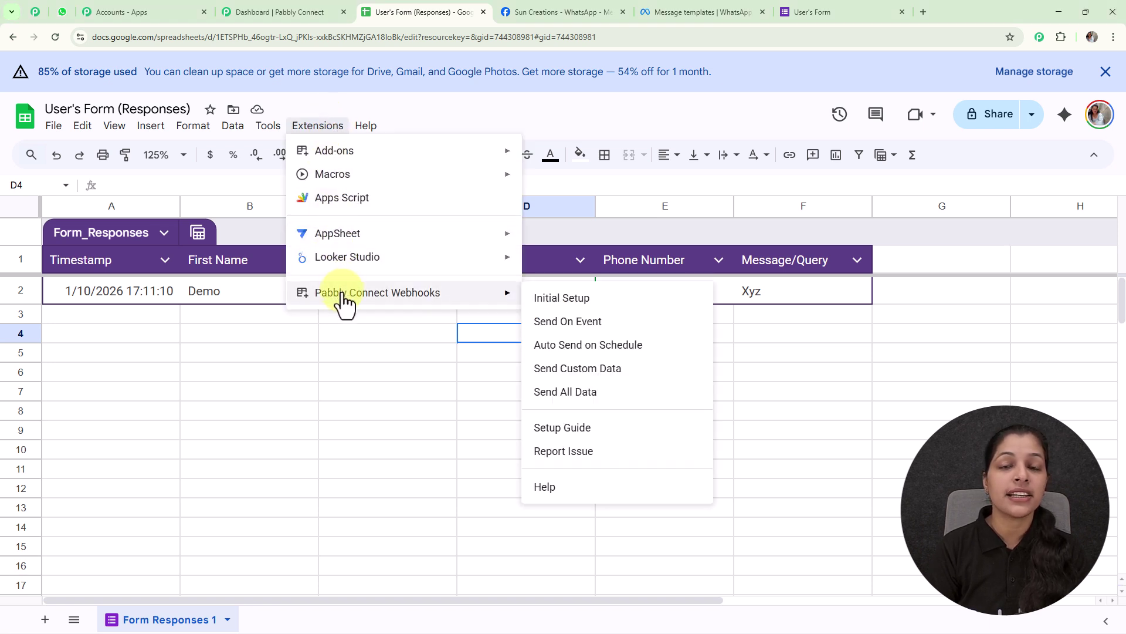
{"action": "left_click", "coordinate": [584, 337]}
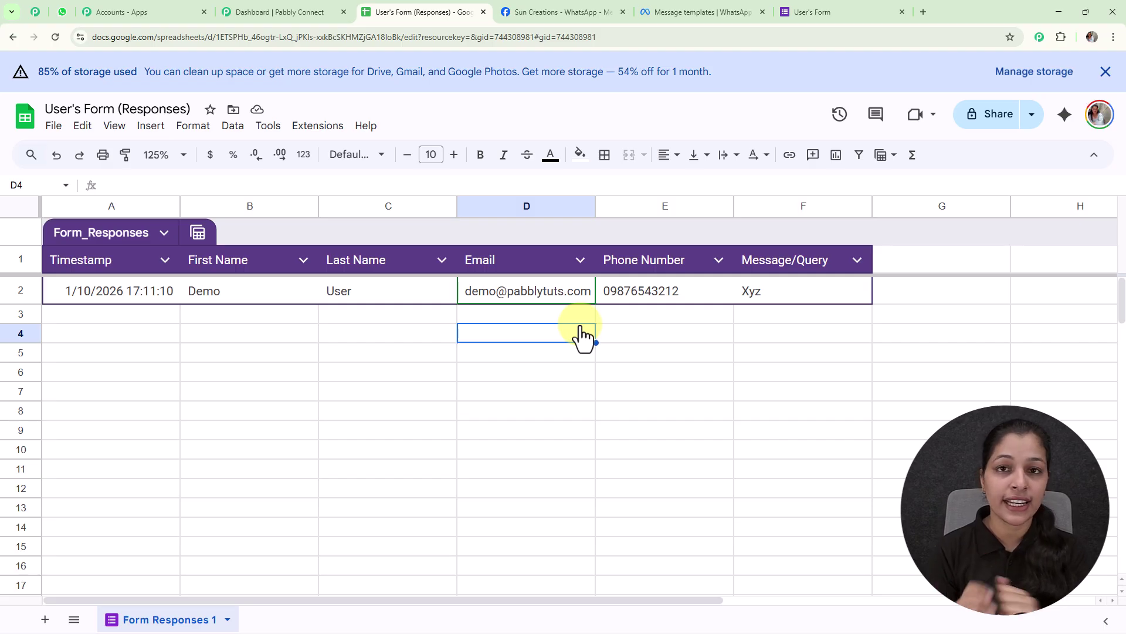
{"action": "left_click", "coordinate": [320, 127]}
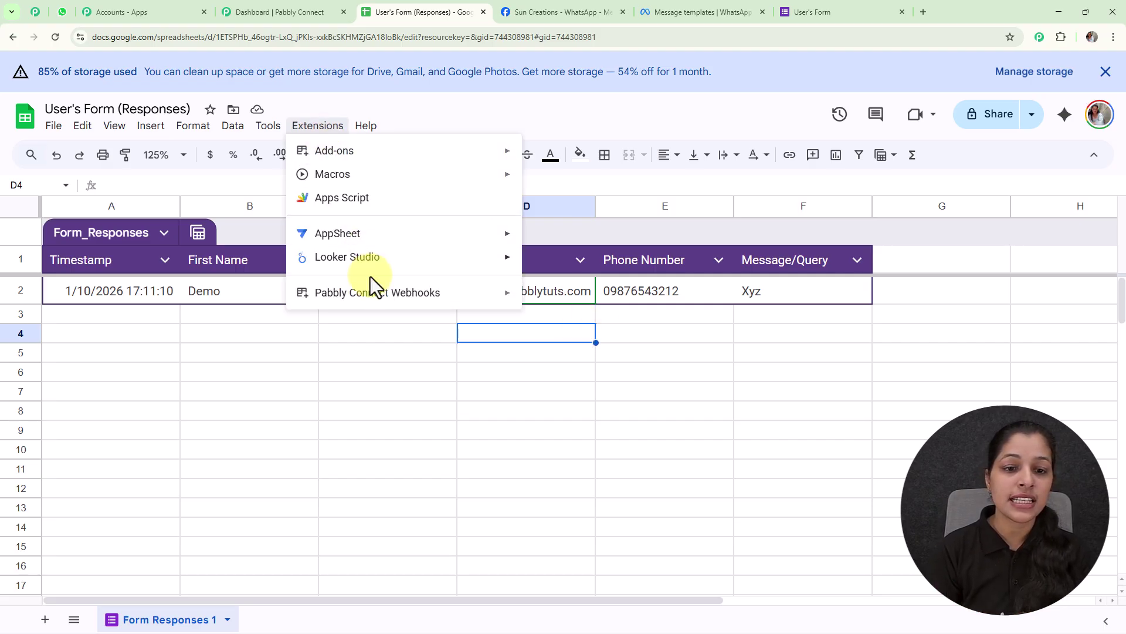
{"action": "mouse_move", "coordinate": [378, 300]}
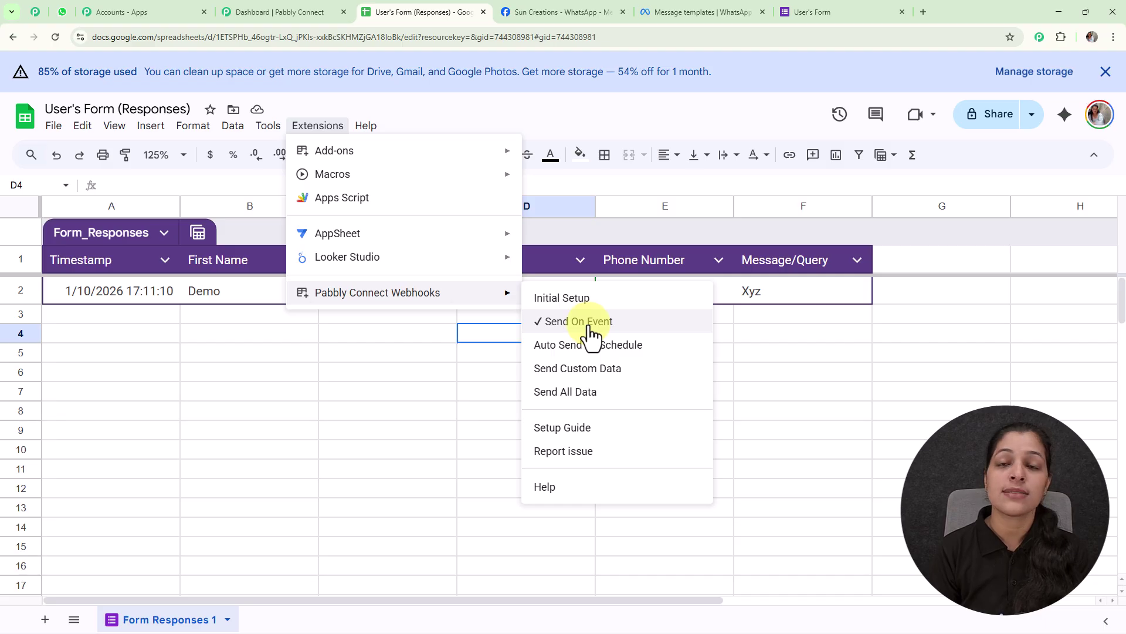
{"action": "left_click", "coordinate": [845, 392]}
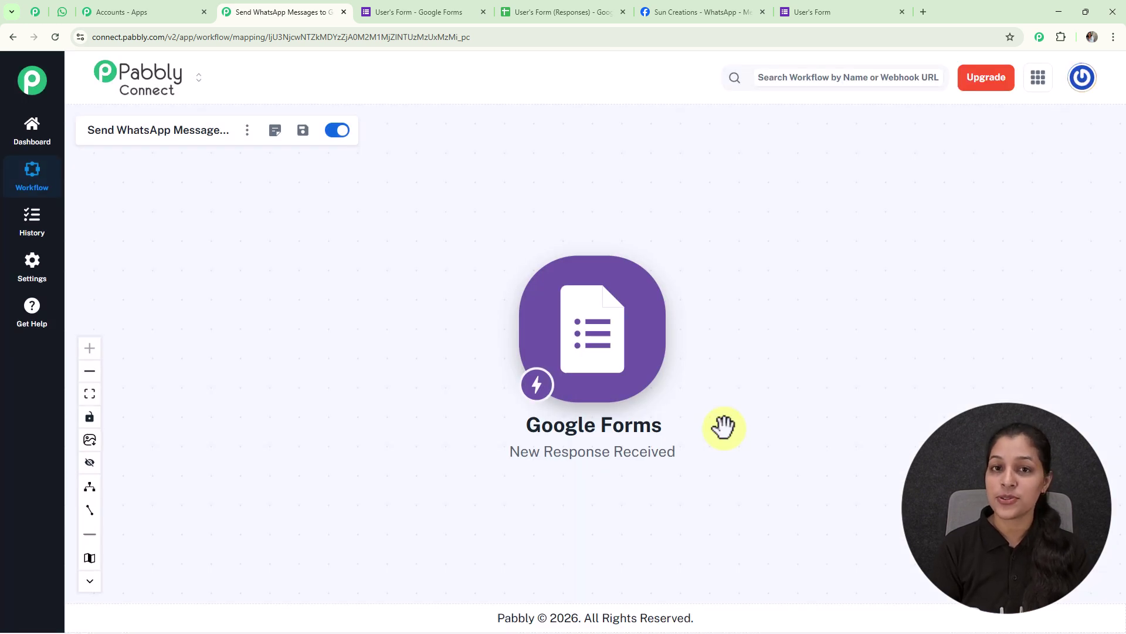
- Add a WhatsApp Cloud API action with the Send Template Message (New) event and start connecting
{"action": "mouse_move", "coordinate": [622, 337]}
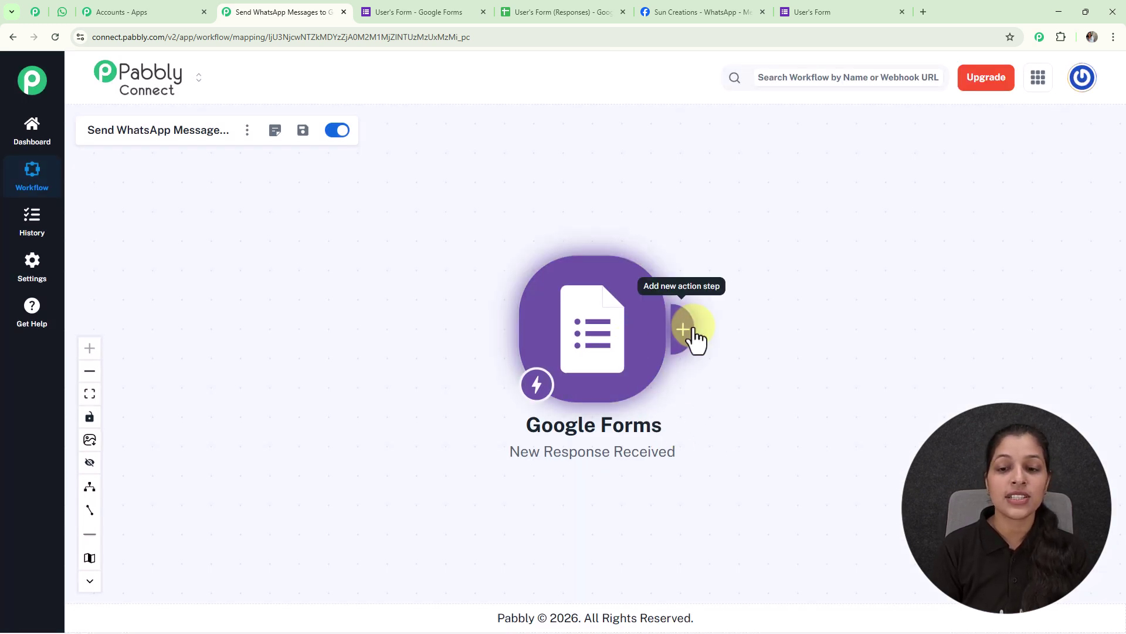
{"action": "left_click", "coordinate": [672, 339]}
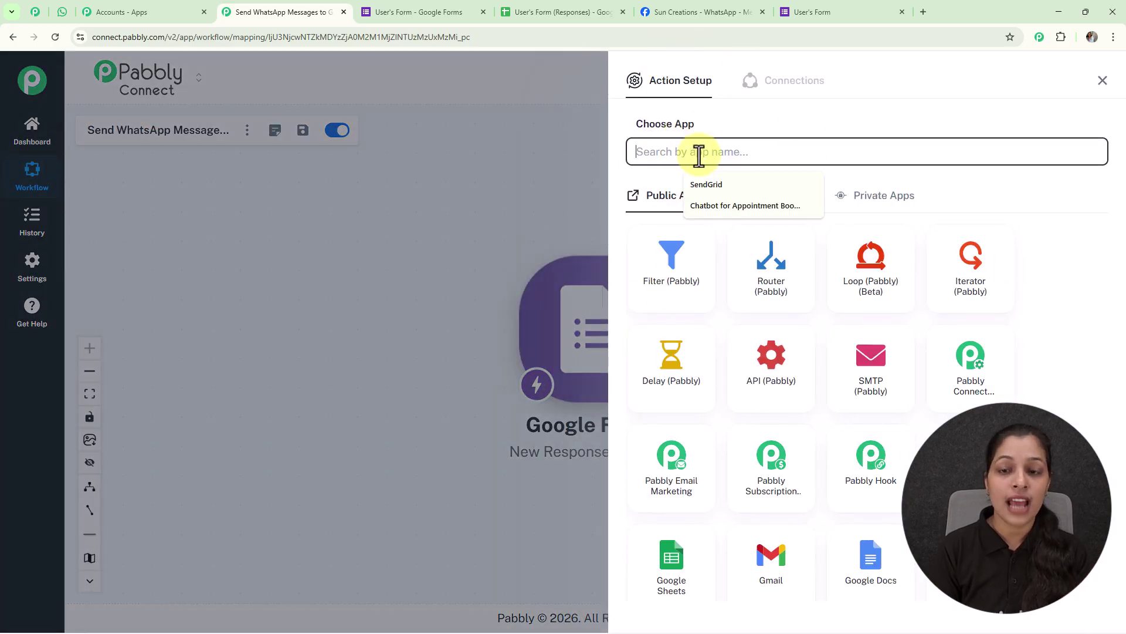
{"action": "type", "text": "WhatsApp"}
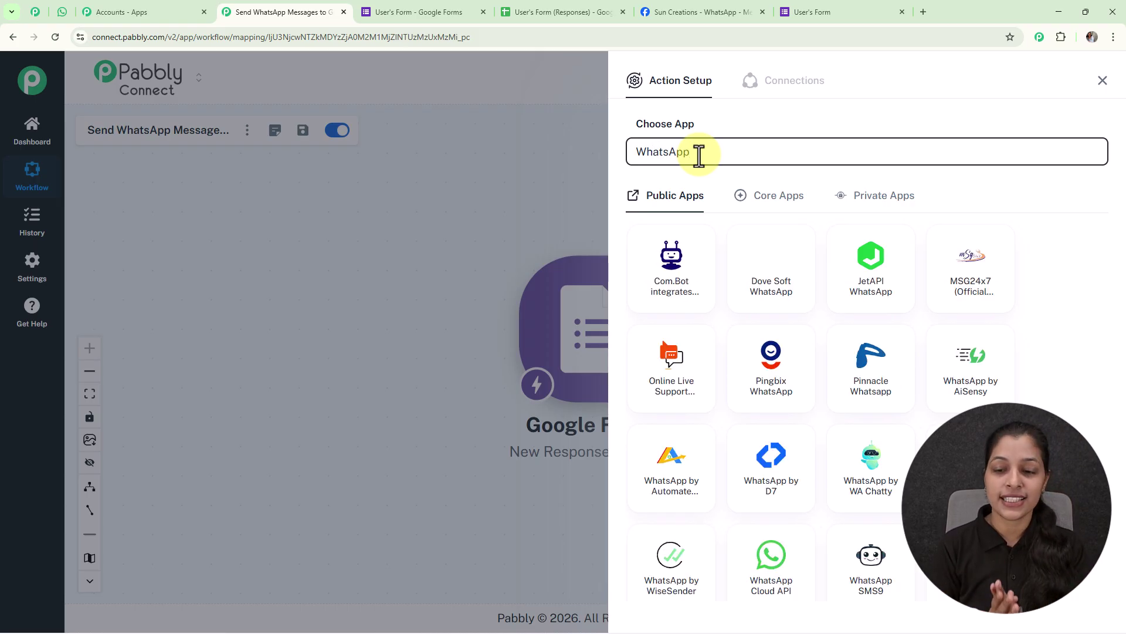
{"action": "left_click", "coordinate": [756, 560]}
{"action": "left_click", "coordinate": [882, 213]}
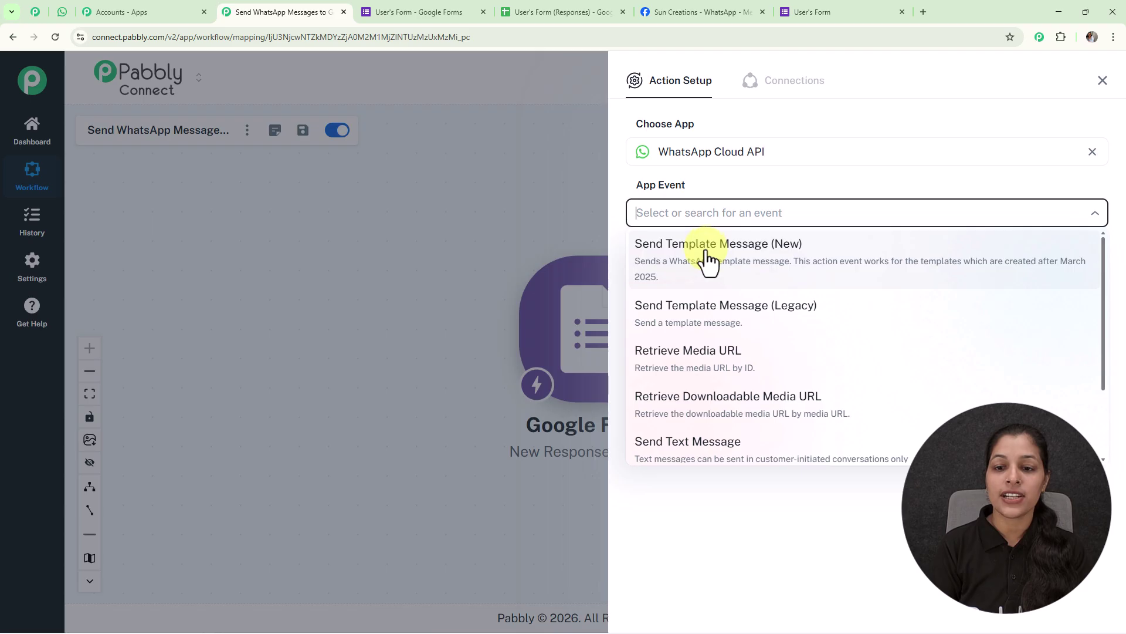
{"action": "left_click", "coordinate": [708, 259]}
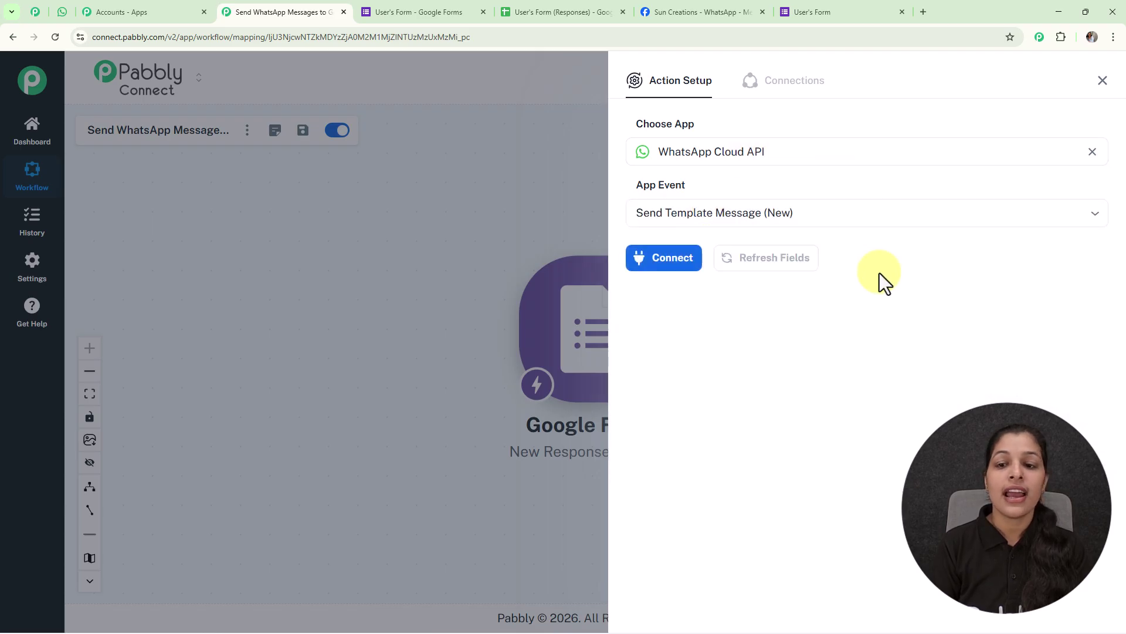
{"action": "left_click", "coordinate": [640, 261]}
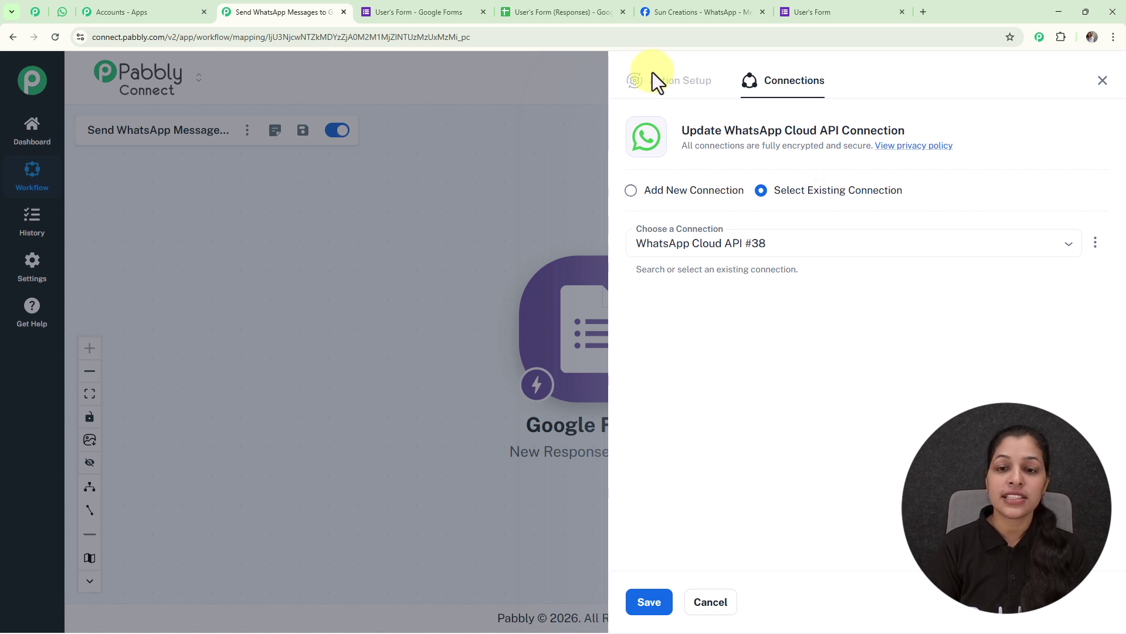
- Choose Add New Connection for WhatsApp Cloud API and open the token's Learn more guide
{"action": "left_click", "coordinate": [629, 188]}
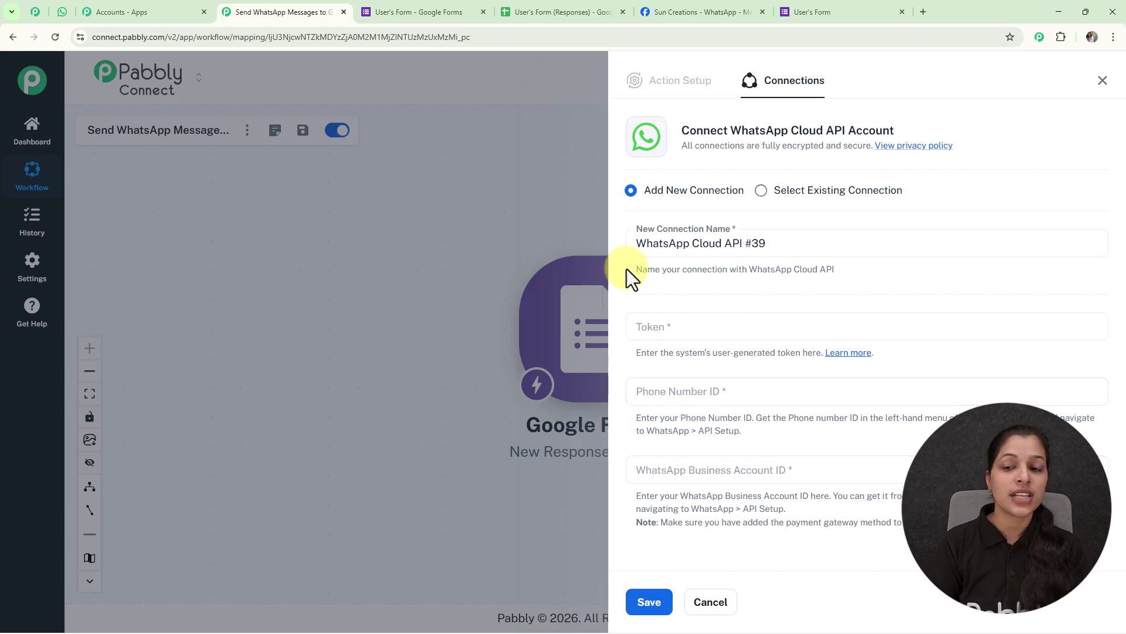
{"action": "left_click", "coordinate": [840, 354]}
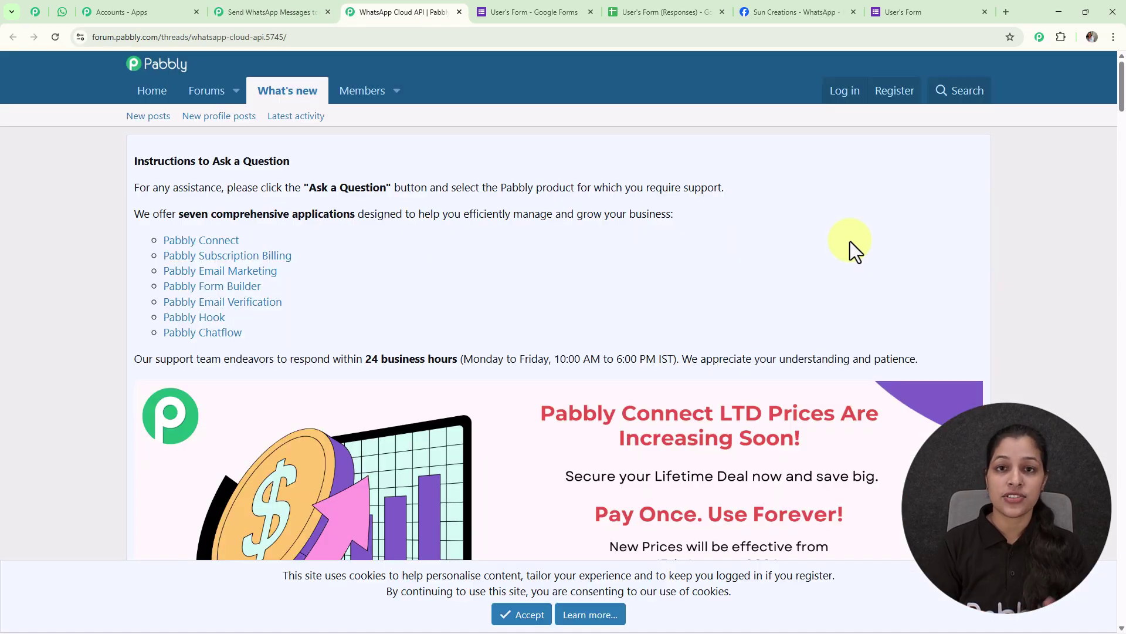
- Read through the Pabbly Forum WhatsApp Cloud API thread, then switch to Meta's API Setup page
{"action": "scroll", "coordinate": [850, 241], "scroll_direction": "down", "scroll_amount": 12}
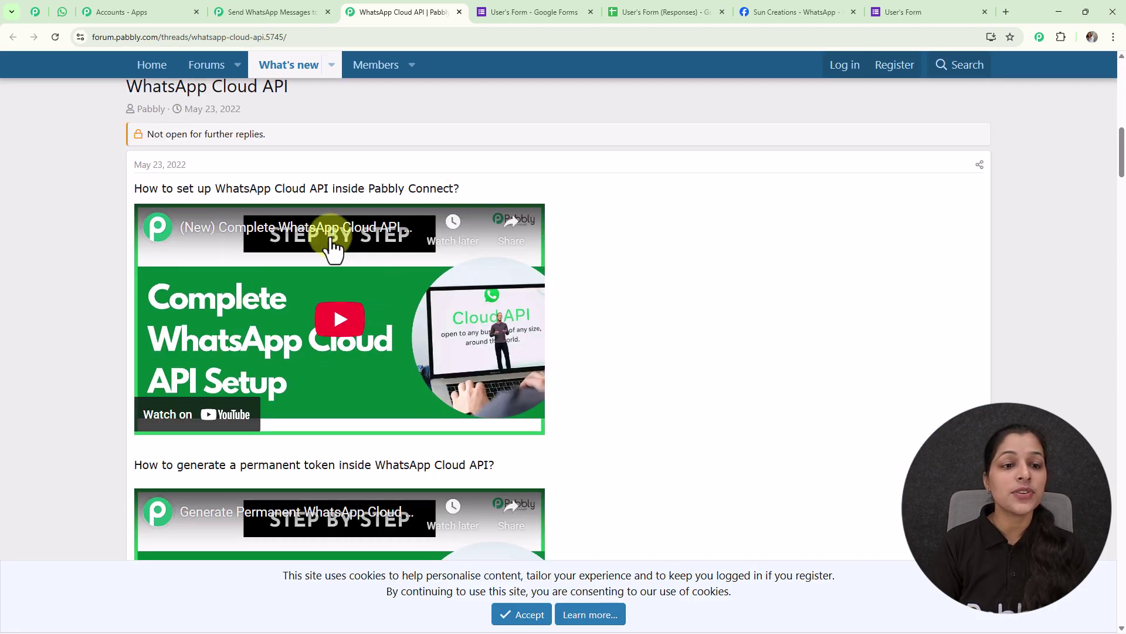
{"action": "scroll", "coordinate": [660, 272], "scroll_direction": "down", "scroll_amount": 2}
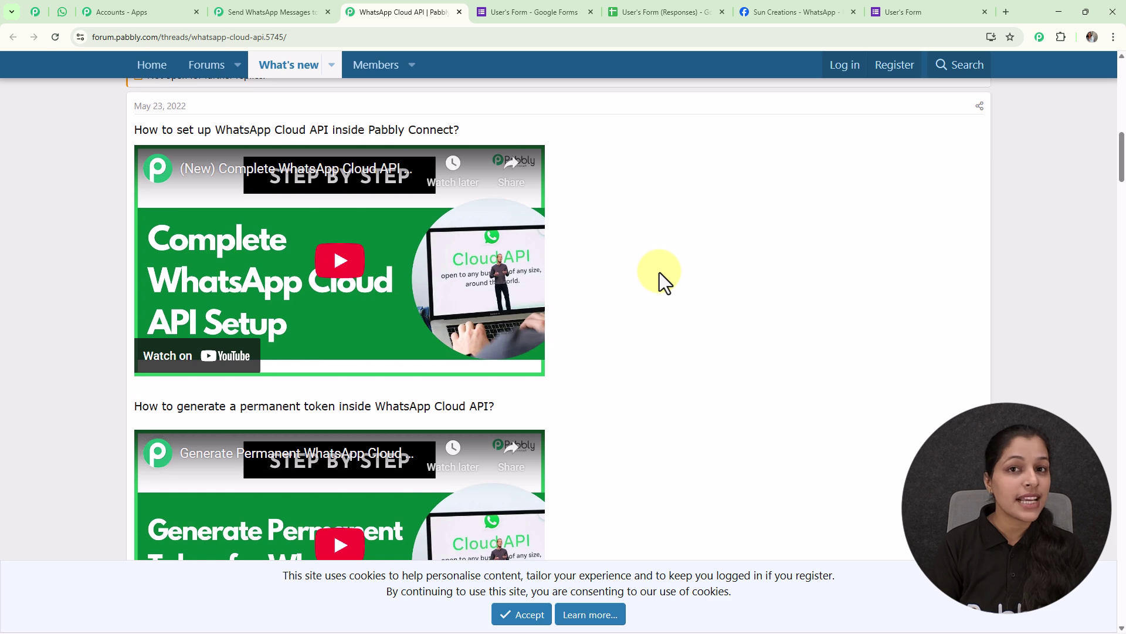
{"action": "scroll", "coordinate": [660, 272], "scroll_direction": "down", "scroll_amount": 2}
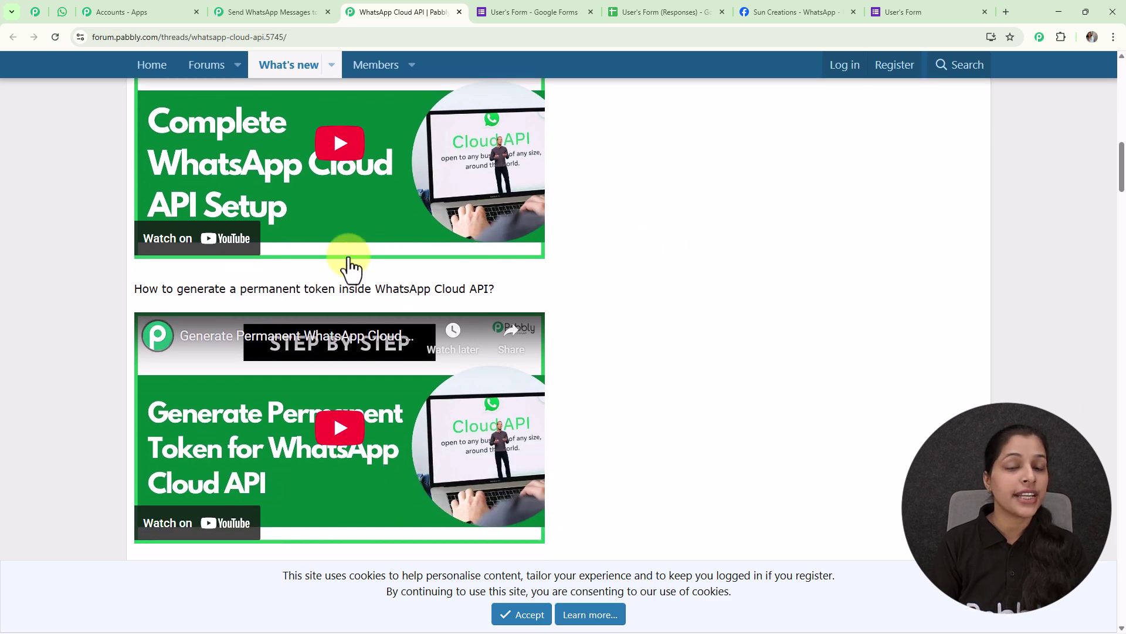
{"action": "scroll", "coordinate": [604, 279], "scroll_direction": "down", "scroll_amount": 10}
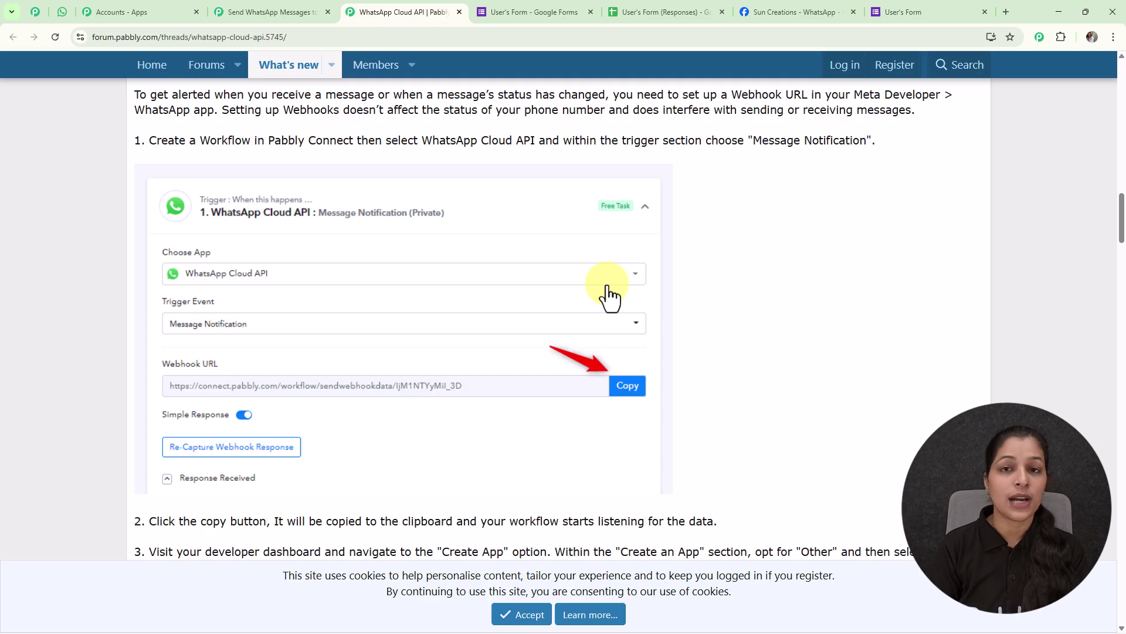
{"action": "left_click", "coordinate": [789, 5]}
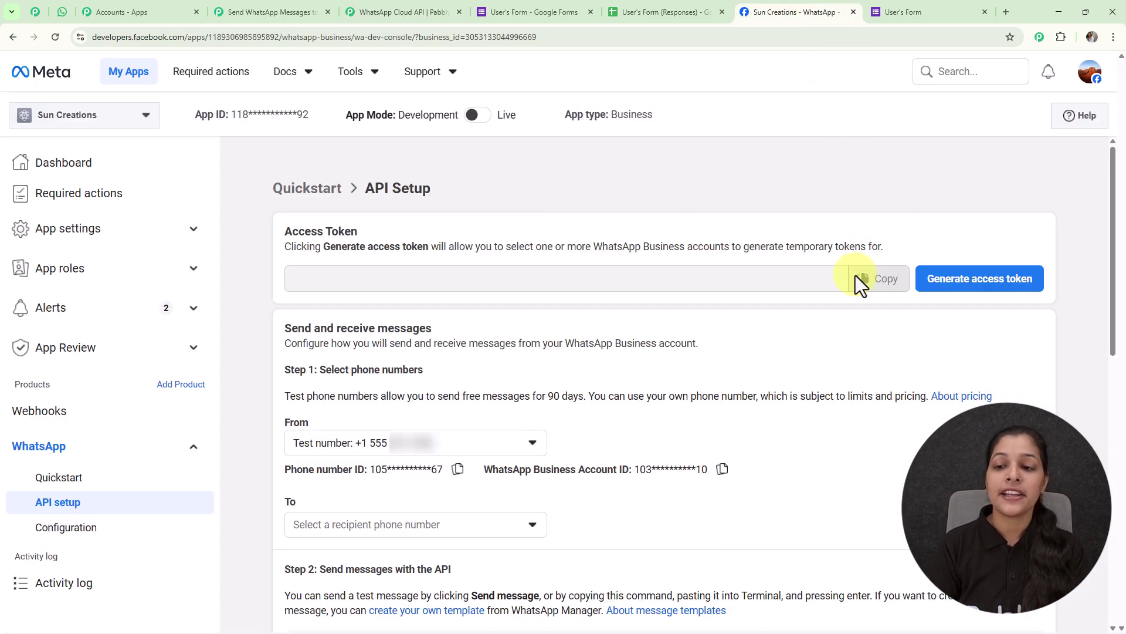
- Generate and copy a temporary Meta access token after reconnecting the business account
{"action": "left_click", "coordinate": [942, 284]}
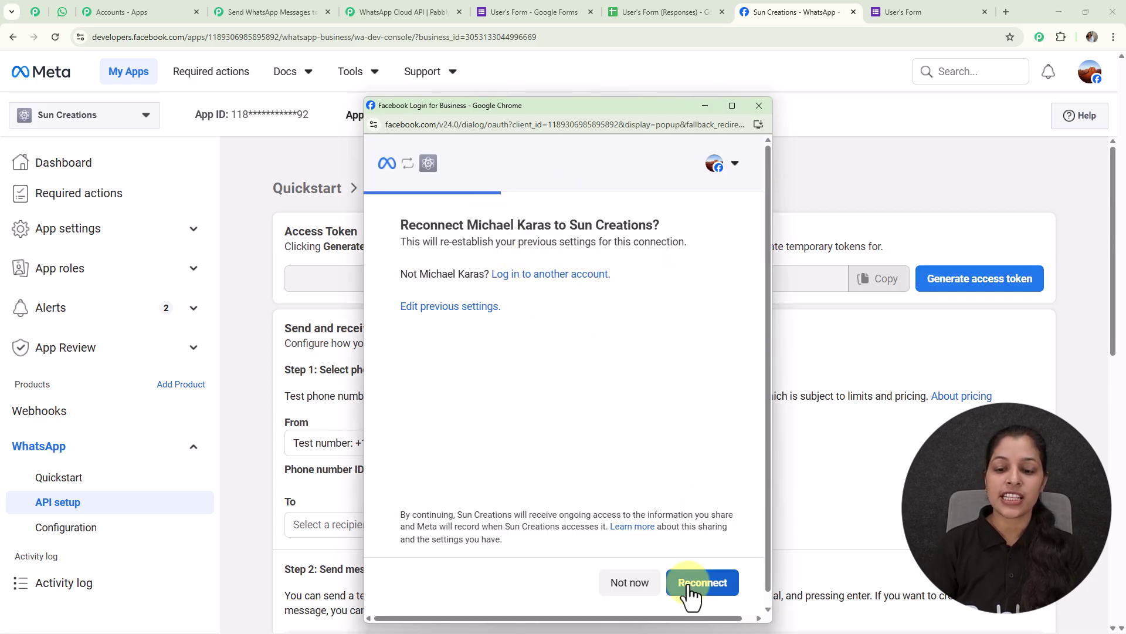
{"action": "left_click", "coordinate": [694, 584]}
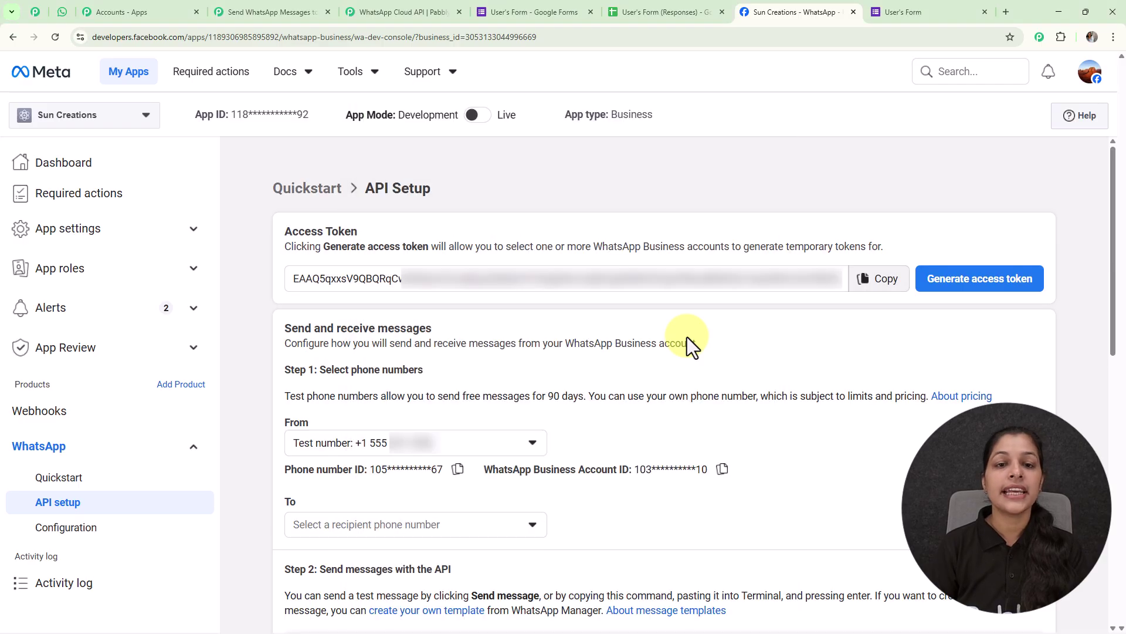
{"action": "left_click", "coordinate": [867, 286]}
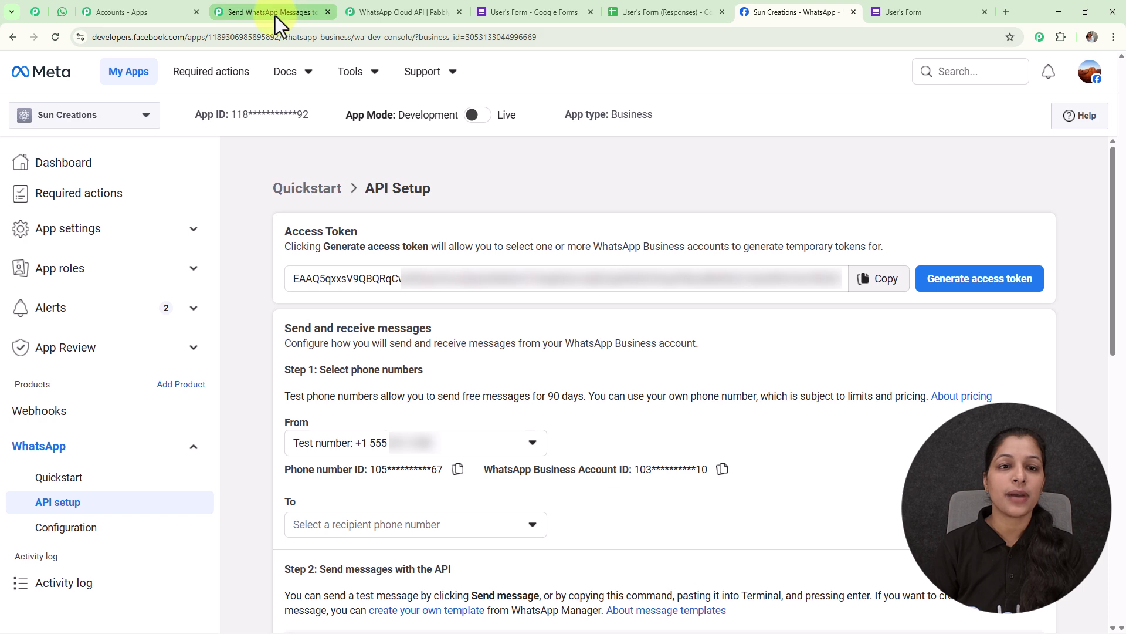
{"action": "left_click", "coordinate": [275, 13]}
{"action": "left_click", "coordinate": [740, 337]}
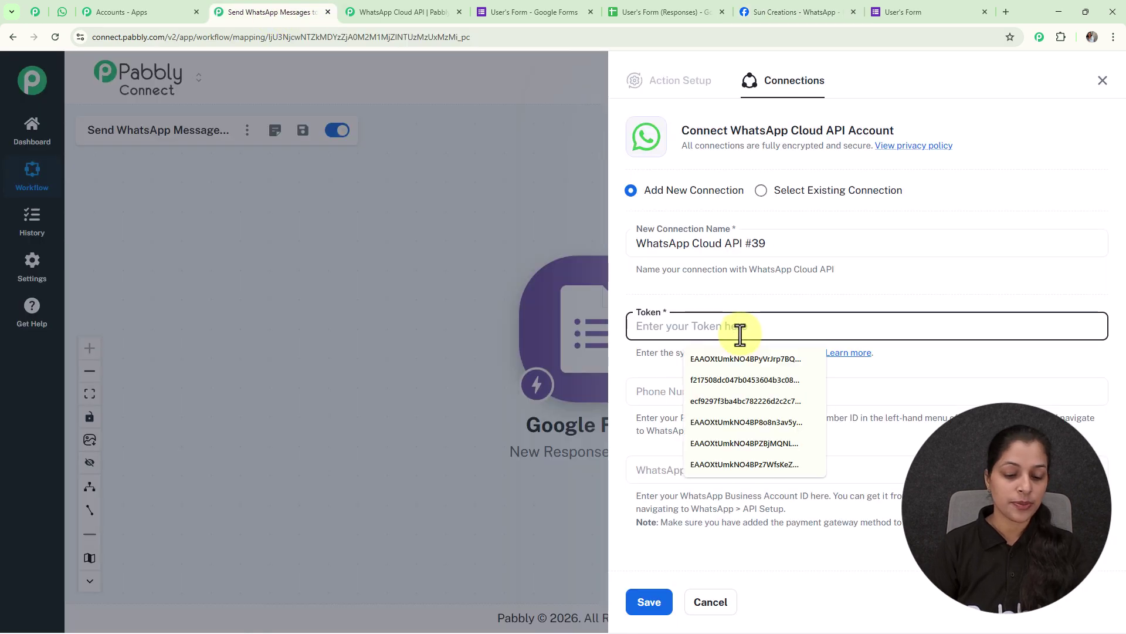
- Paste the access token and fill in the test number's Phone Number ID from Meta
{"action": "key", "text": "ctrl+v"}
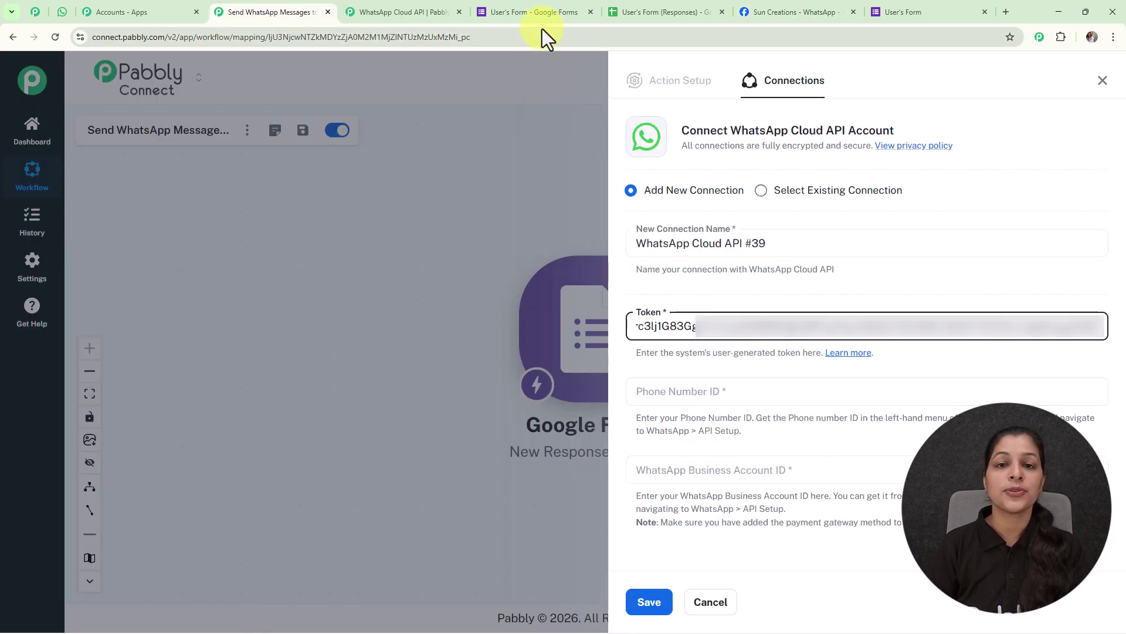
{"action": "left_click", "coordinate": [762, 20]}
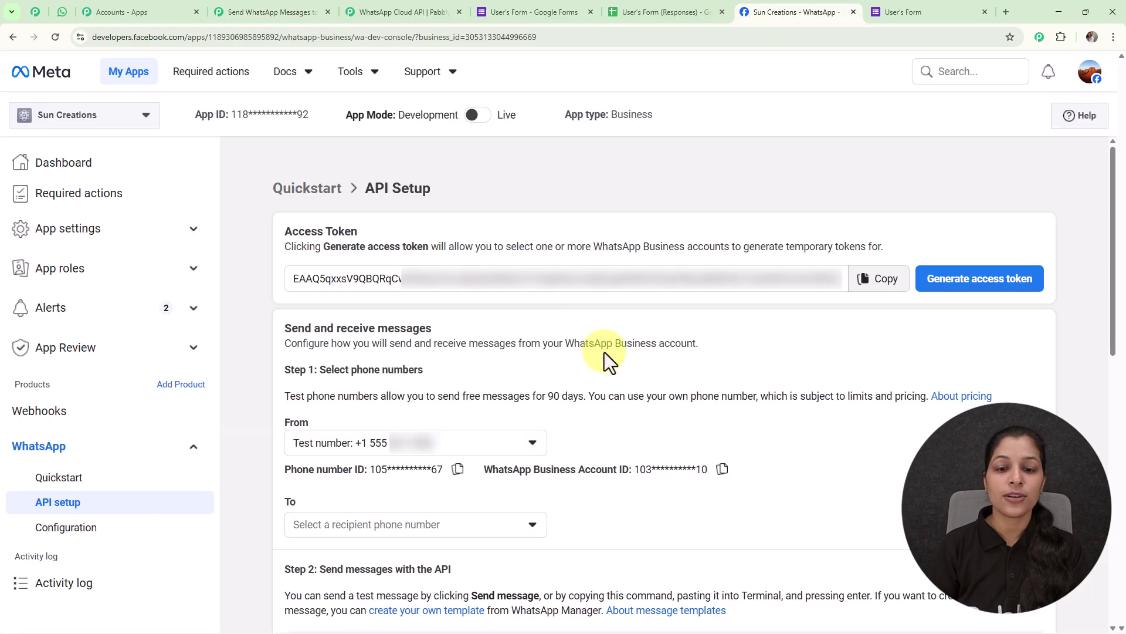
{"action": "scroll", "coordinate": [608, 352], "scroll_direction": "down", "scroll_amount": 3}
{"action": "left_click", "coordinate": [449, 354]}
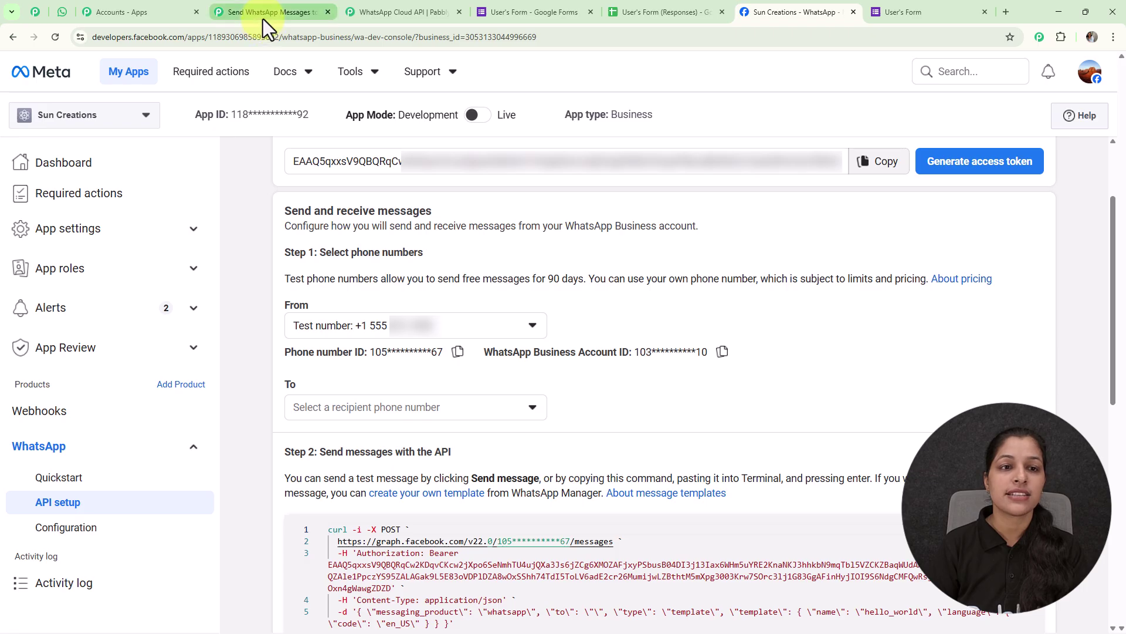
{"action": "left_click", "coordinate": [263, 17]}
{"action": "left_click", "coordinate": [719, 387]}
{"action": "left_click", "coordinate": [719, 424]}
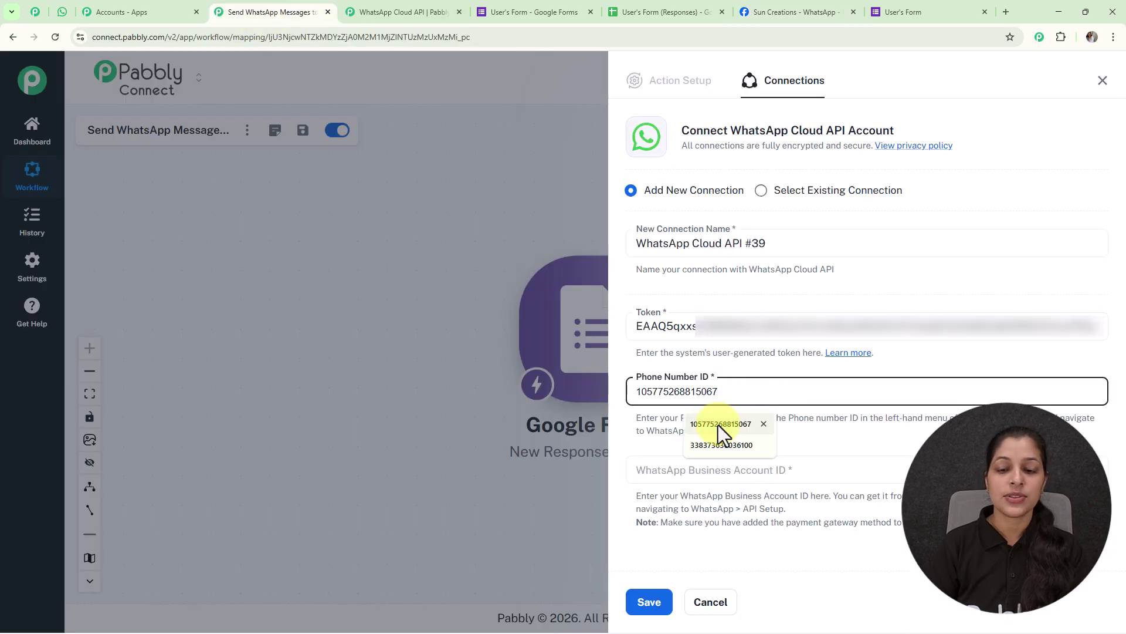
{"action": "left_click", "coordinate": [718, 424]}
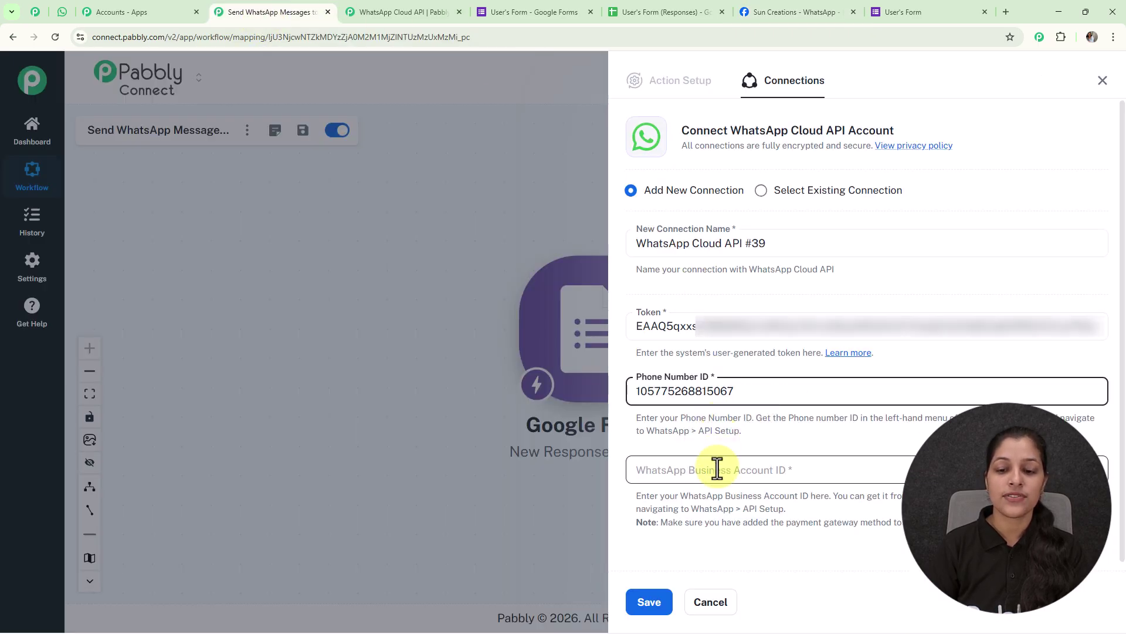
- Paste the WhatsApp Business Account ID from Meta and save connection #39
{"action": "left_click", "coordinate": [717, 469]}
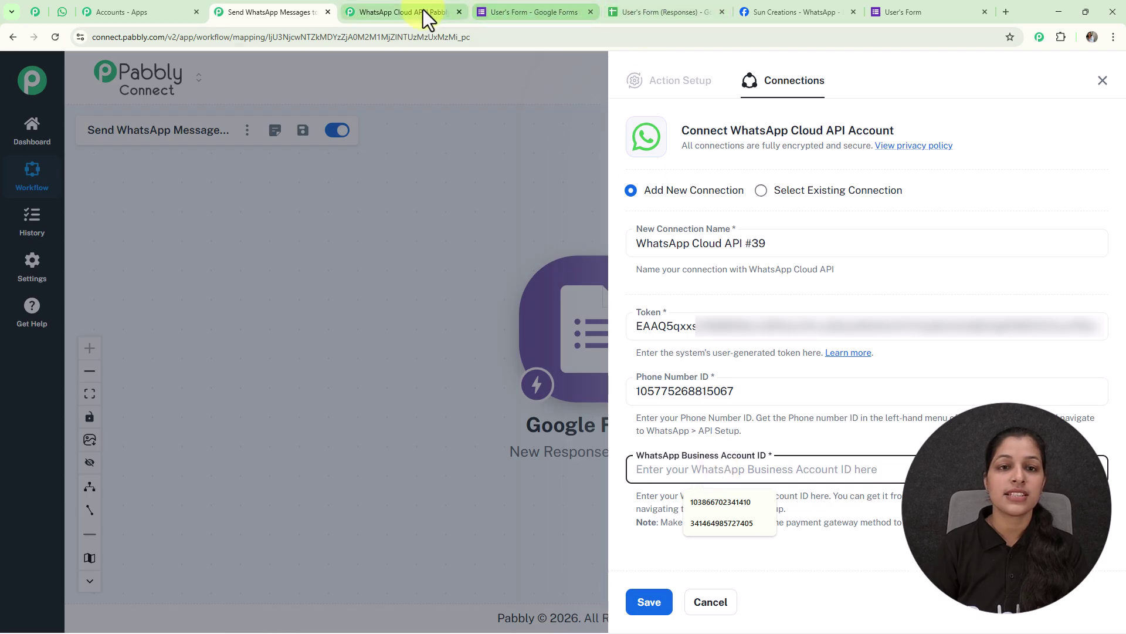
{"action": "left_click", "coordinate": [776, 12]}
{"action": "left_click", "coordinate": [721, 353]}
{"action": "left_click", "coordinate": [258, 13]}
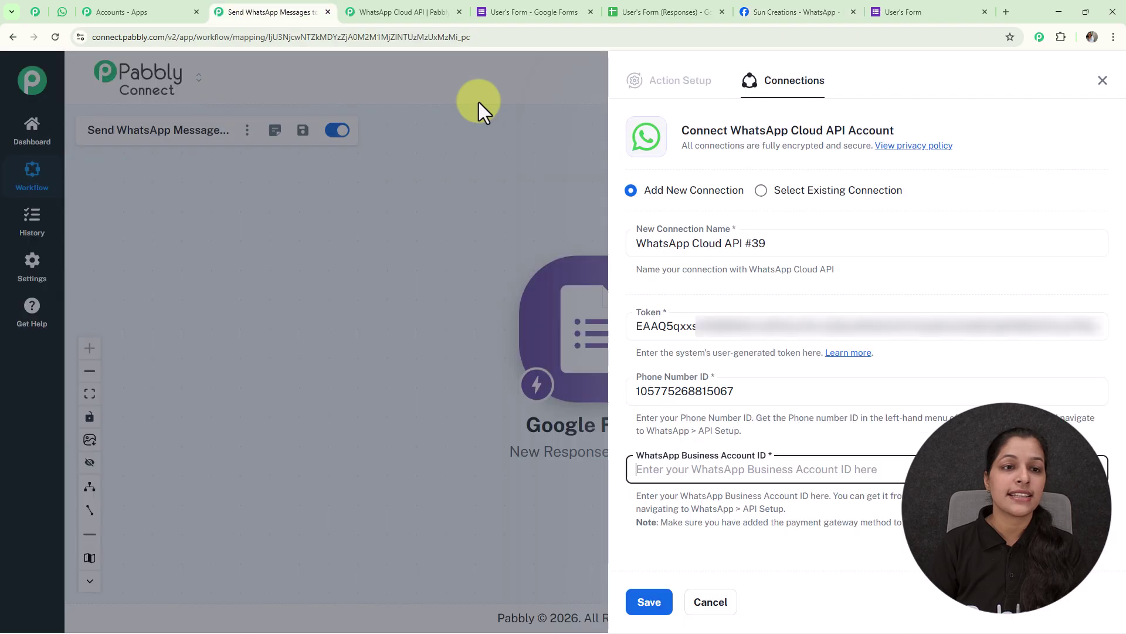
{"action": "left_click", "coordinate": [698, 472]}
{"action": "key", "text": "ctrl+v"}
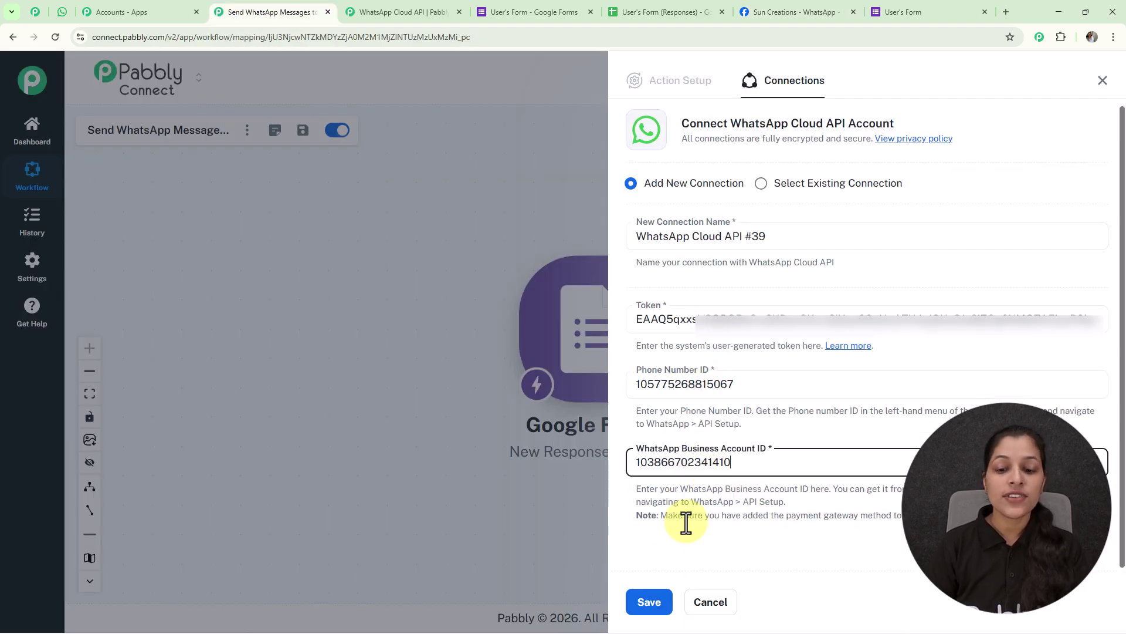
{"action": "left_click", "coordinate": [649, 602]}
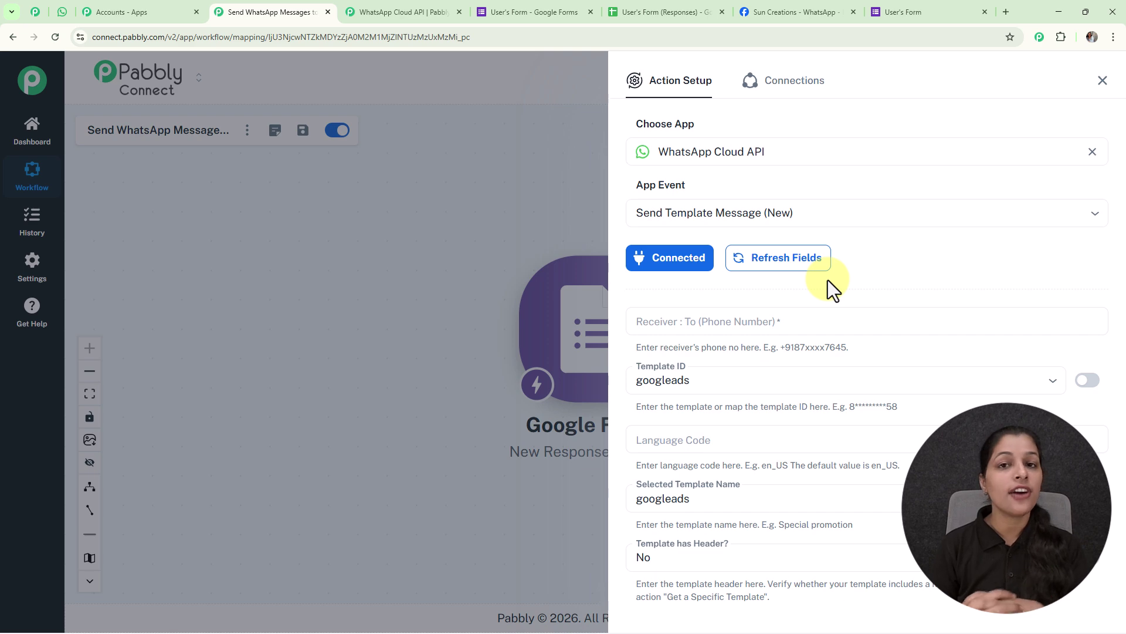
- Scroll through the WhatsApp Cloud API Send Template Message fields in Action Setup
{"action": "scroll", "coordinate": [829, 279], "scroll_direction": "down", "scroll_amount": 6}
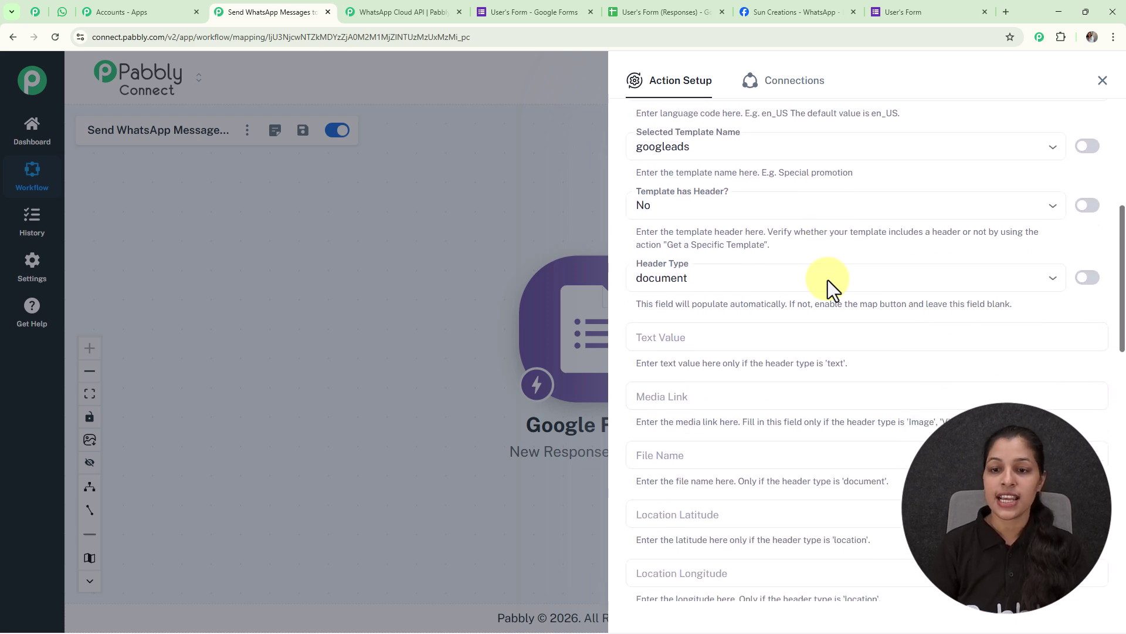
{"action": "scroll", "coordinate": [828, 280], "scroll_direction": "up", "scroll_amount": 4}
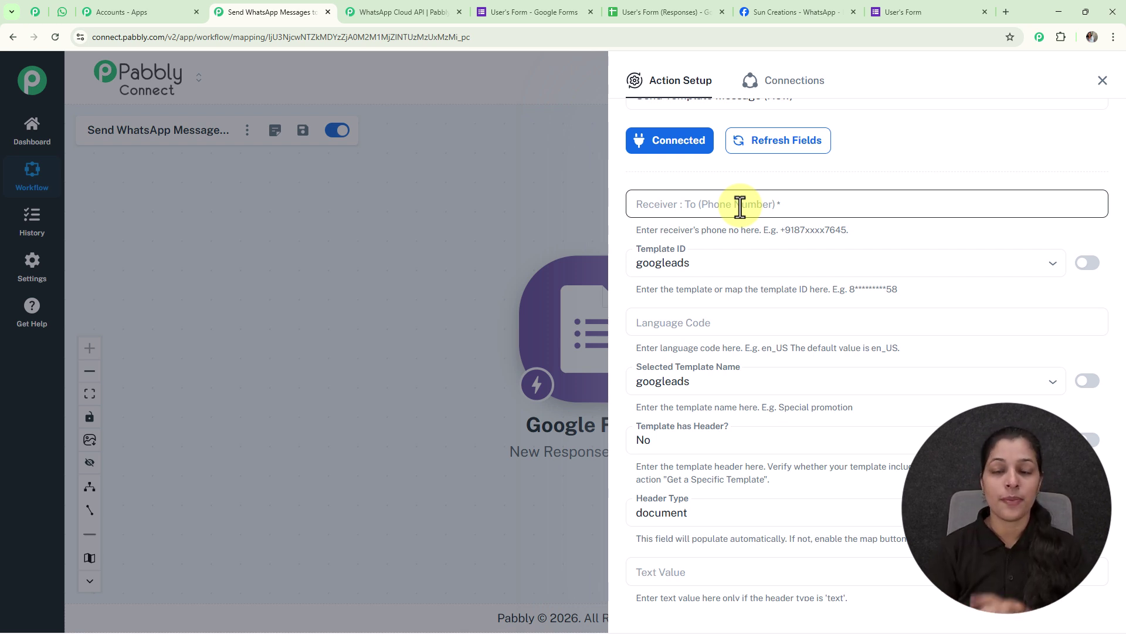
- Map the Google Forms response's Phone Number into the Receiver field
{"action": "left_click", "coordinate": [740, 206]}
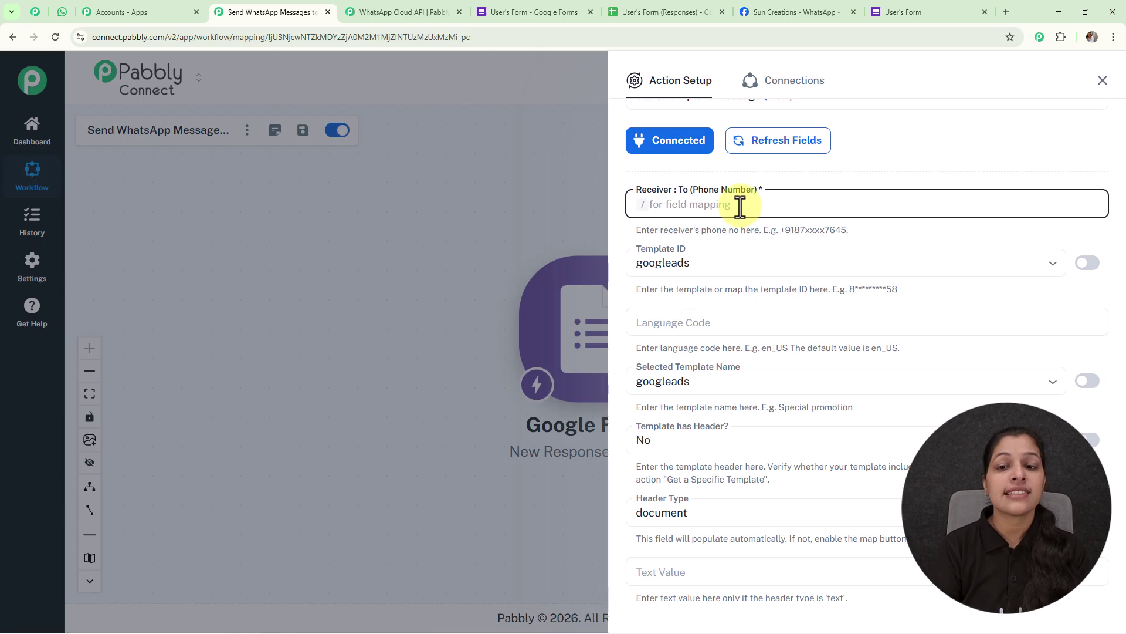
{"action": "type", "text": "/"}
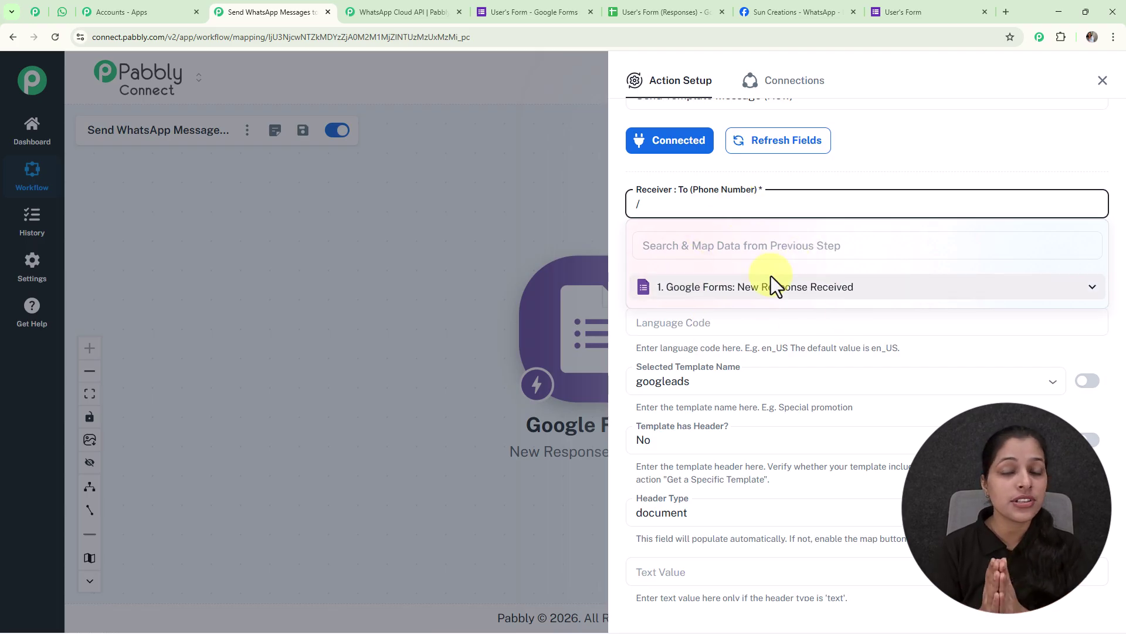
{"action": "left_click", "coordinate": [774, 296]}
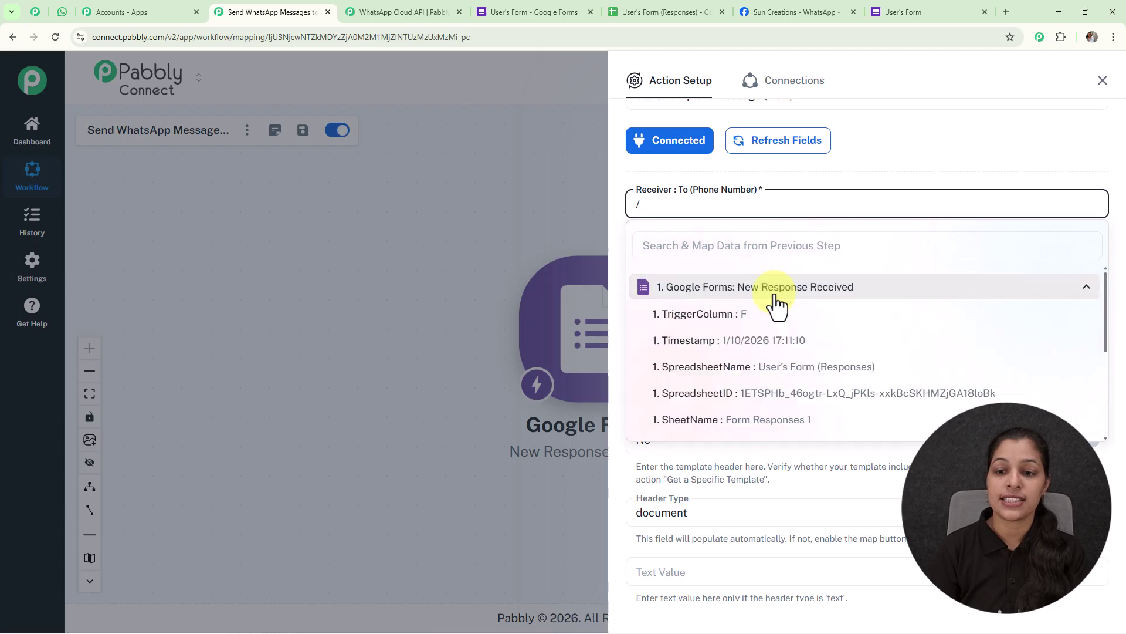
{"action": "scroll", "coordinate": [789, 354], "scroll_direction": "down", "scroll_amount": 3}
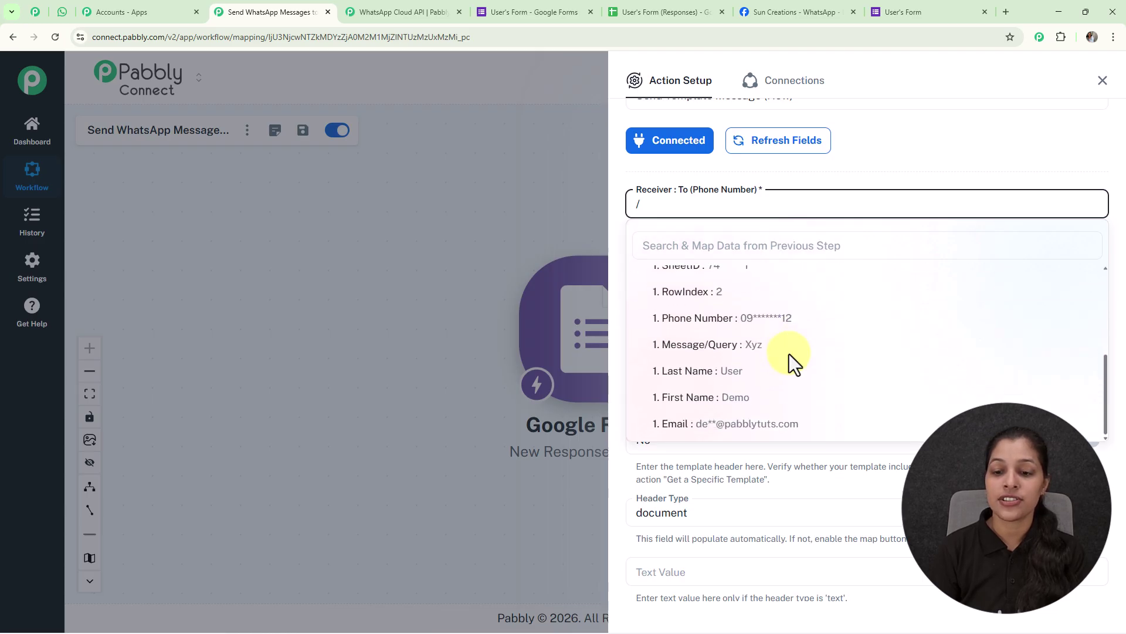
{"action": "left_click", "coordinate": [761, 321]}
- Start choosing the Template ID, then switch to Meta's WhatsApp API Setup page
{"action": "scroll", "coordinate": [866, 163], "scroll_direction": "down", "scroll_amount": 2}
{"action": "left_click", "coordinate": [698, 147]}
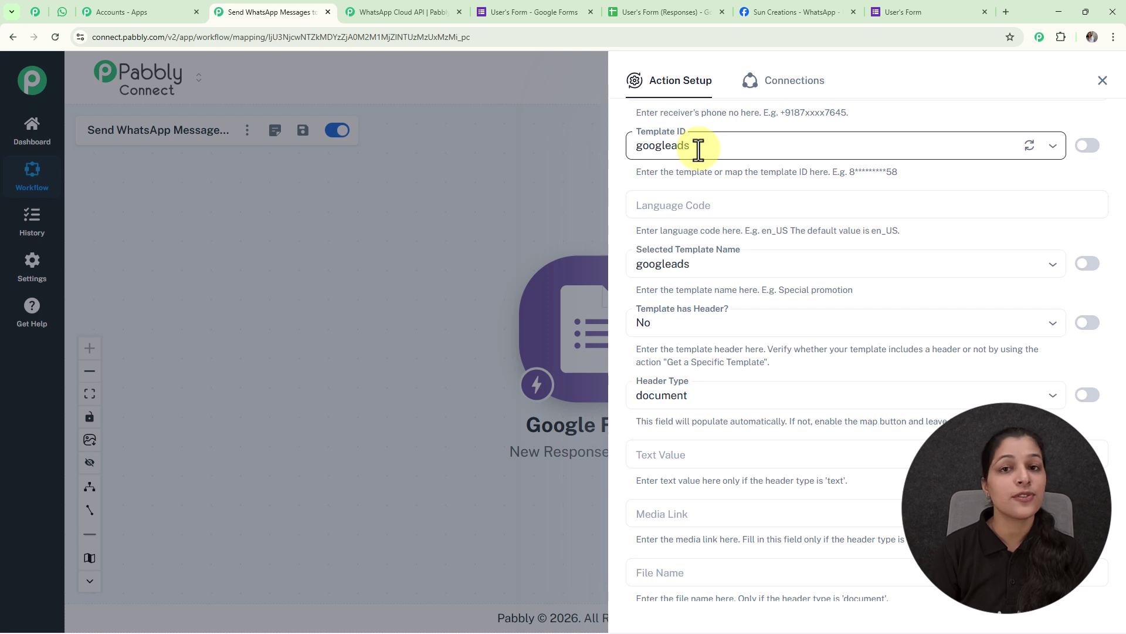
{"action": "left_click", "coordinate": [759, 12]}
- Open the WhatsApp message templates list from Meta's API Setup page
{"action": "scroll", "coordinate": [626, 262], "scroll_direction": "down", "scroll_amount": 5}
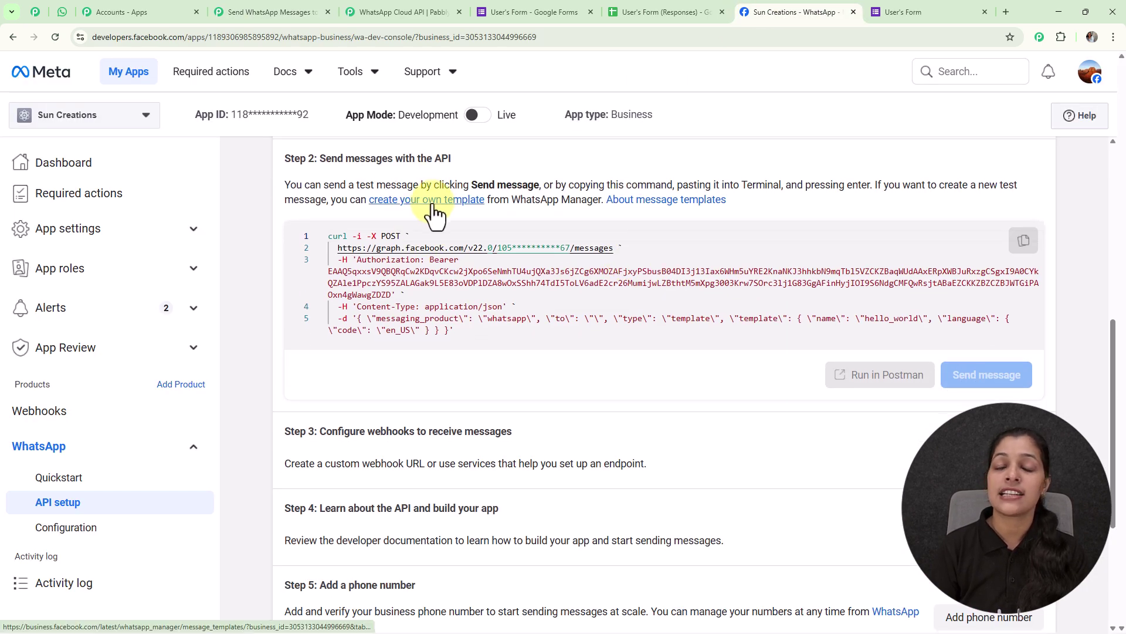
{"action": "left_click", "coordinate": [434, 200]}
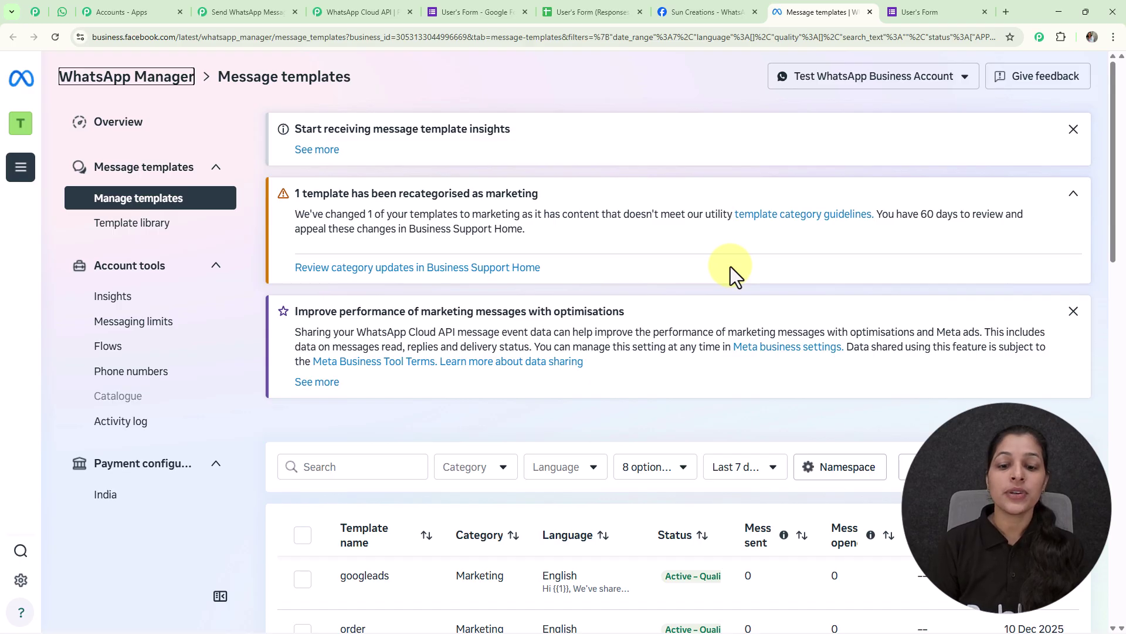
{"action": "scroll", "coordinate": [731, 270], "scroll_direction": "down", "scroll_amount": 3}
{"action": "scroll", "coordinate": [732, 282], "scroll_direction": "down", "scroll_amount": 3}
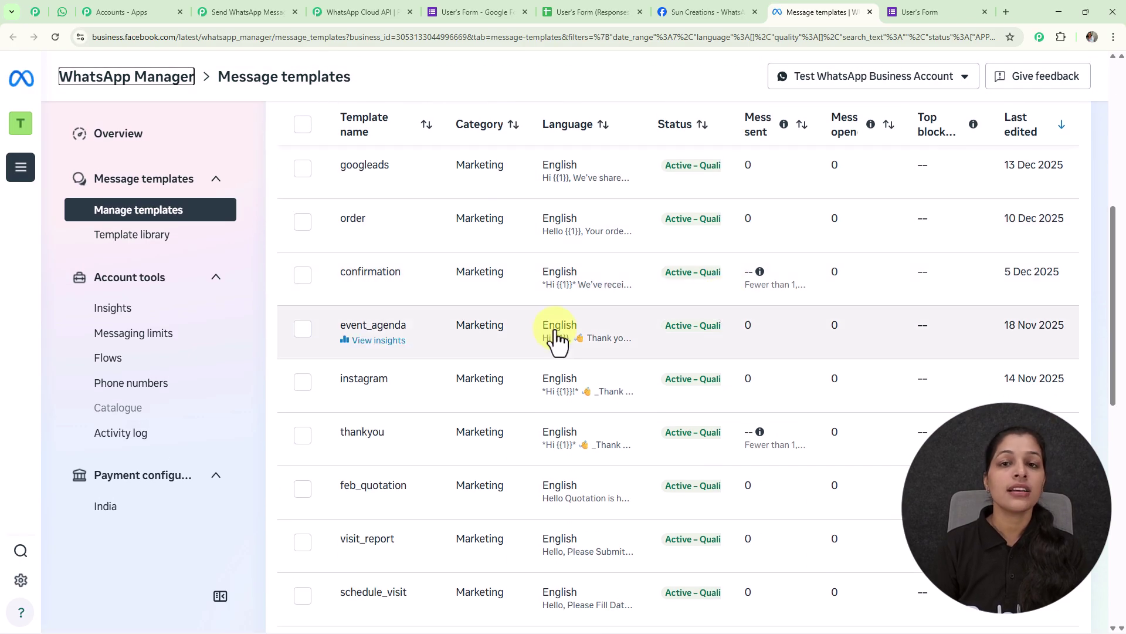
{"action": "scroll", "coordinate": [558, 339], "scroll_direction": "down", "scroll_amount": 1}
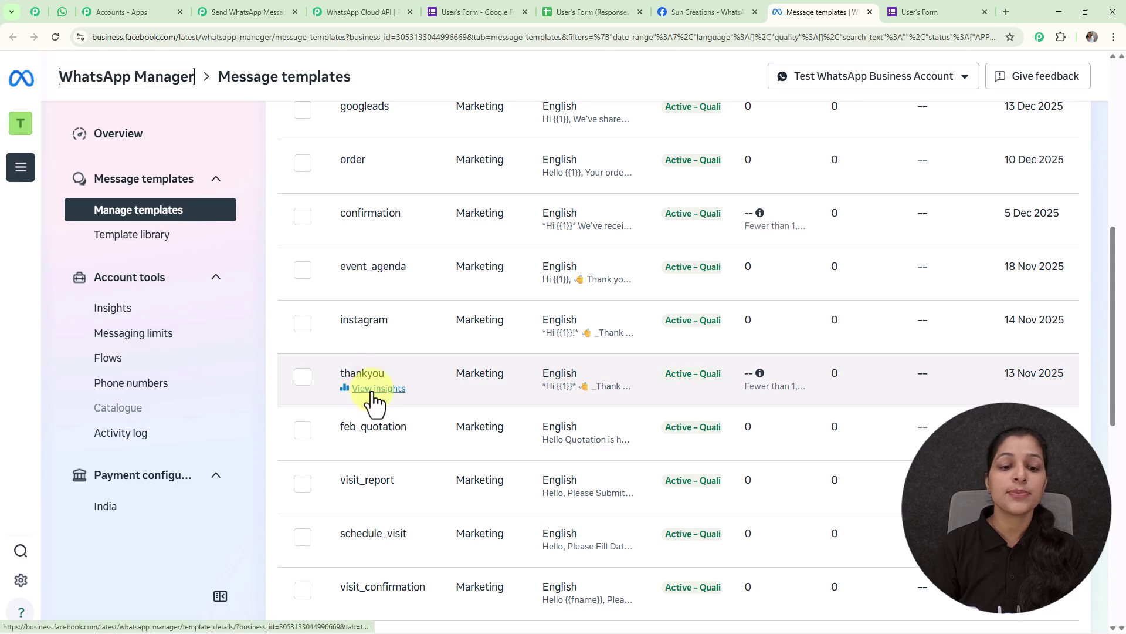
- Review the thankyou template's details, then bring up Pabbly's Template ID dropdown
{"action": "left_click", "coordinate": [372, 391]}
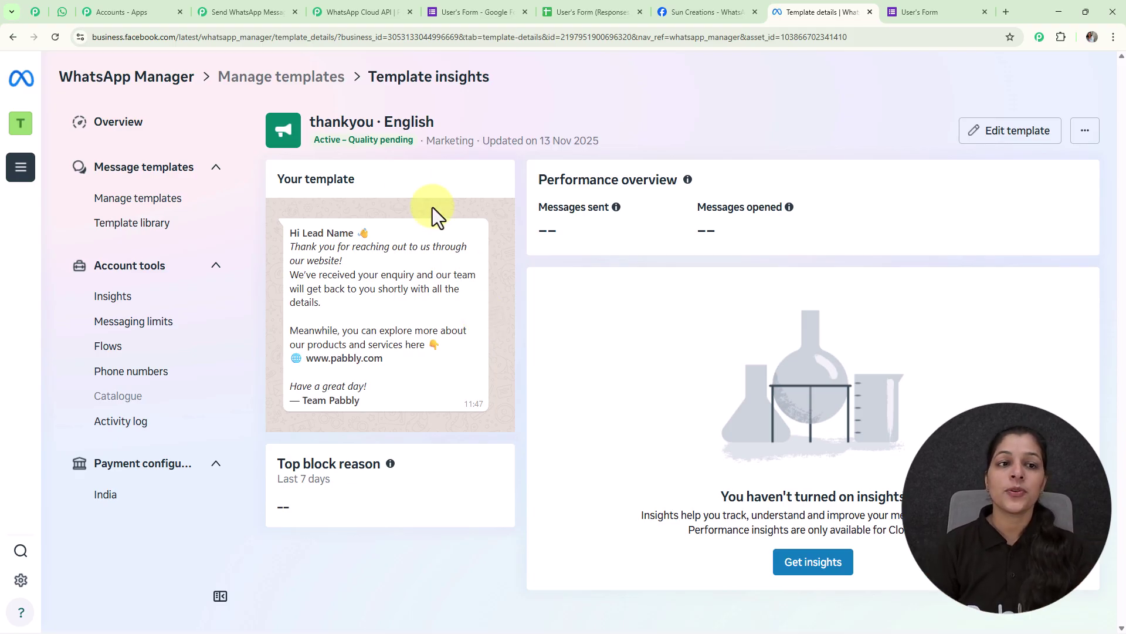
{"action": "left_click", "coordinate": [256, 1]}
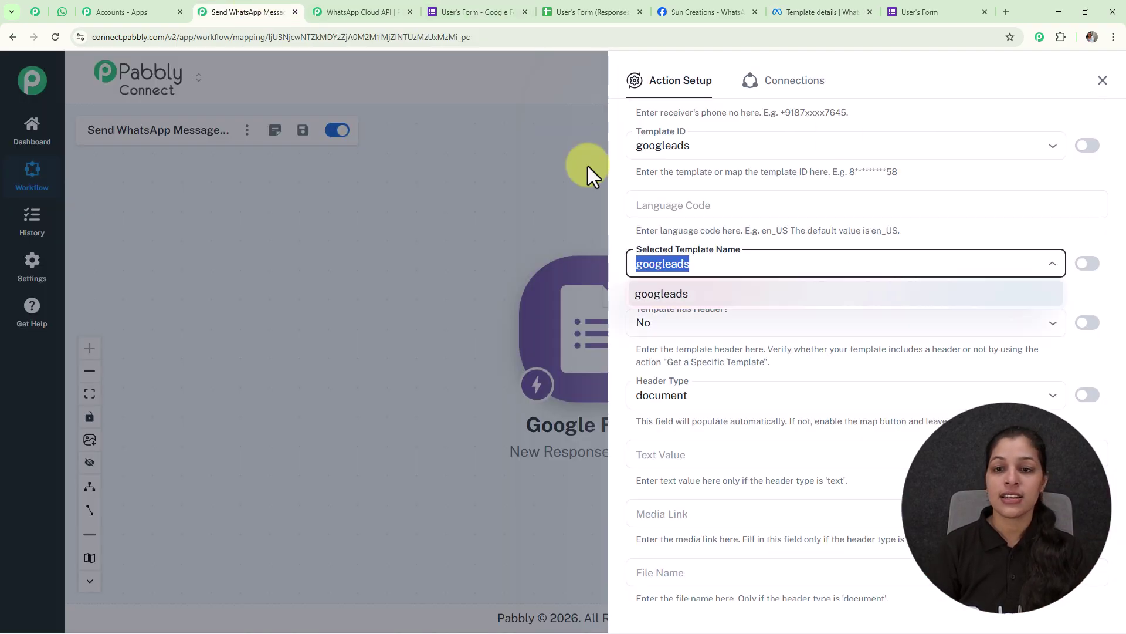
{"action": "left_click", "coordinate": [1052, 147]}
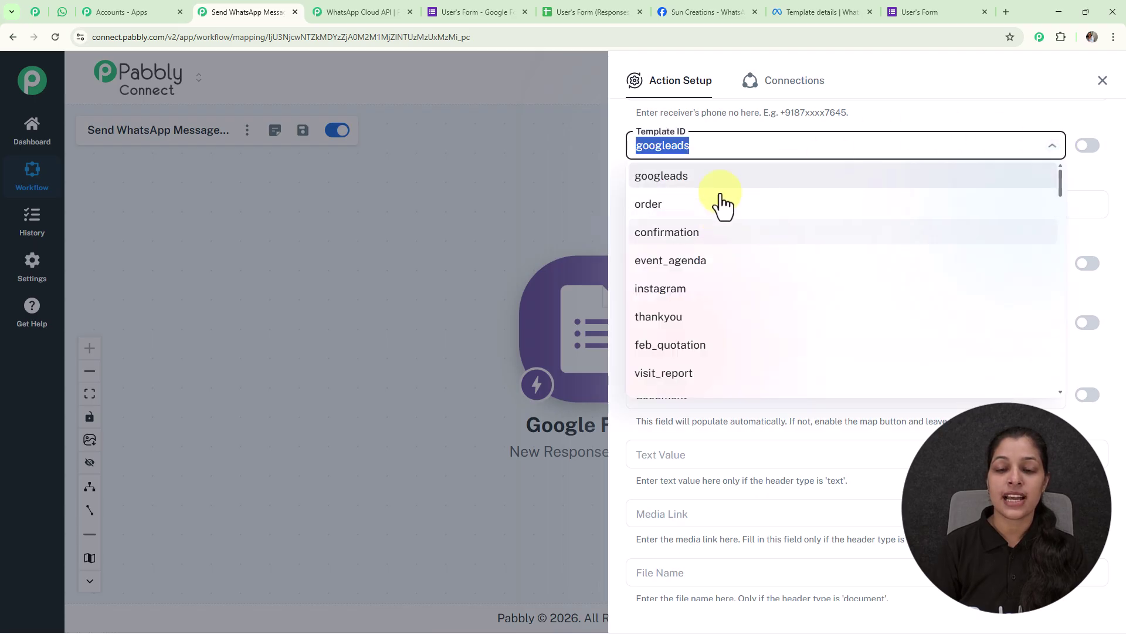
- Choose the thankyou template, enter language code en, and refresh Selected Template Name to thankyou
{"action": "left_click", "coordinate": [676, 317]}
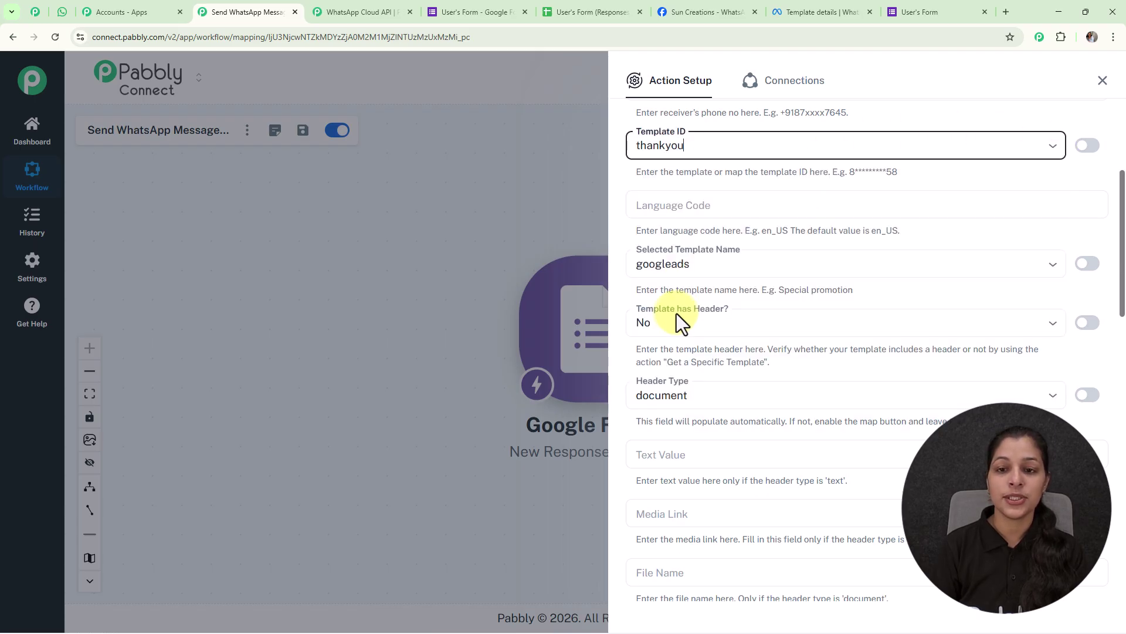
{"action": "left_click", "coordinate": [708, 212]}
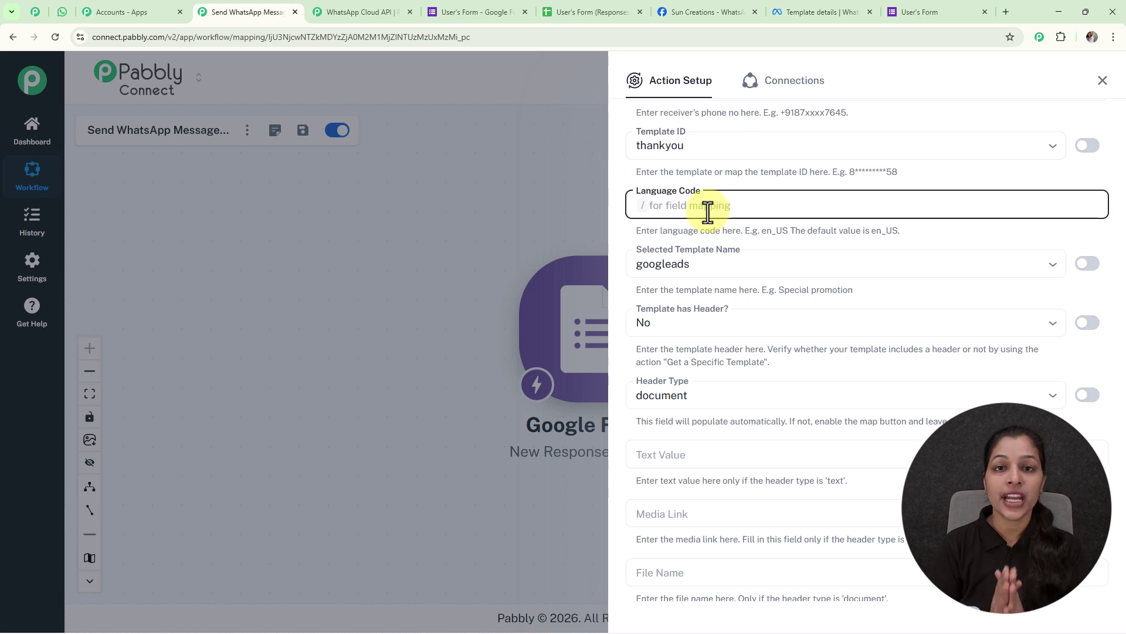
{"action": "type", "text": "en"}
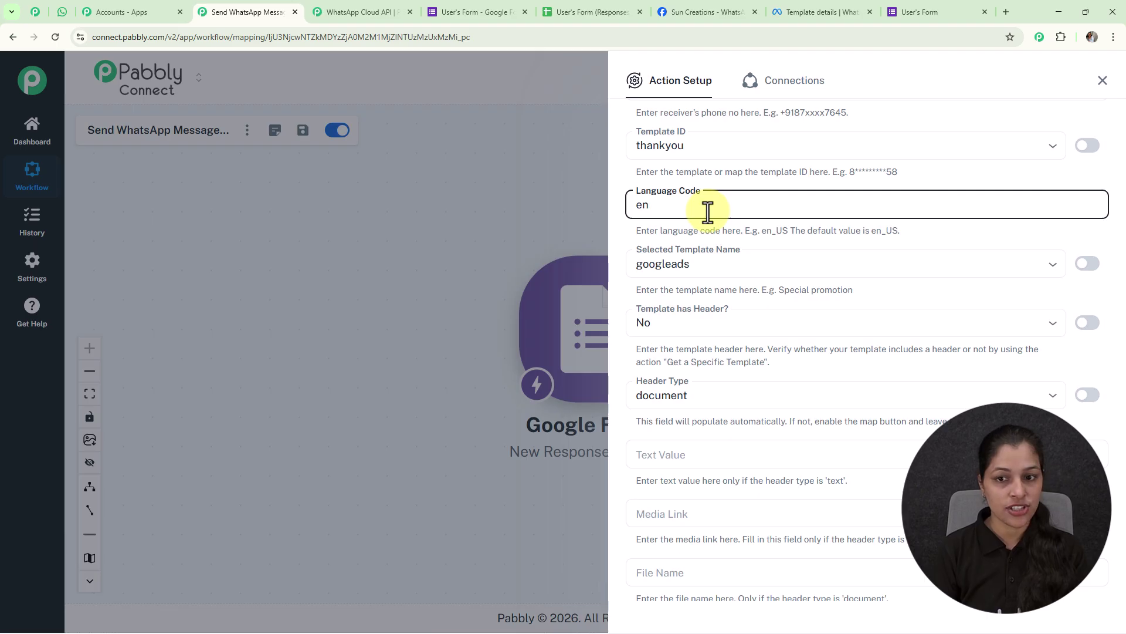
{"action": "scroll", "coordinate": [708, 212], "scroll_direction": "down", "scroll_amount": 1}
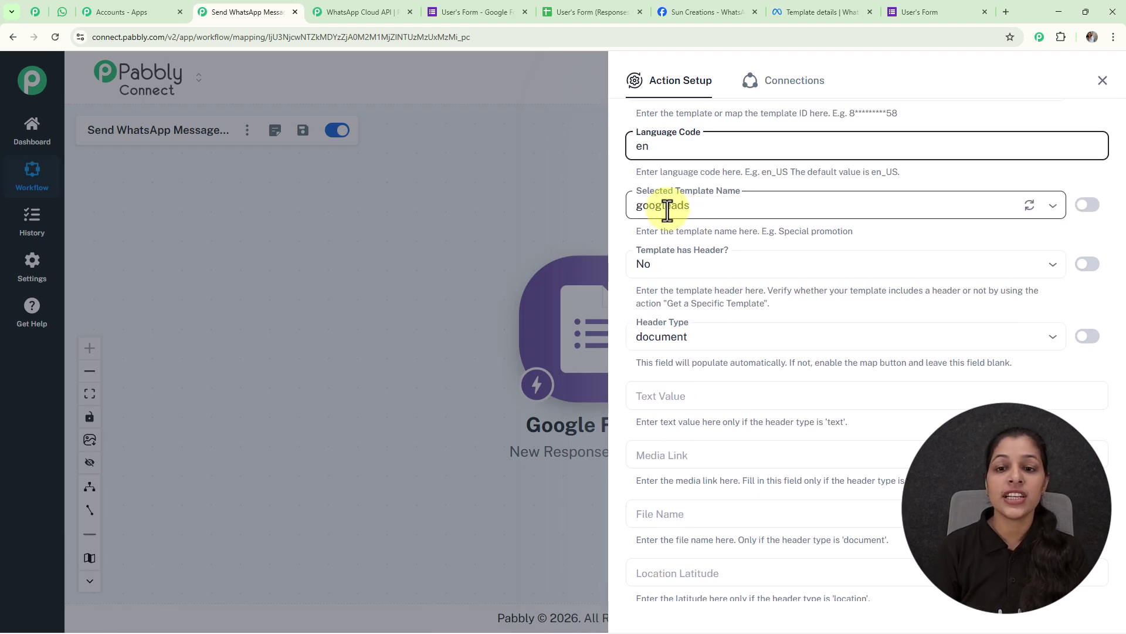
{"action": "left_click", "coordinate": [1033, 210]}
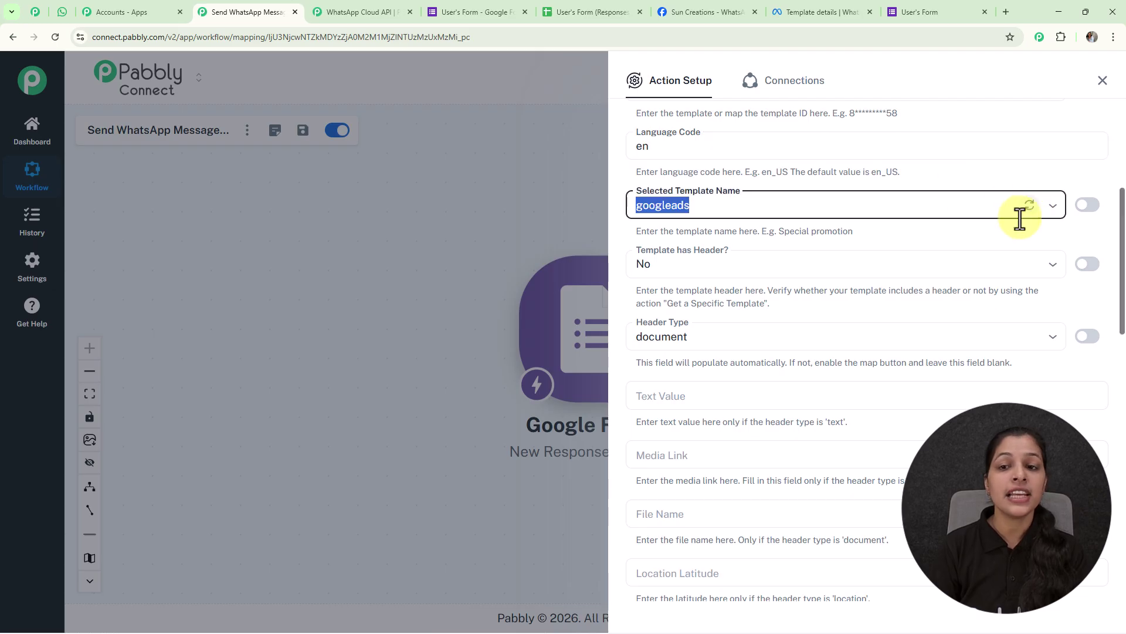
{"action": "scroll", "coordinate": [732, 217], "scroll_direction": "up", "scroll_amount": 1}
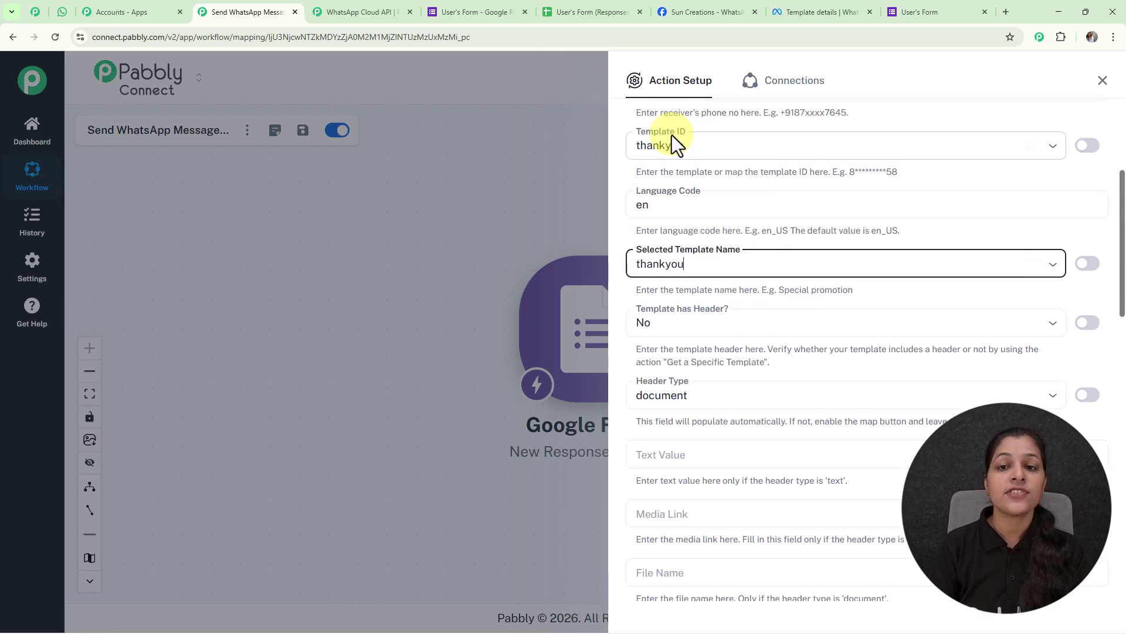
{"action": "scroll", "coordinate": [737, 230], "scroll_direction": "down", "scroll_amount": 3}
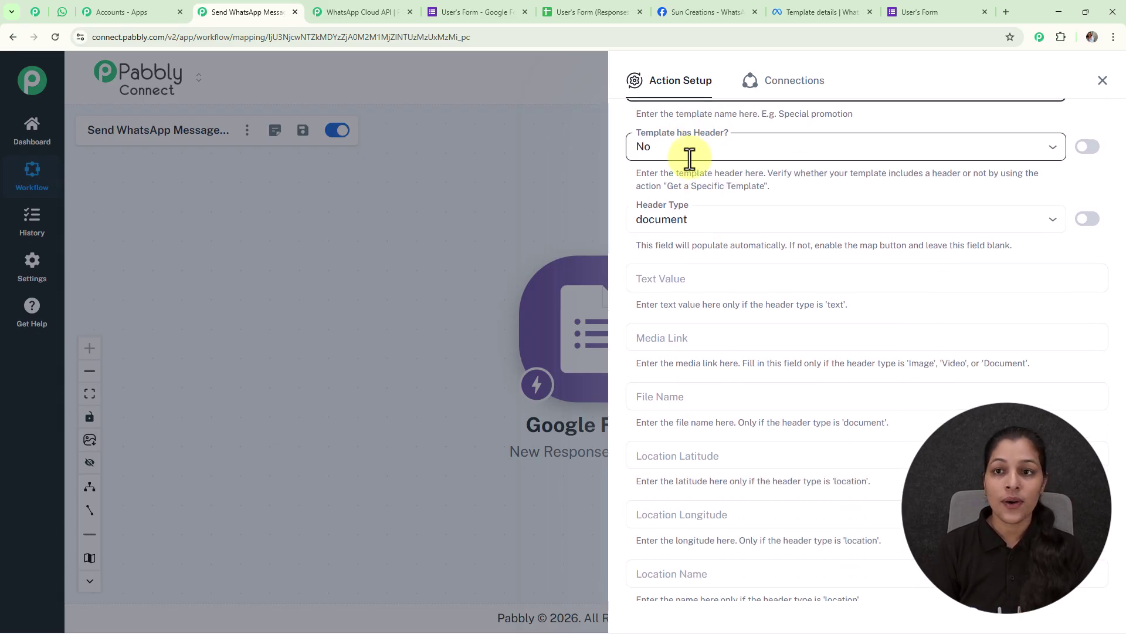
- Revisit the thankyou template insights, then switch back to the Send WhatsApp Message tab
{"action": "left_click", "coordinate": [785, 10]}
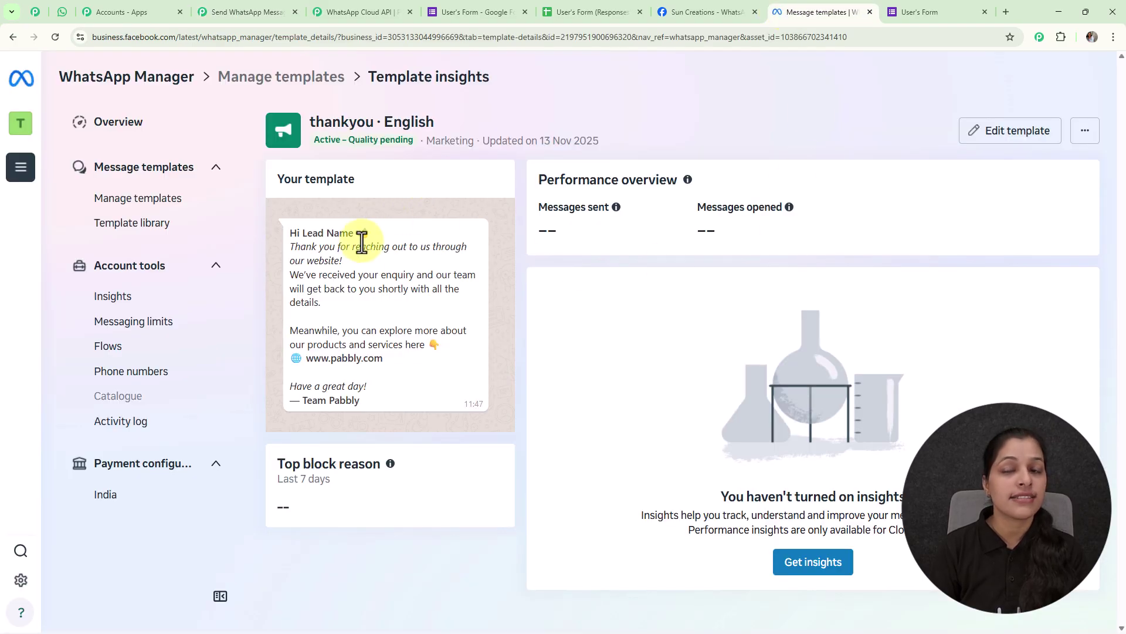
{"action": "left_click", "coordinate": [255, 10]}
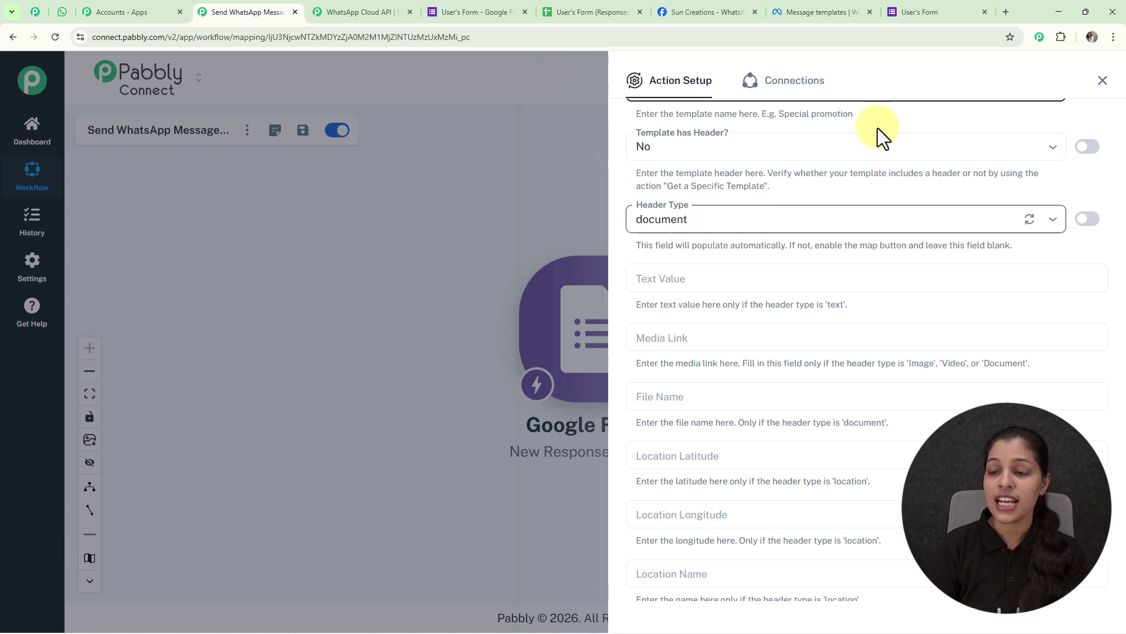
- Make Header Type editable and delete its 'document' value
{"action": "left_click", "coordinate": [1086, 220]}
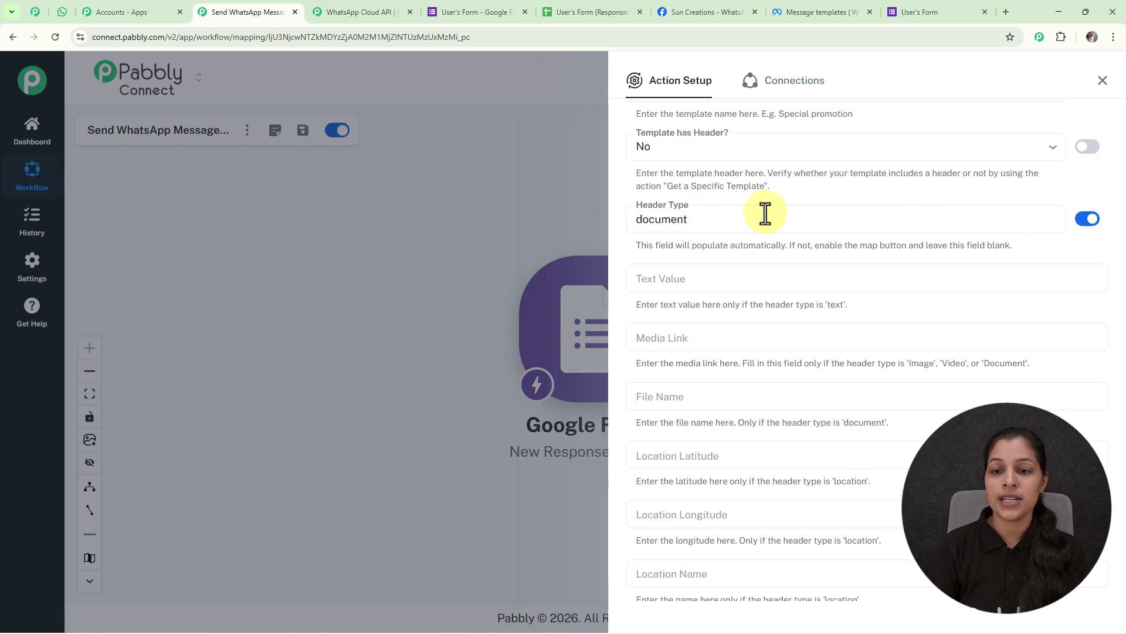
{"action": "left_click_drag", "start_coordinate": [749, 221], "coordinate": [623, 221]}
{"action": "key", "text": "BackSpace"}
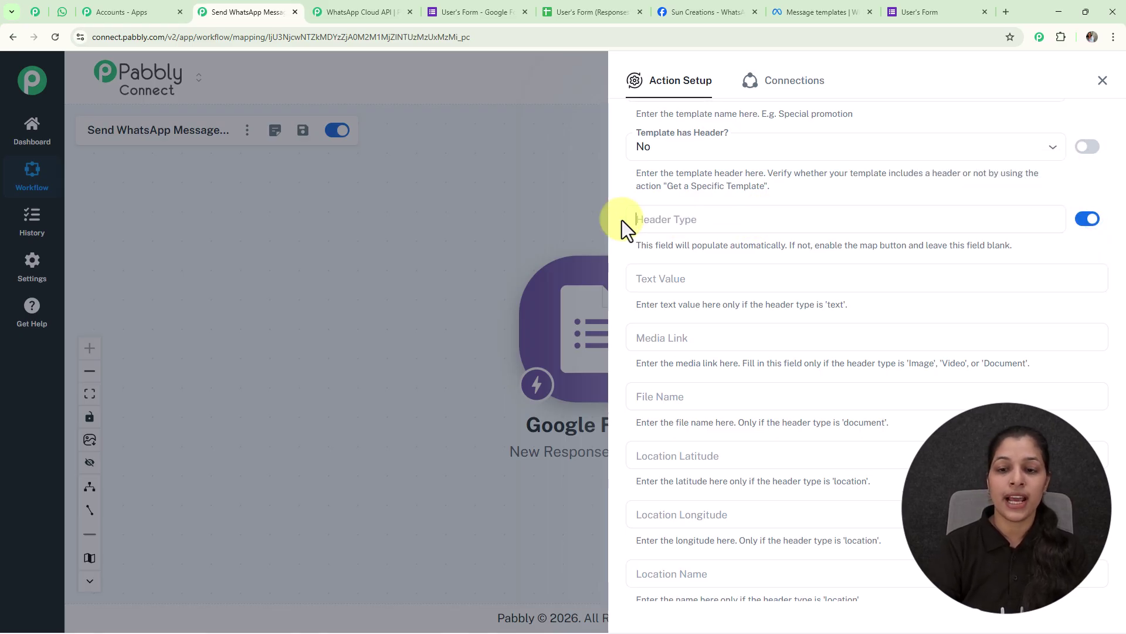
- Set 'Template has Body?' to Yes
{"action": "scroll", "coordinate": [673, 283], "scroll_direction": "down", "scroll_amount": 5}
{"action": "scroll", "coordinate": [674, 286], "scroll_direction": "down", "scroll_amount": 2}
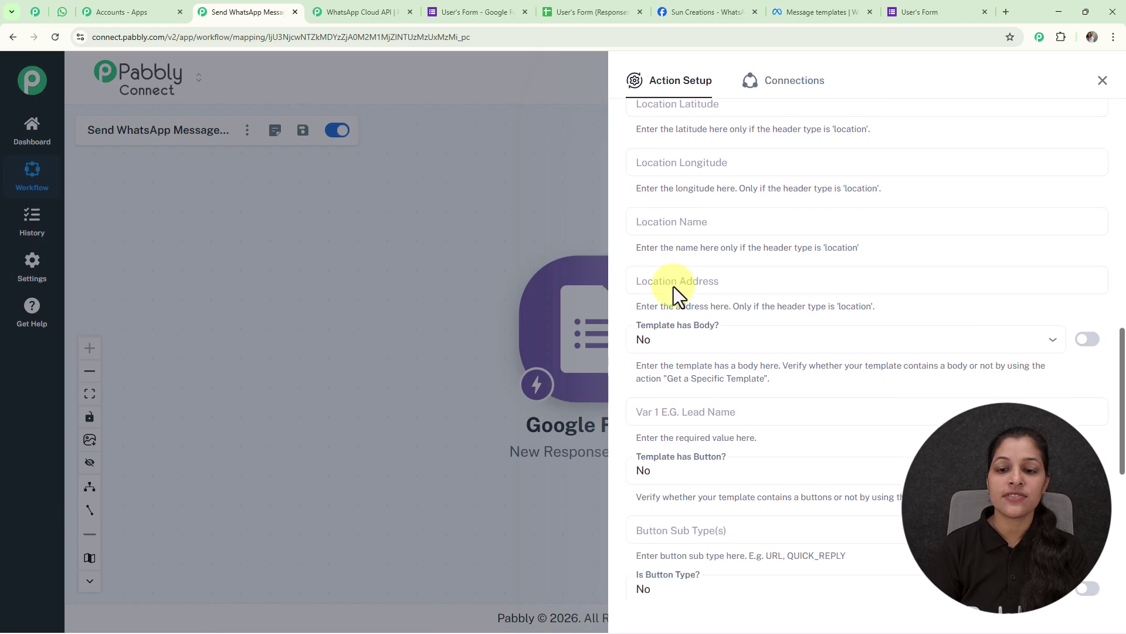
{"action": "scroll", "coordinate": [673, 286], "scroll_direction": "down", "scroll_amount": 2}
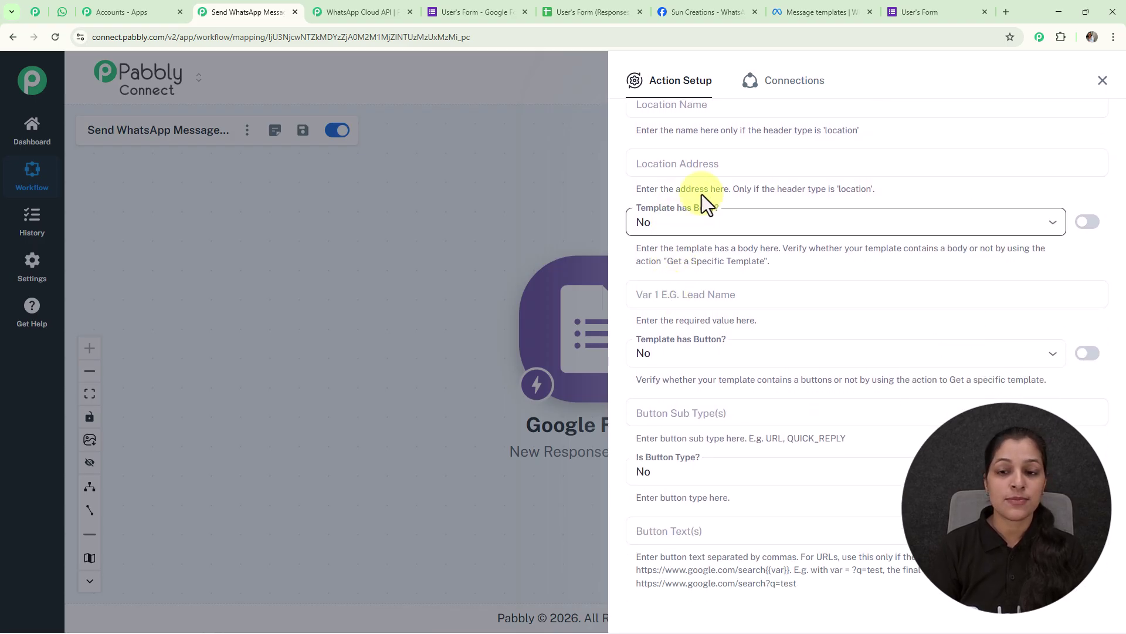
{"action": "left_click", "coordinate": [1051, 226]}
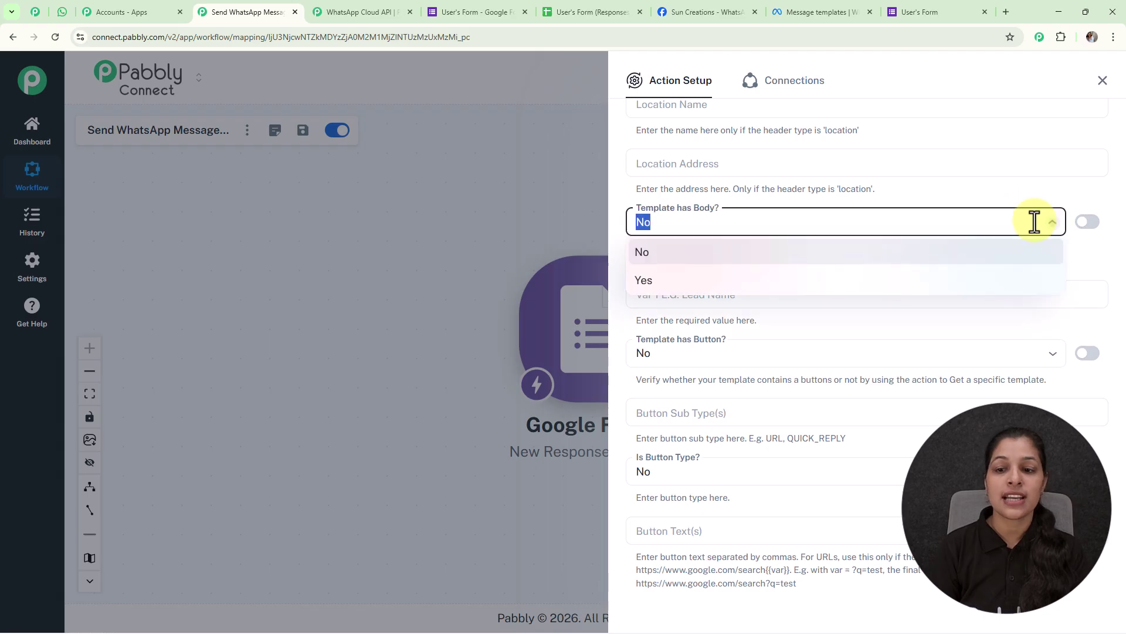
{"action": "left_click", "coordinate": [649, 287]}
{"action": "scroll", "coordinate": [824, 294], "scroll_direction": "down", "scroll_amount": 2}
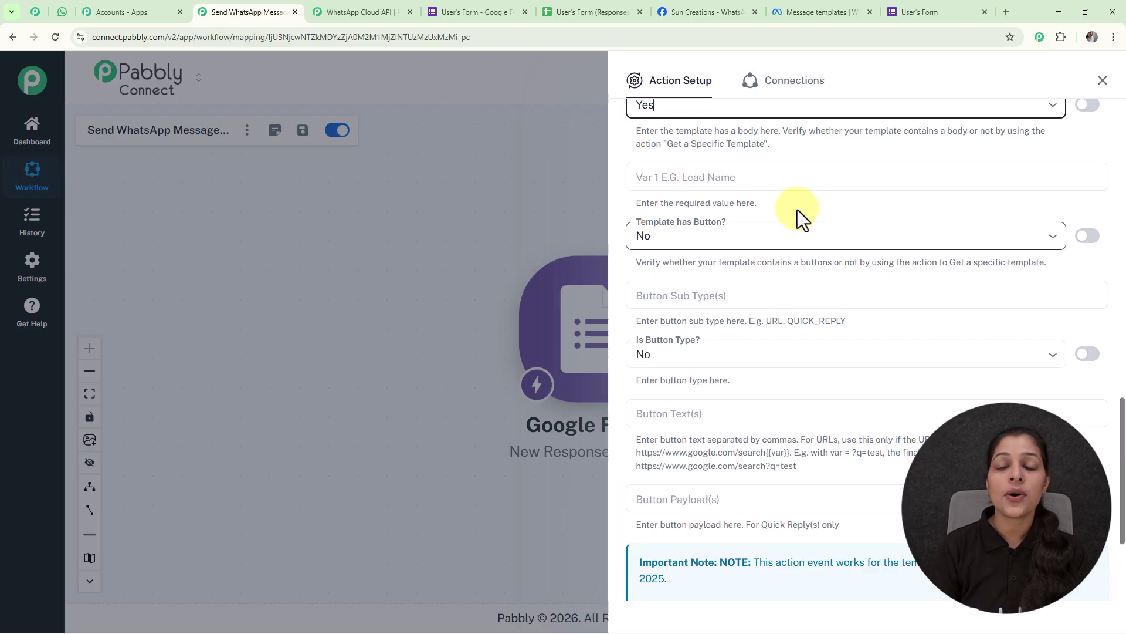
{"action": "left_click", "coordinate": [782, 12]}
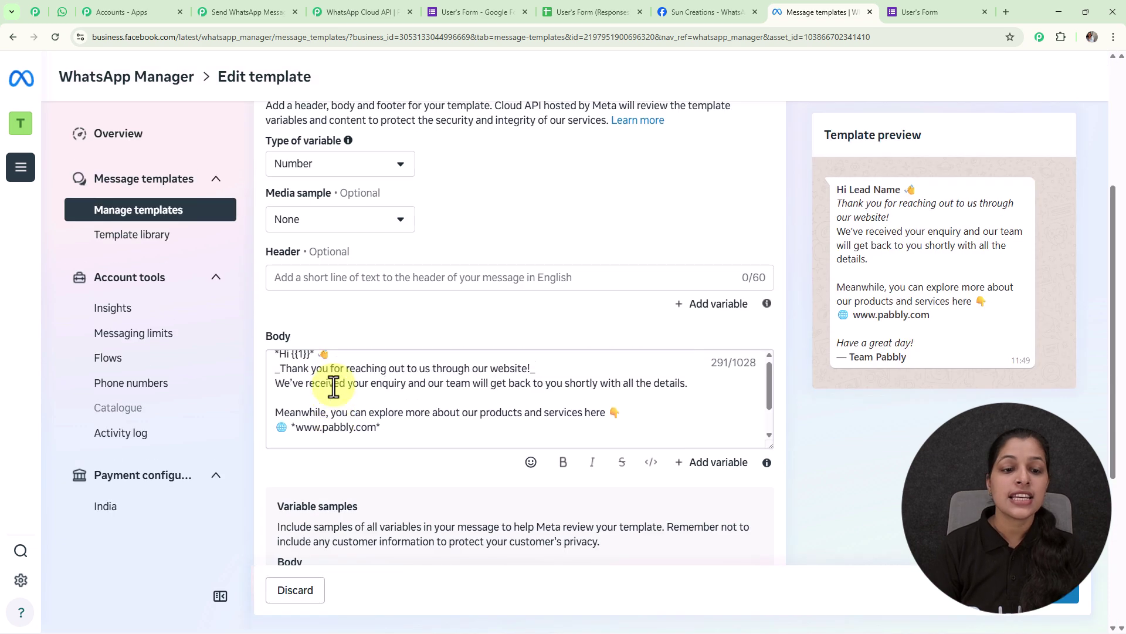
{"action": "scroll", "coordinate": [523, 428], "scroll_direction": "down", "scroll_amount": 5}
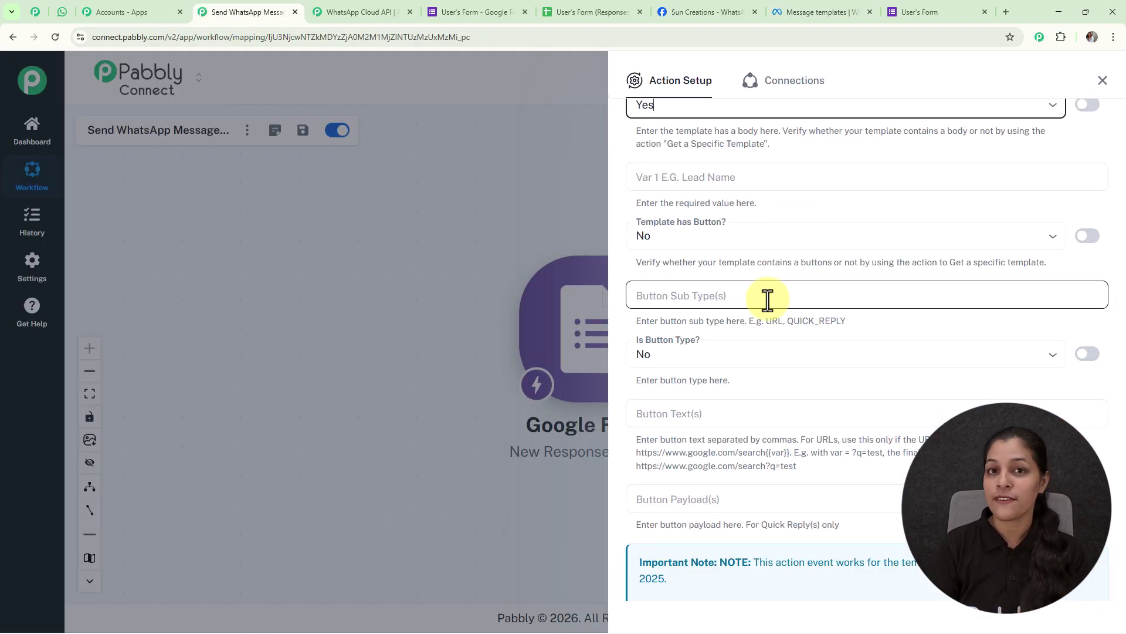
- Map the respondent's First Name from the Google Forms response into Var 1
{"action": "left_click", "coordinate": [734, 181]}
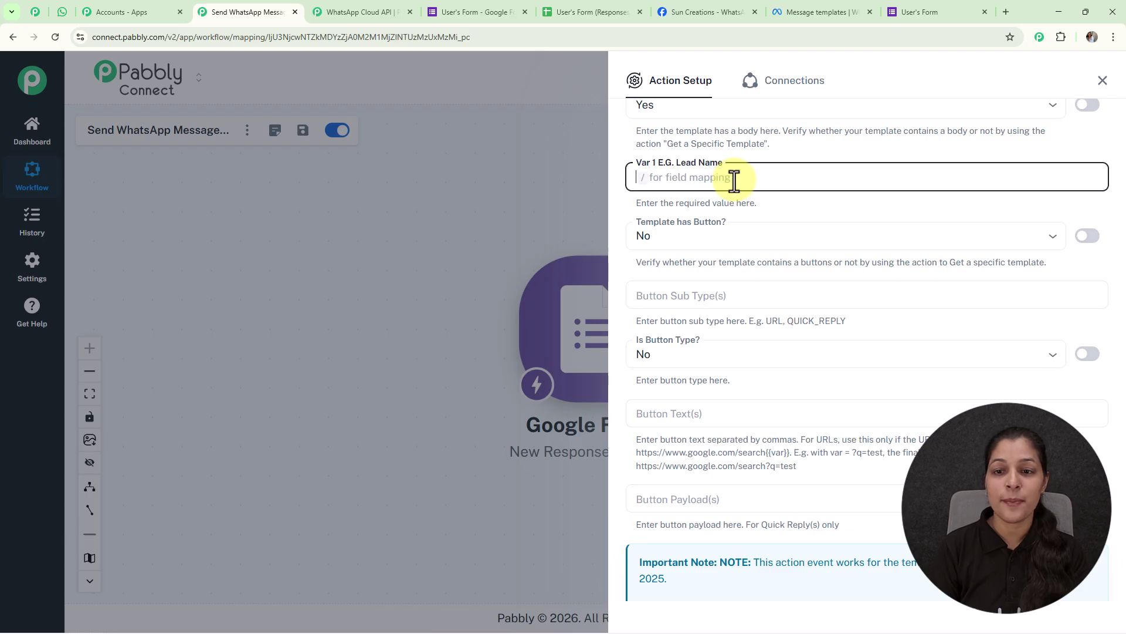
{"action": "type", "text": "/"}
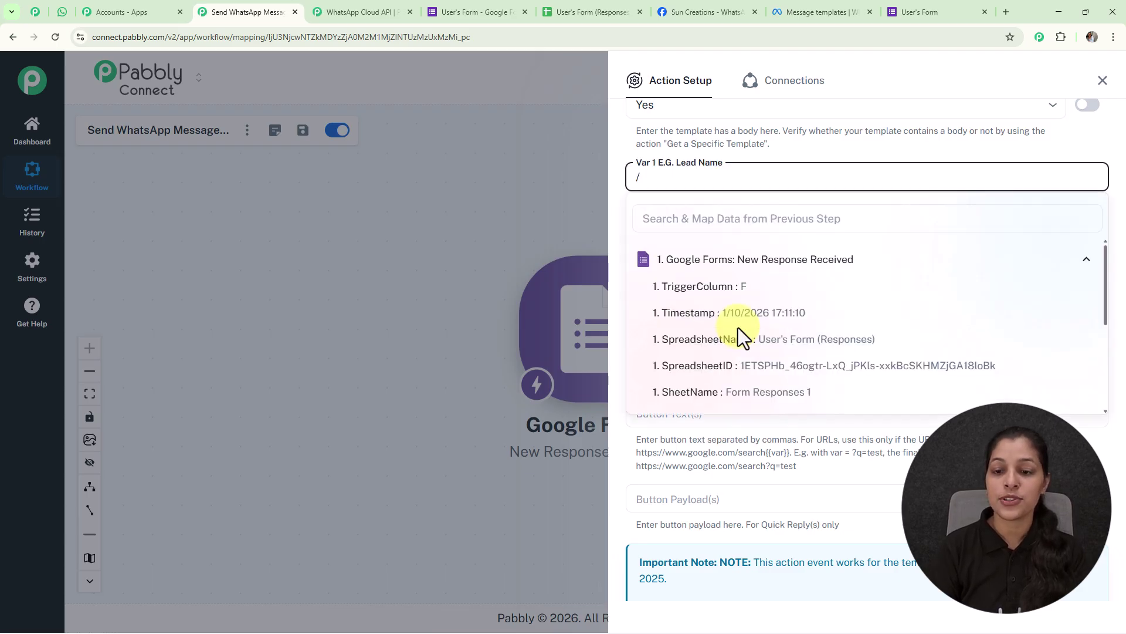
{"action": "scroll", "coordinate": [737, 331], "scroll_direction": "down", "scroll_amount": 5}
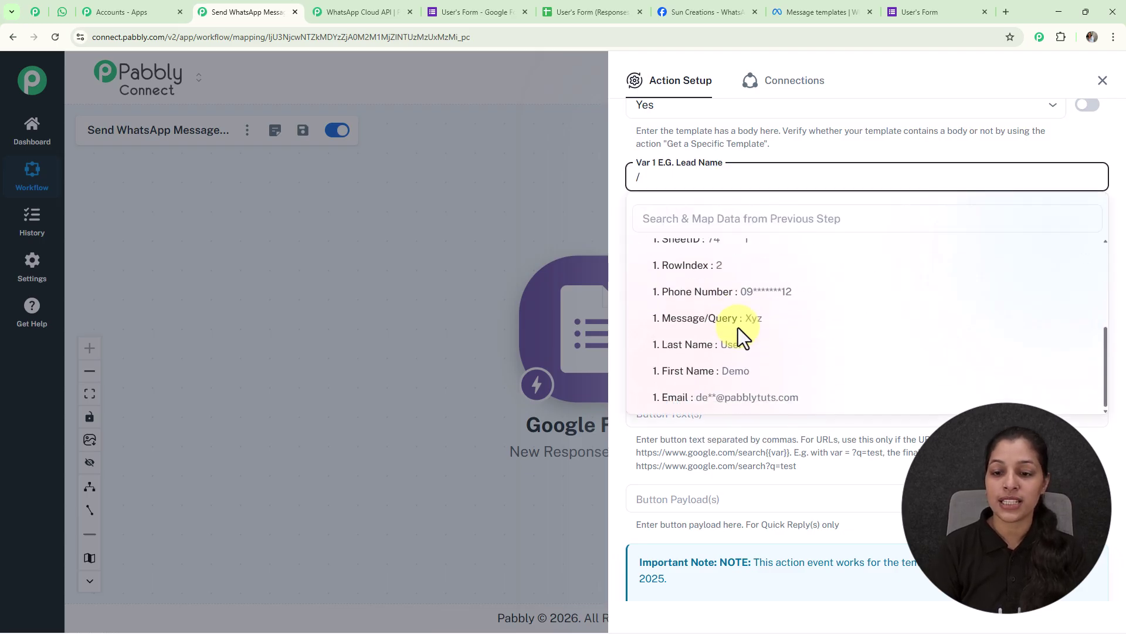
{"action": "left_click", "coordinate": [736, 374]}
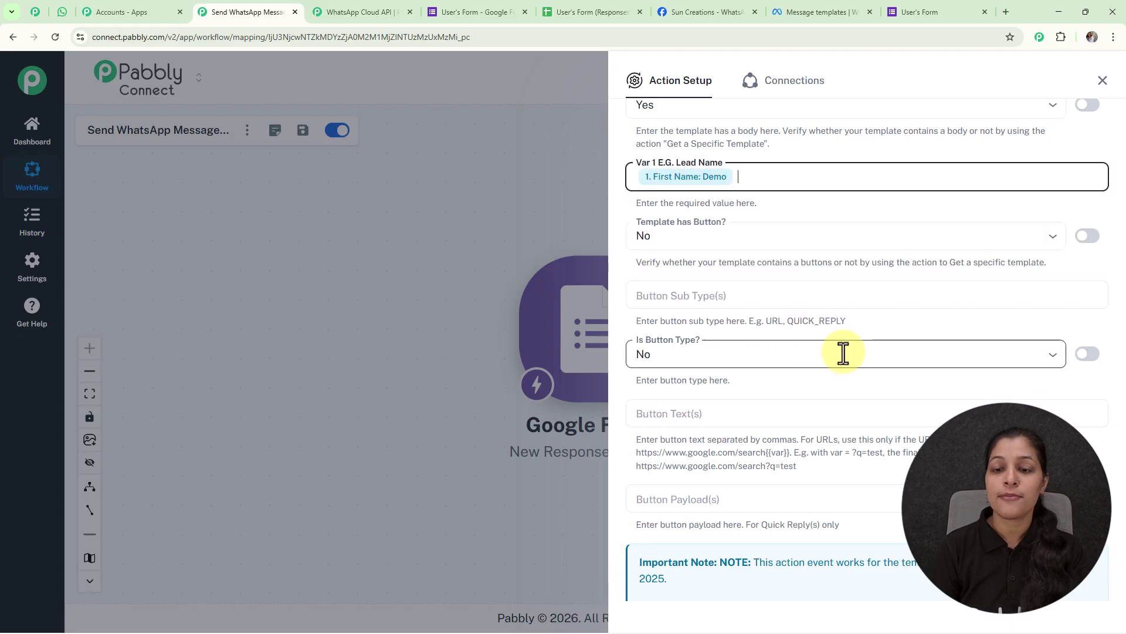
- Append the respondent's Last Name to Var 1 after First Name
{"action": "type", "text": "/"}
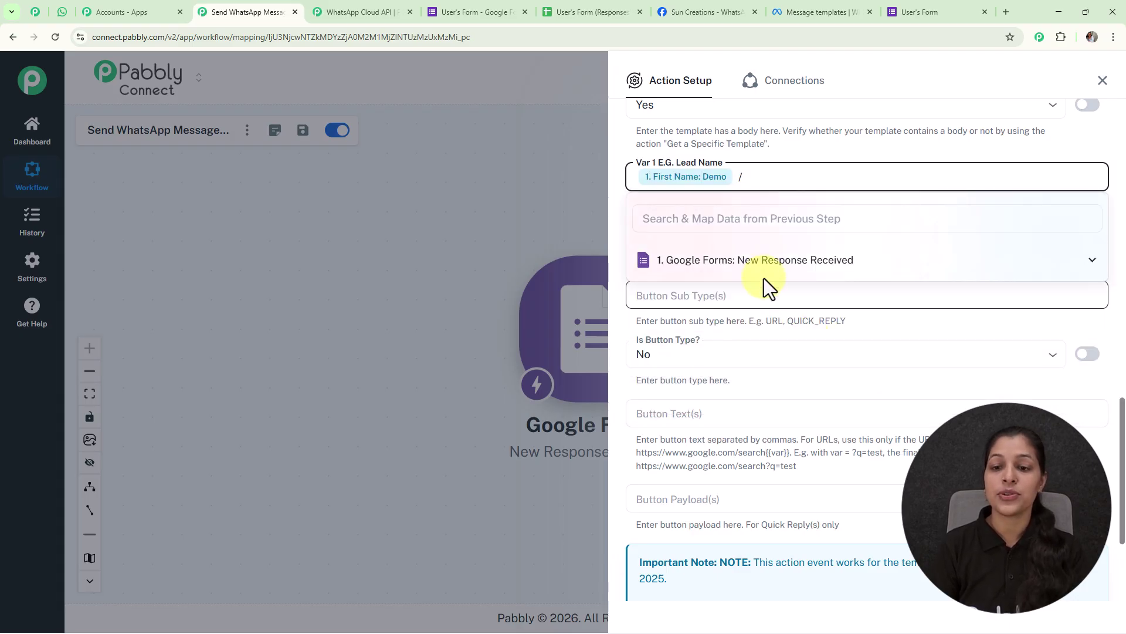
{"action": "left_click", "coordinate": [760, 265]}
{"action": "scroll", "coordinate": [760, 375], "scroll_direction": "down", "scroll_amount": 3}
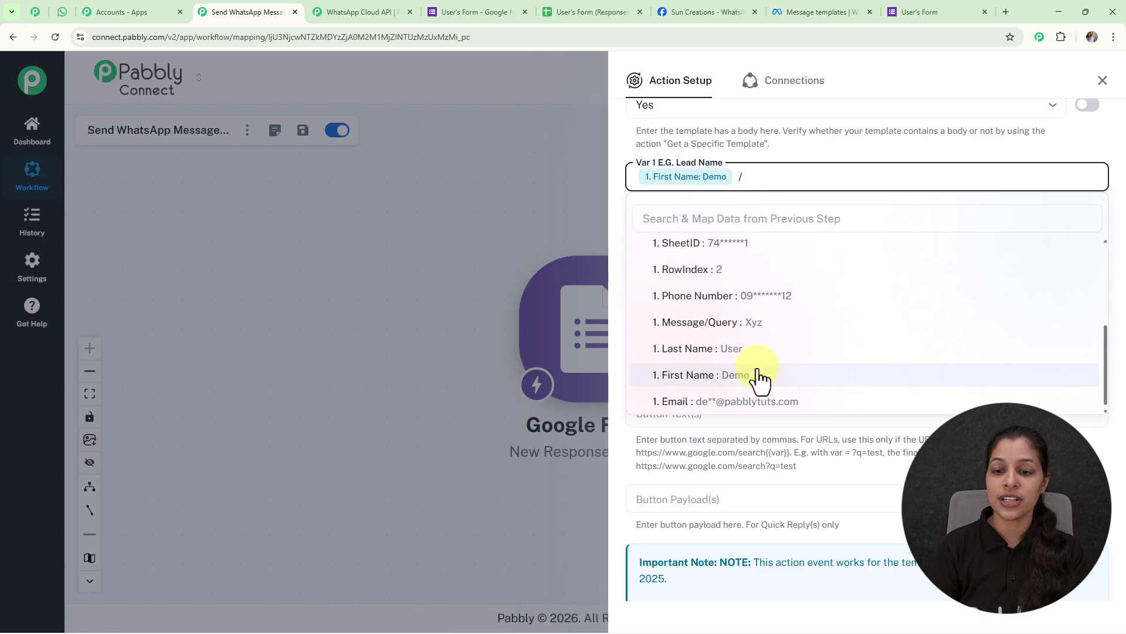
{"action": "left_click", "coordinate": [746, 355]}
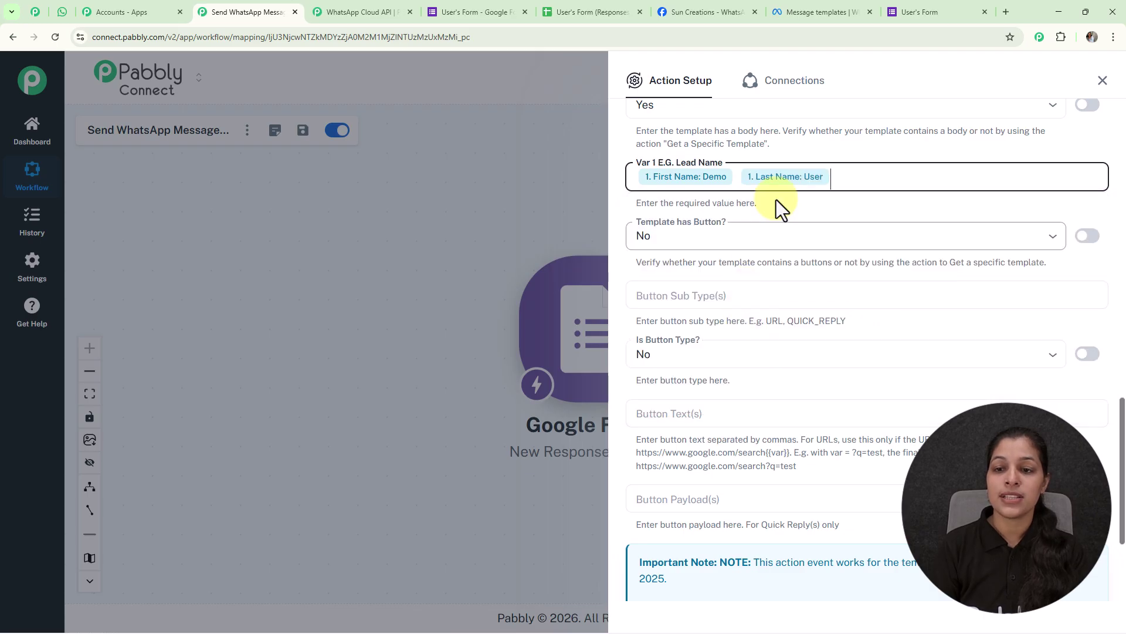
{"action": "left_click", "coordinate": [843, 147]}
{"action": "left_click", "coordinate": [956, 212]}
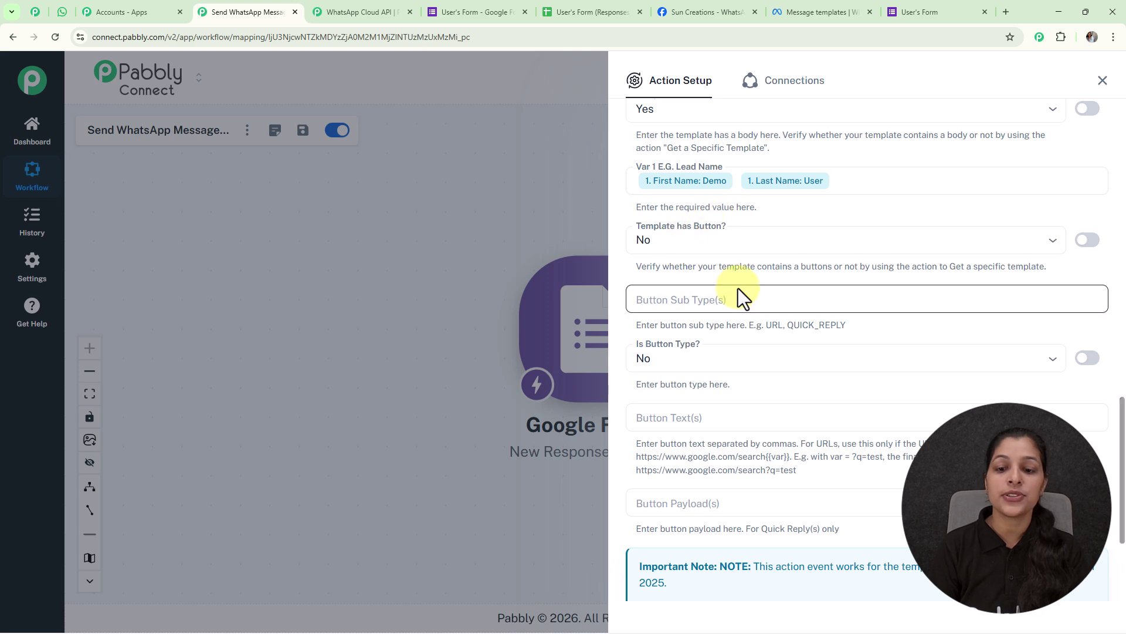
{"action": "scroll", "coordinate": [737, 287], "scroll_direction": "down", "scroll_amount": 3}
{"action": "scroll", "coordinate": [741, 305], "scroll_direction": "up", "scroll_amount": 6}
{"action": "scroll", "coordinate": [741, 312], "scroll_direction": "up", "scroll_amount": 12}
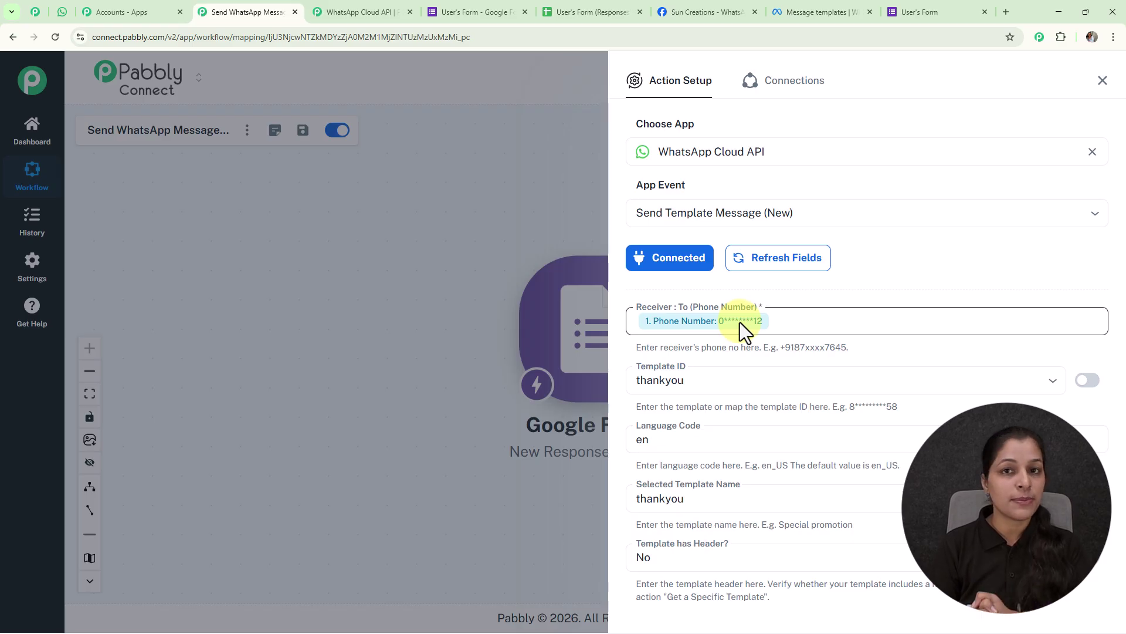
- Swap the mapped Phone Number receiver for a typed test number with country code
{"action": "left_click", "coordinate": [740, 323]}
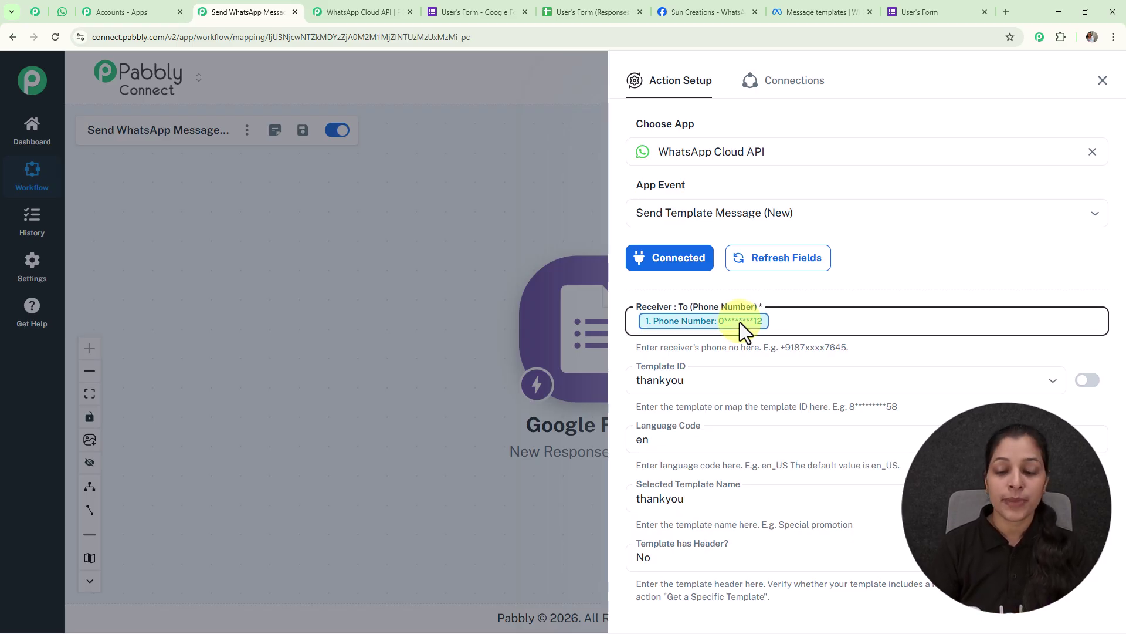
{"action": "key", "text": "BackSpace"}
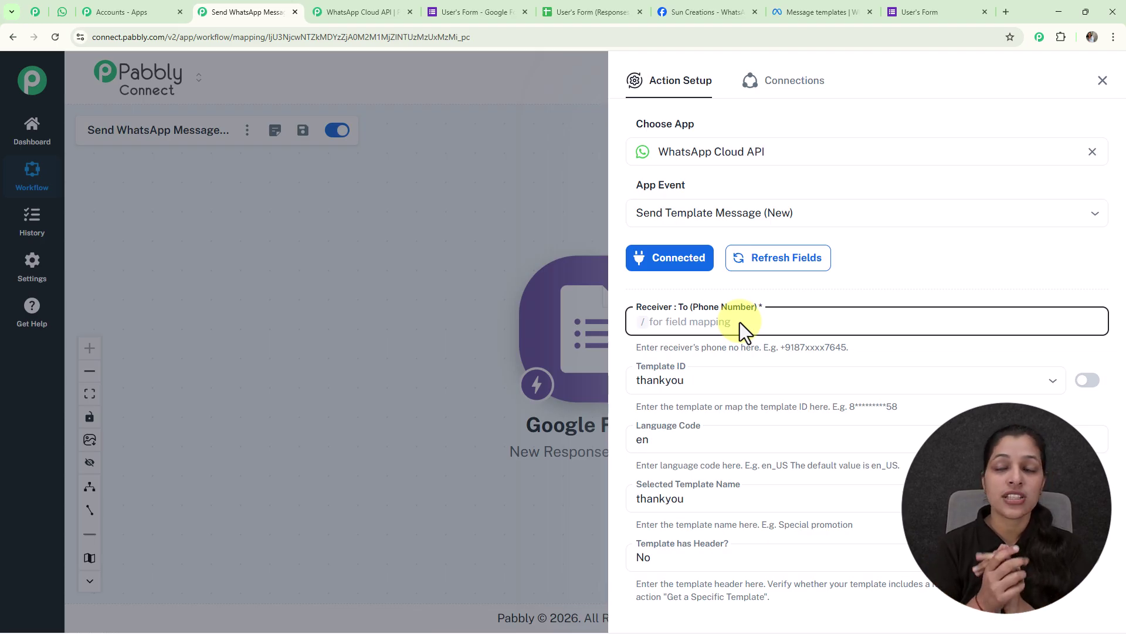
{"action": "type", "text": "+"}
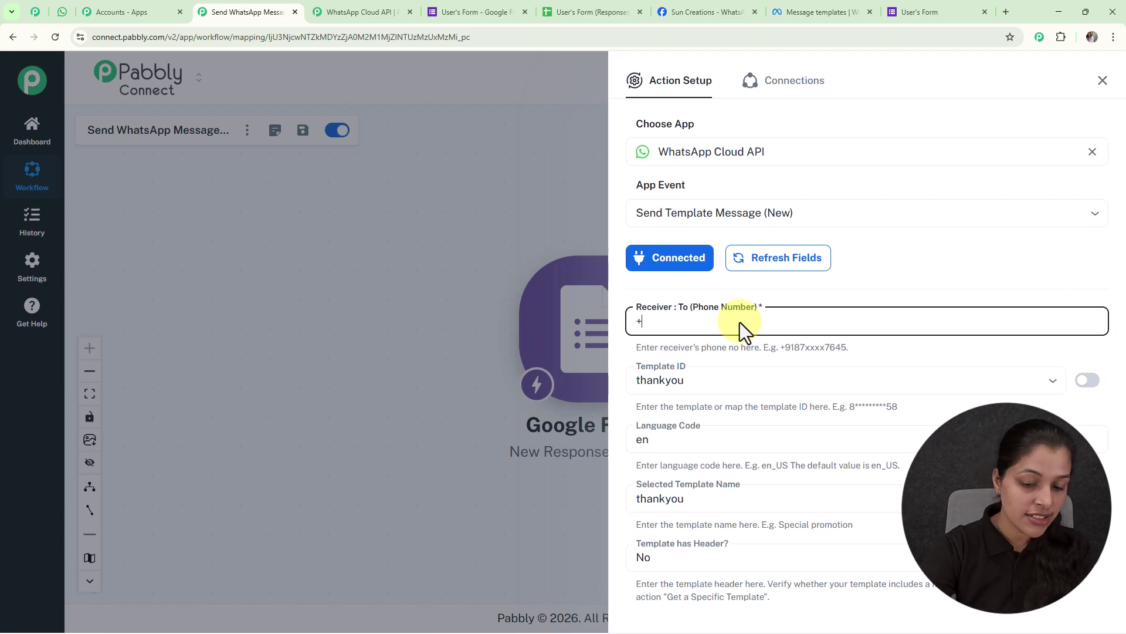
{"action": "type", "text": "9170"}
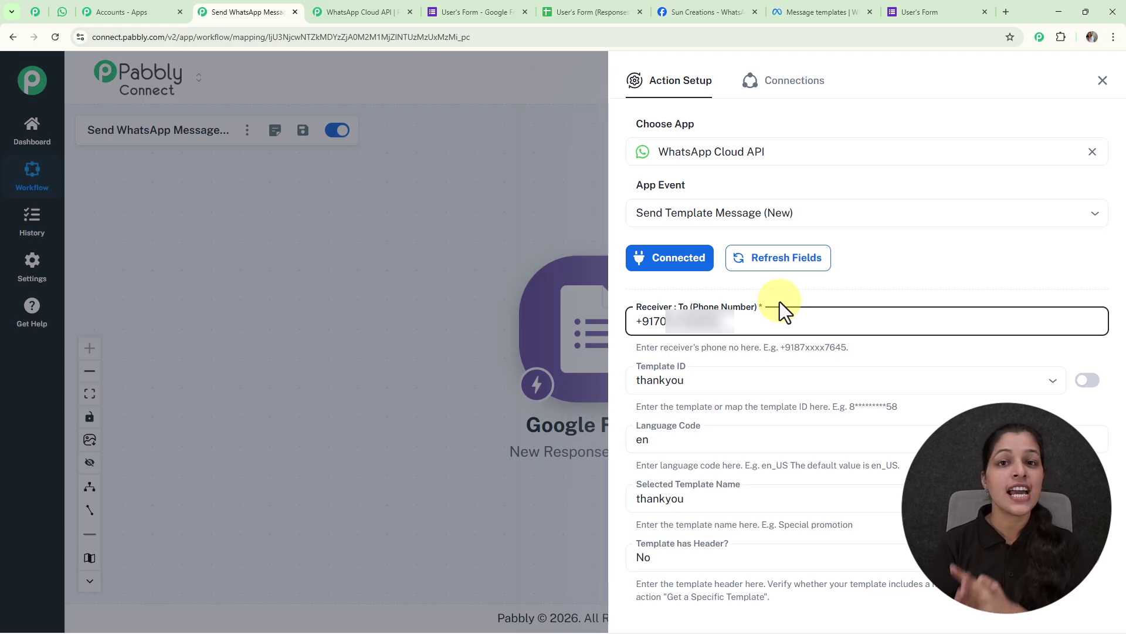
{"action": "scroll", "coordinate": [742, 314], "scroll_direction": "down", "scroll_amount": 15}
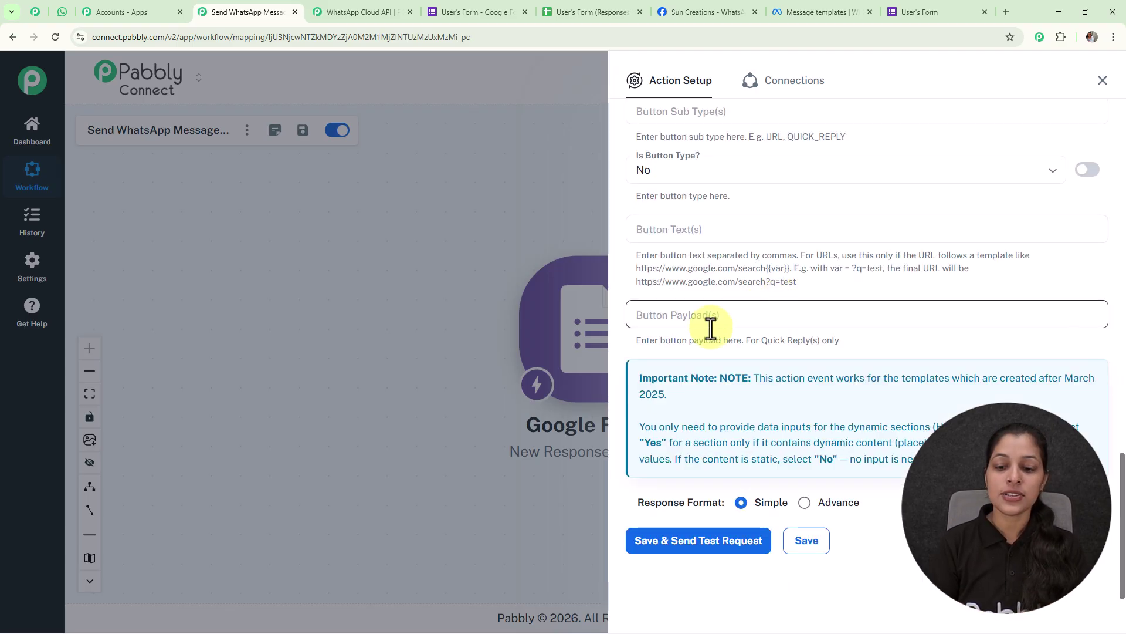
- Save the action with a test request, then switch to WhatsApp Web to check delivery
{"action": "left_click", "coordinate": [698, 544]}
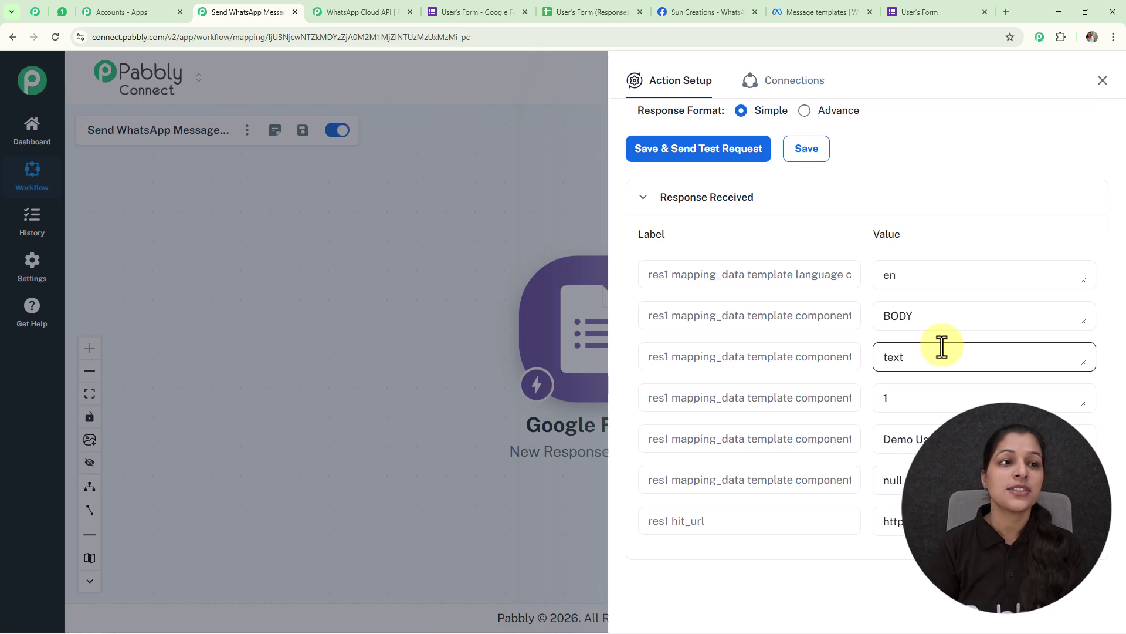
{"action": "left_click", "coordinate": [61, 12]}
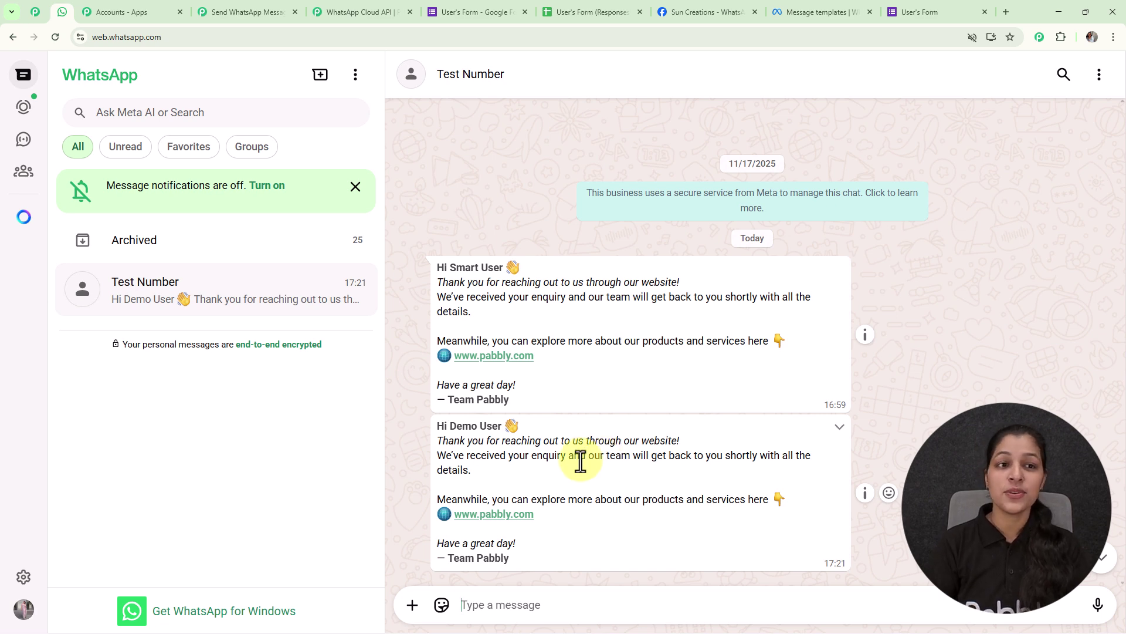
- Confirm the 'Hi Demo User' thankyou message arrived, then go back to the Pabbly workflow
{"action": "left_click", "coordinate": [259, 12]}
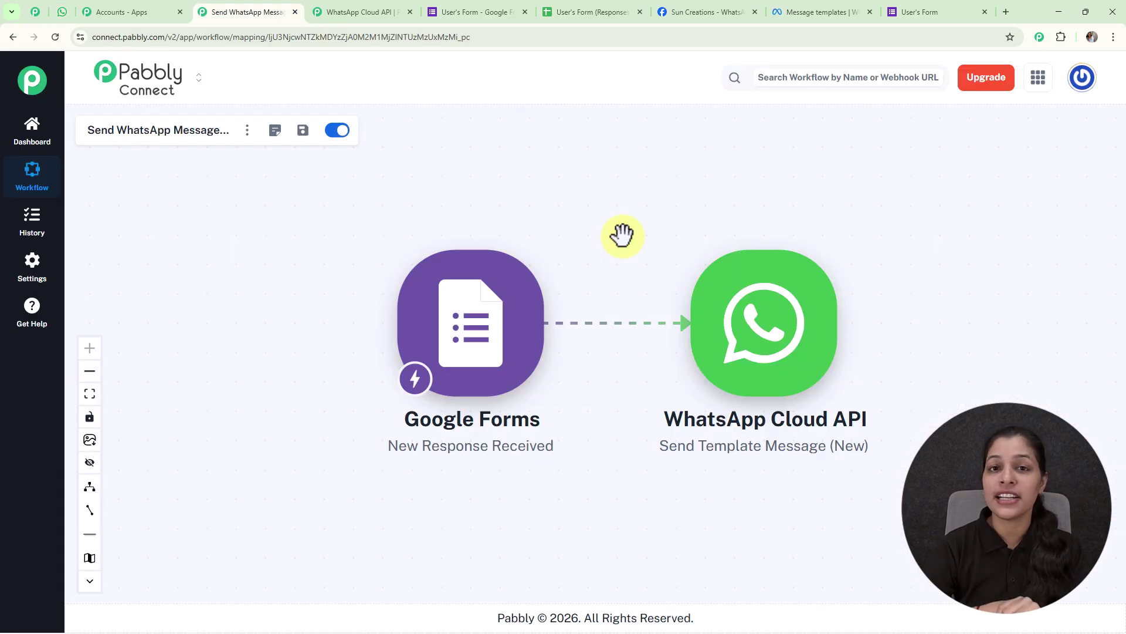